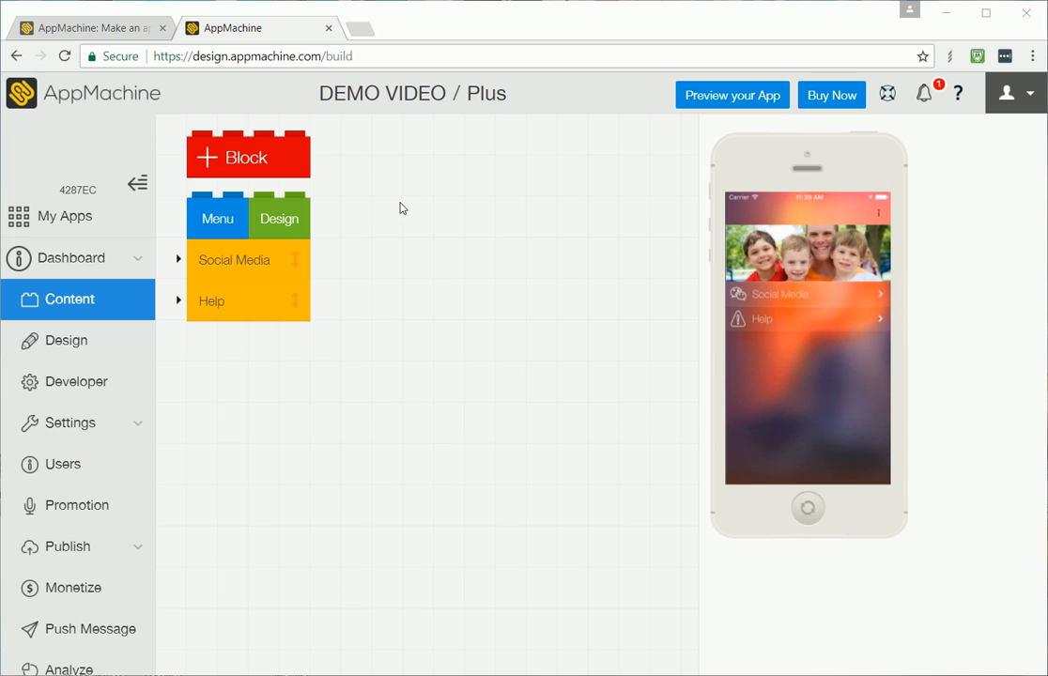
# Step: Add a new Pro Web service block and choose the custom web service option
pyautogui.click(257, 169)
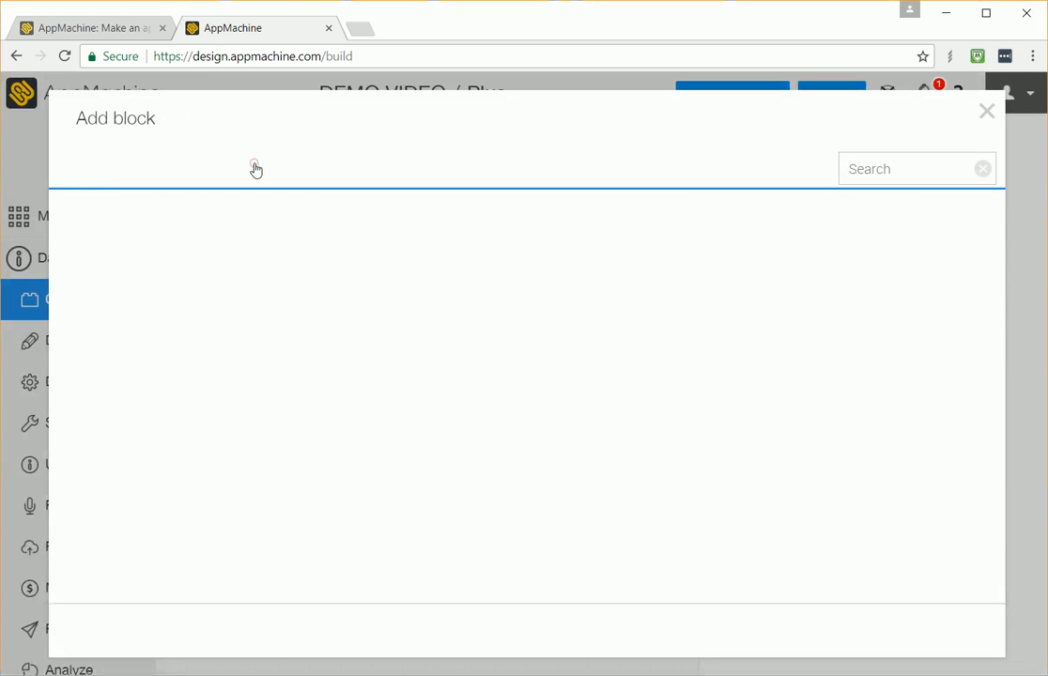
pyautogui.click(219, 173)
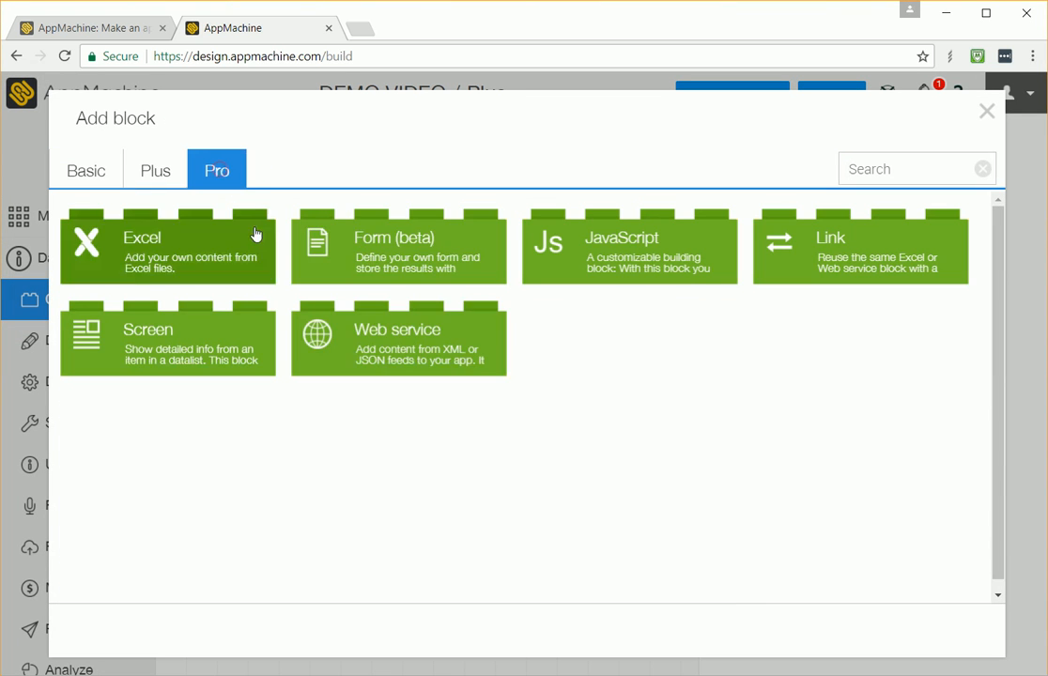
pyautogui.click(404, 334)
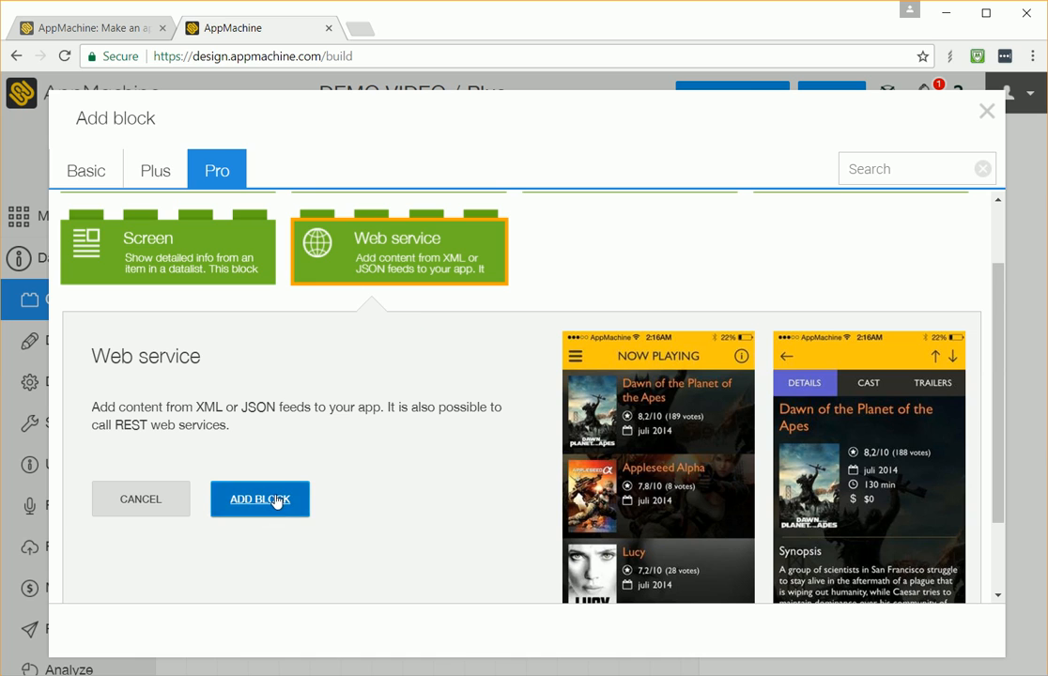
pyautogui.click(276, 499)
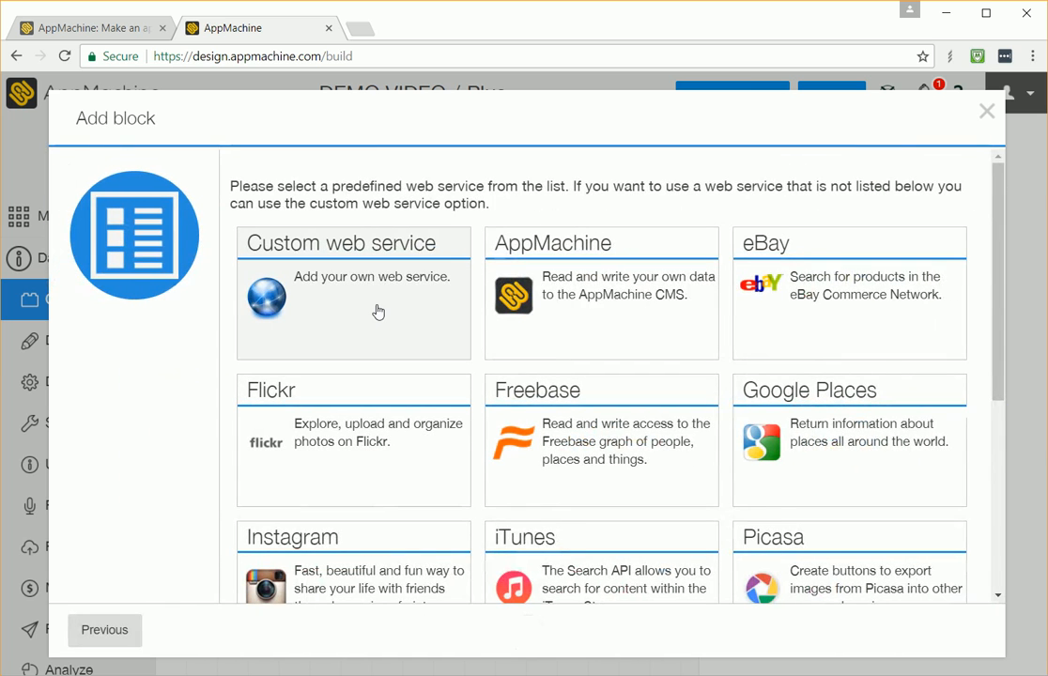
pyautogui.click(377, 311)
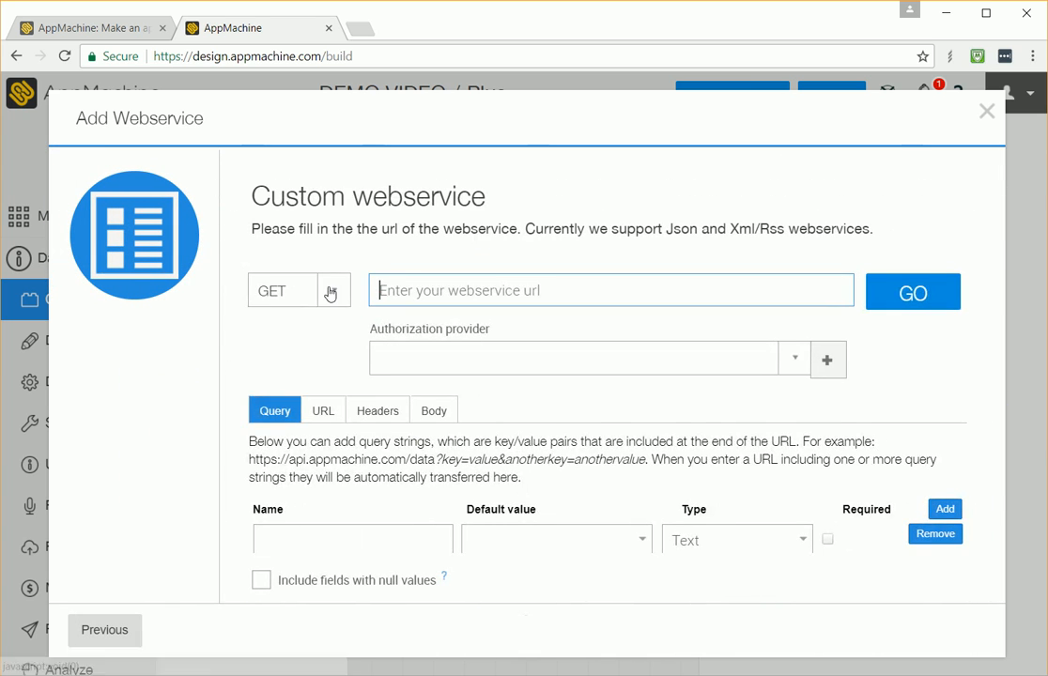
pyautogui.click(336, 290)
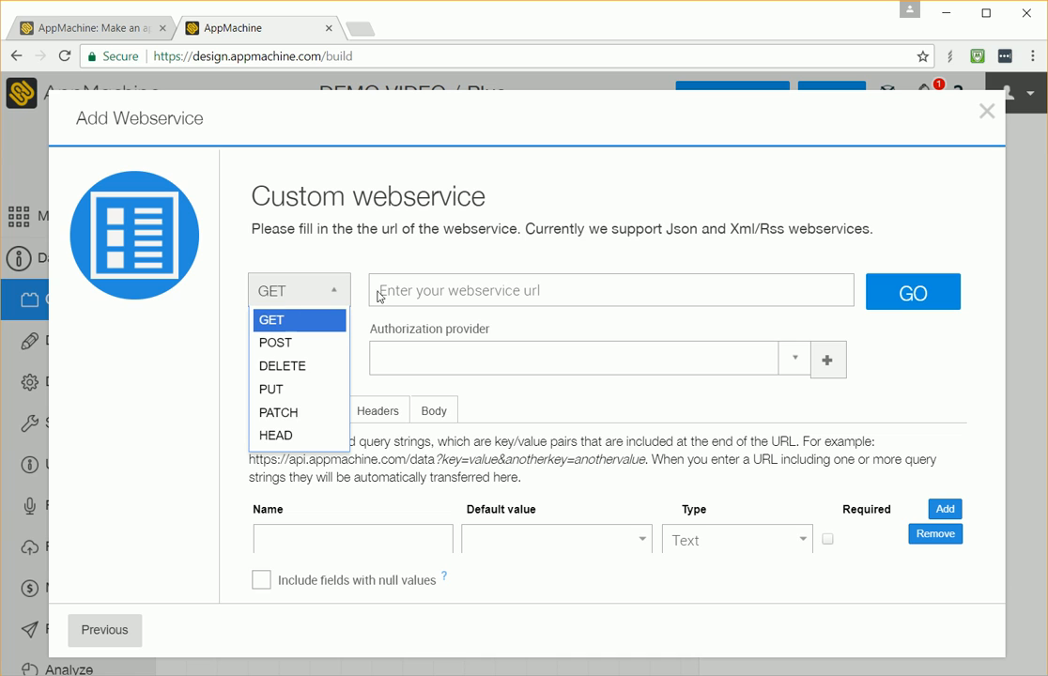
pyautogui.click(404, 299)
pyautogui.click(336, 292)
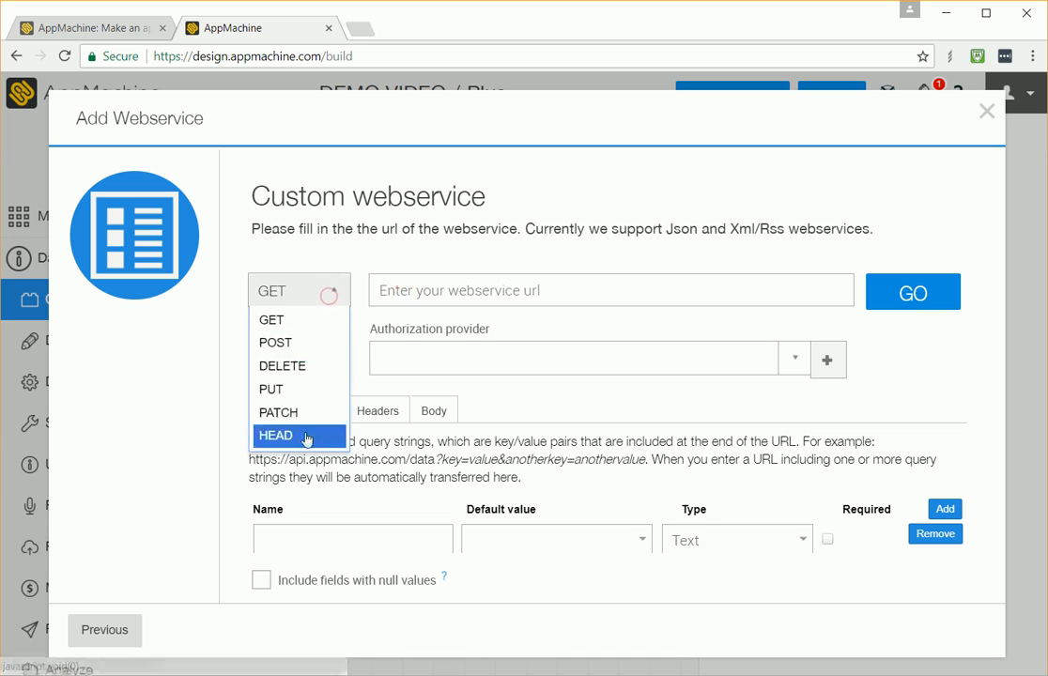
pyautogui.click(337, 295)
pyautogui.click(413, 288)
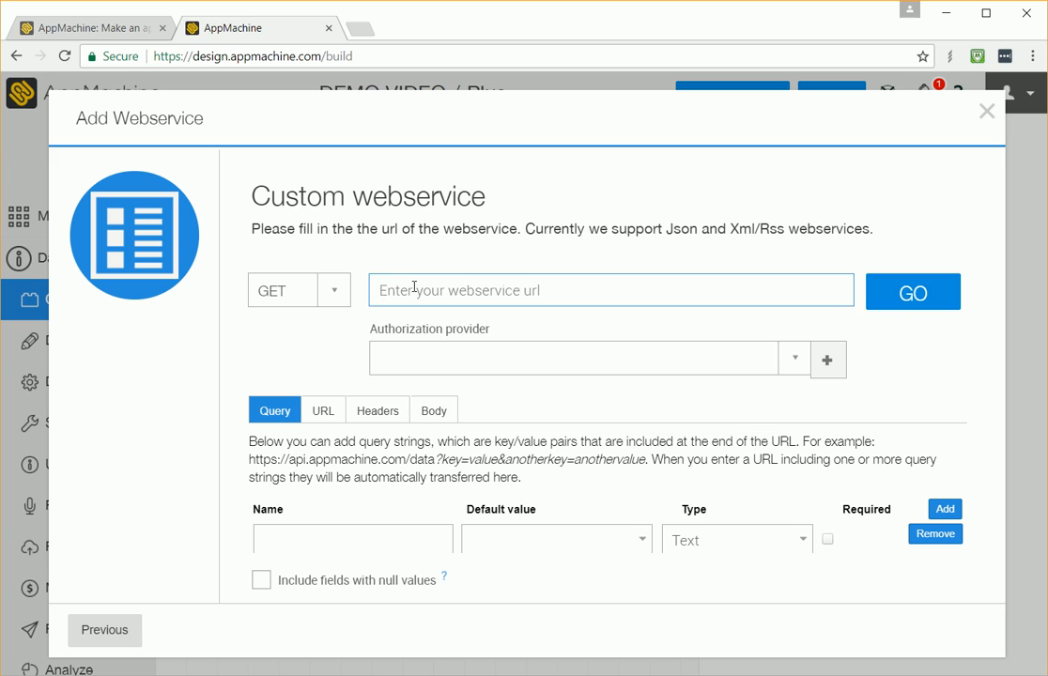
pyautogui.write('http://www.')
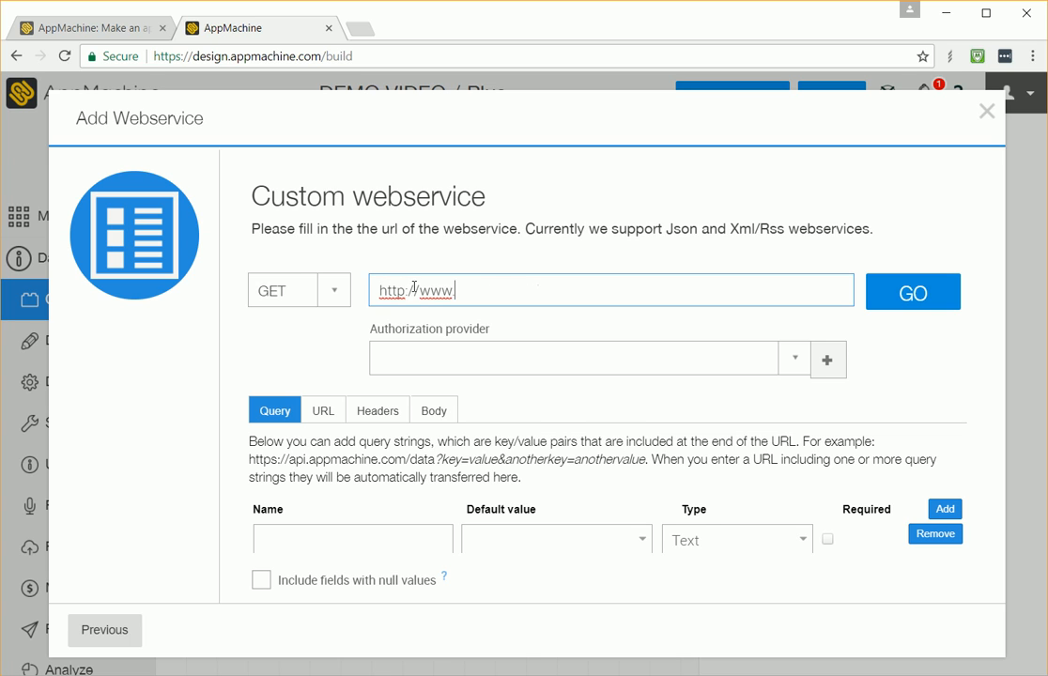
pyautogui.write('thunder-boom.com/')
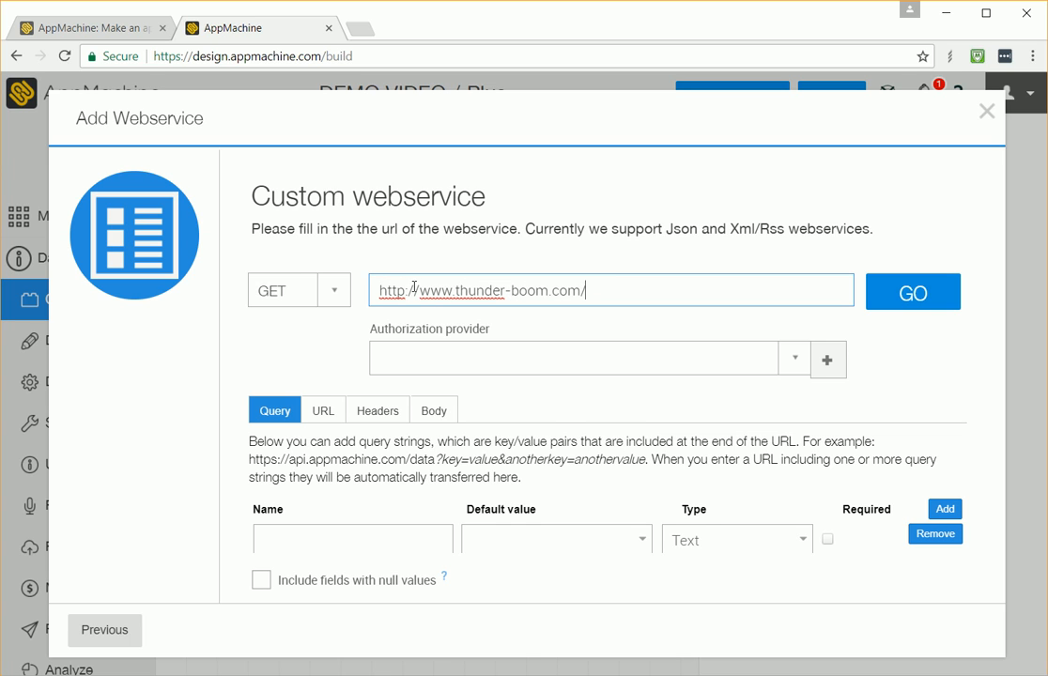
pyautogui.write('cgi/getMyAc')
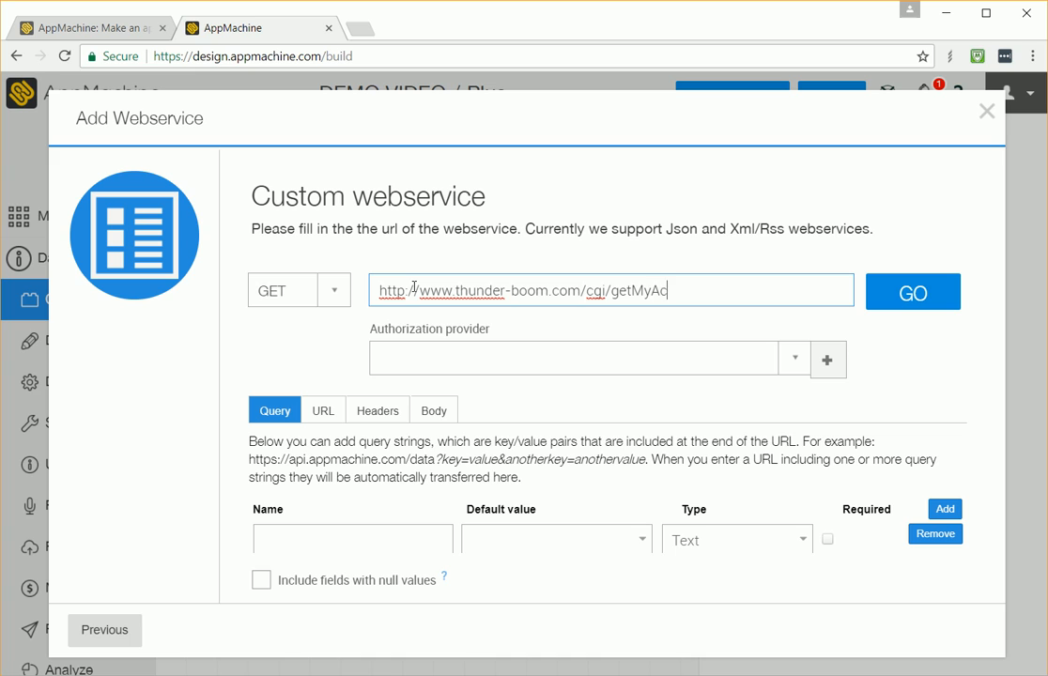
pyautogui.write('count.php')
# Step: Add a query string named uid with the default value {user:id}
pyautogui.click(316, 531)
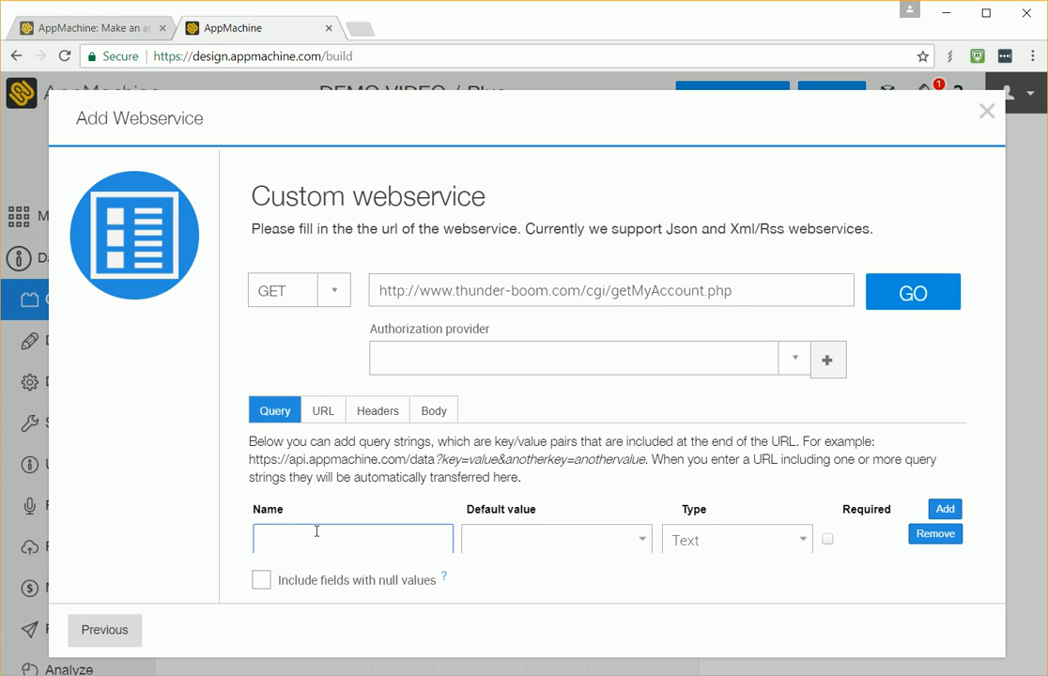
pyautogui.write('uid')
pyautogui.press('Tab')
pyautogui.write('{user:id}')
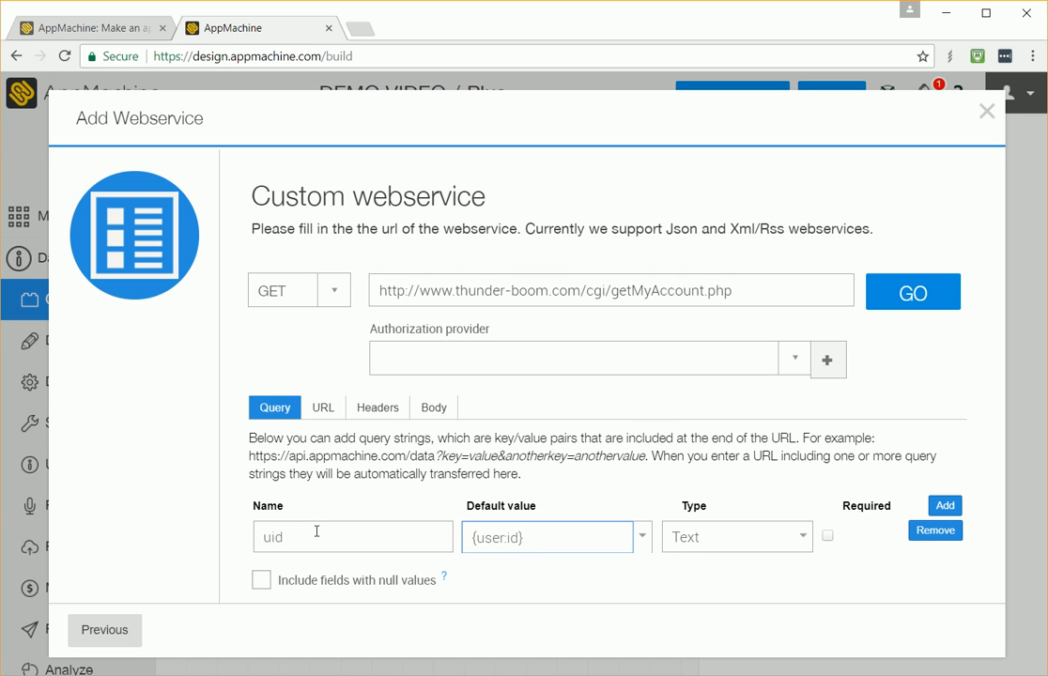
pyautogui.click(316, 533)
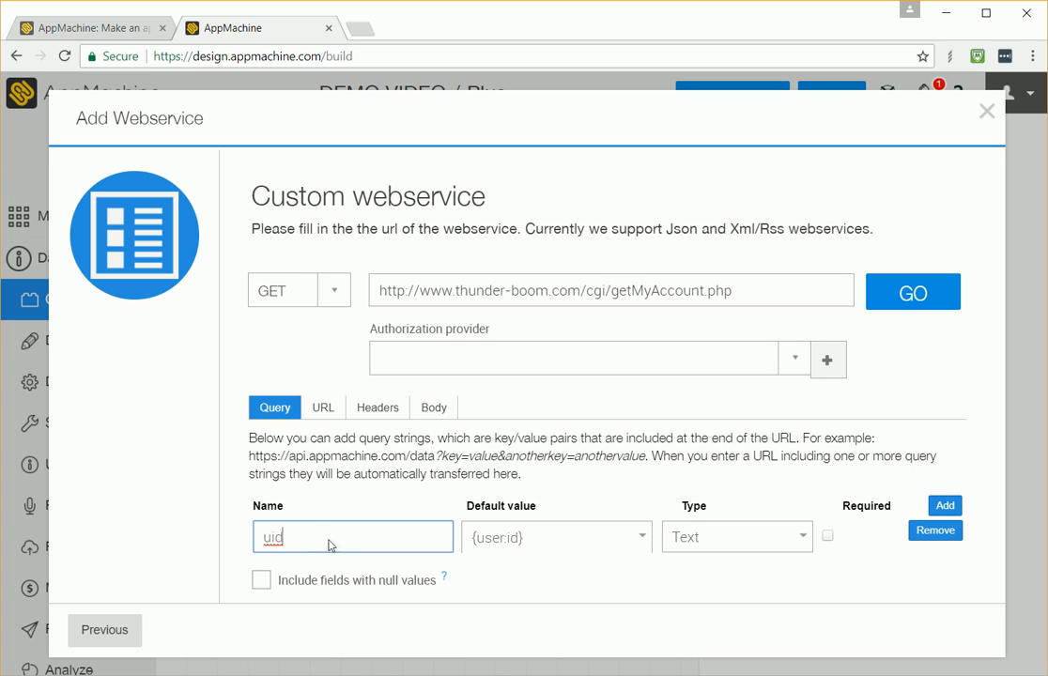
pyautogui.doubleClick(507, 536)
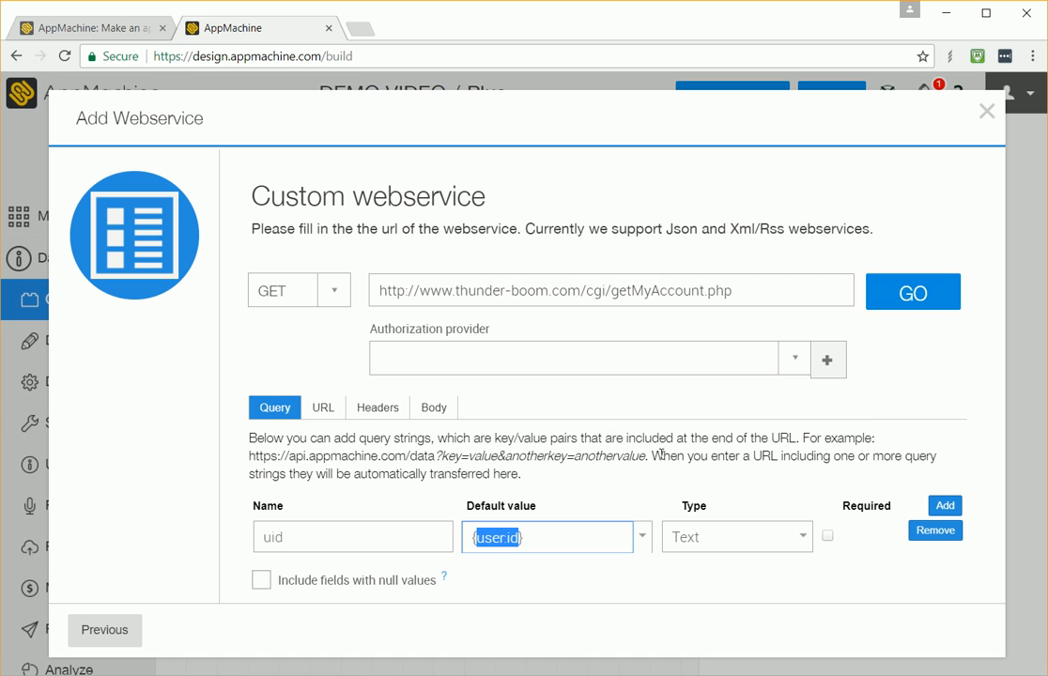
# Step: Load the web service response and accept the generated data mapping
pyautogui.click(909, 295)
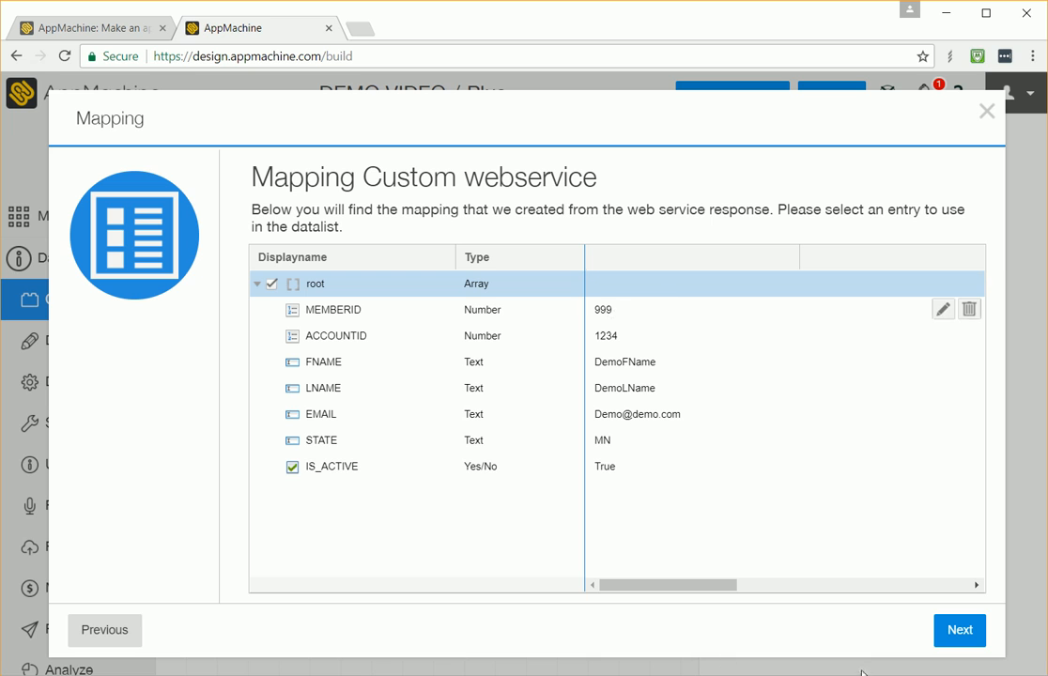
pyautogui.click(955, 631)
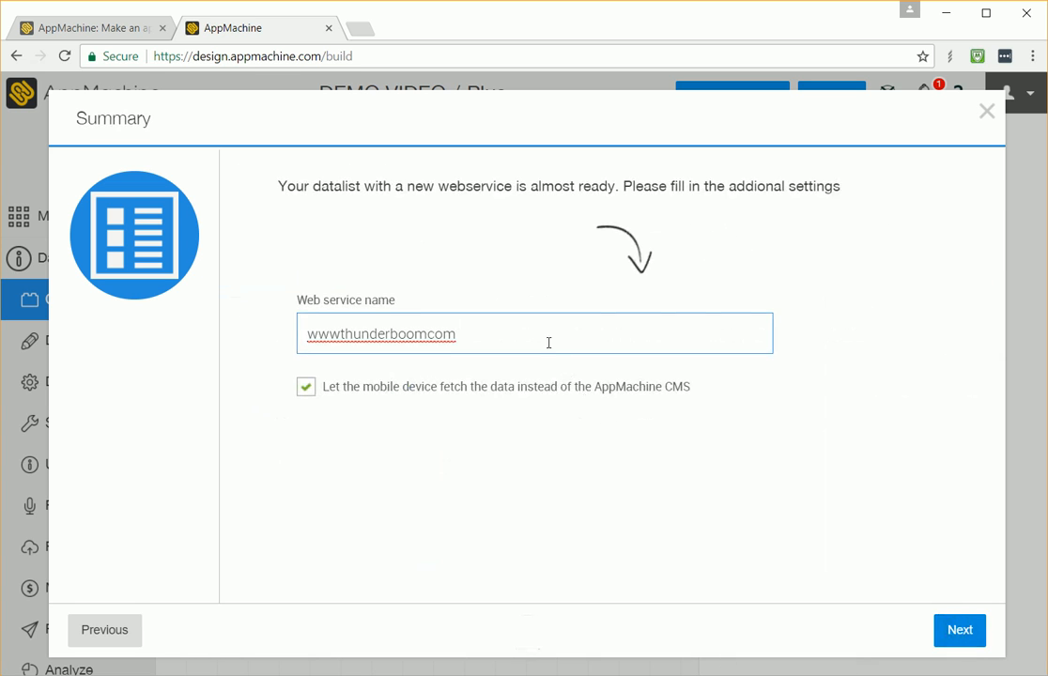
# Step: Name the web service getaccountservice and continue
pyautogui.moveTo(547, 344); pyautogui.dragTo(208, 327)
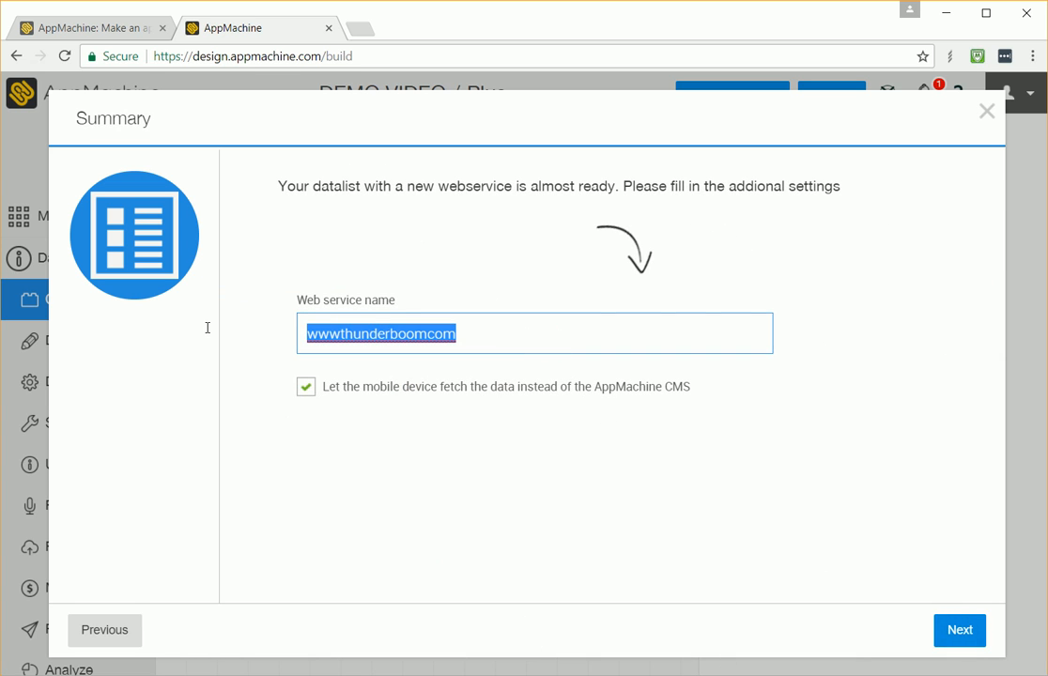
pyautogui.write('getac')
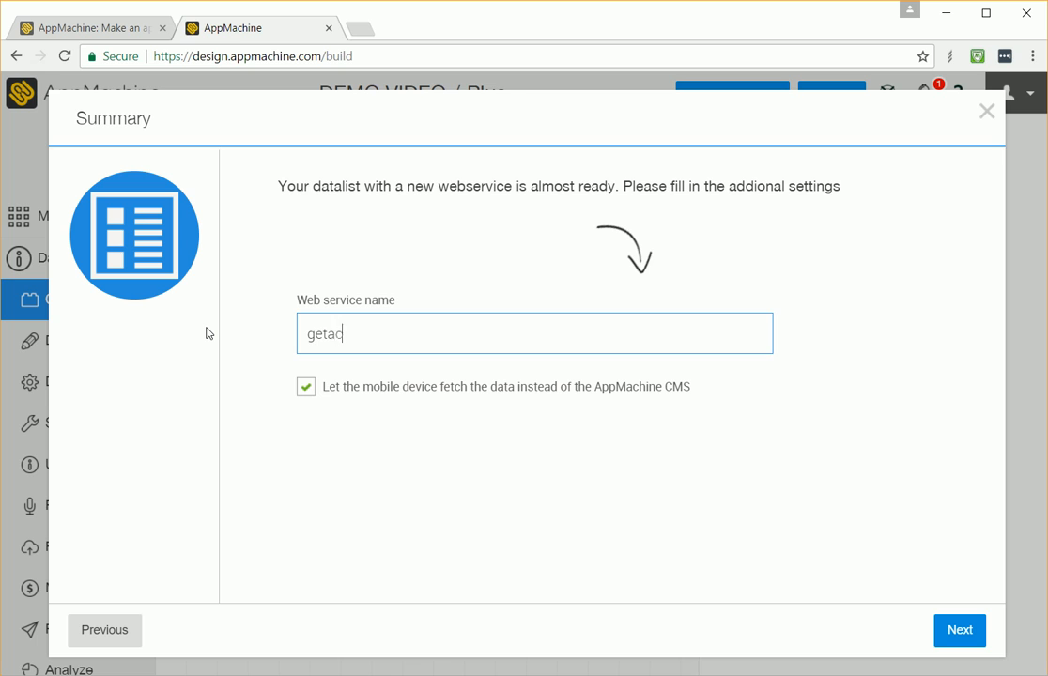
pyautogui.write('countservice')
pyautogui.click(956, 629)
# Step: Name the new building block My Account and finish adding it
pyautogui.write('M')
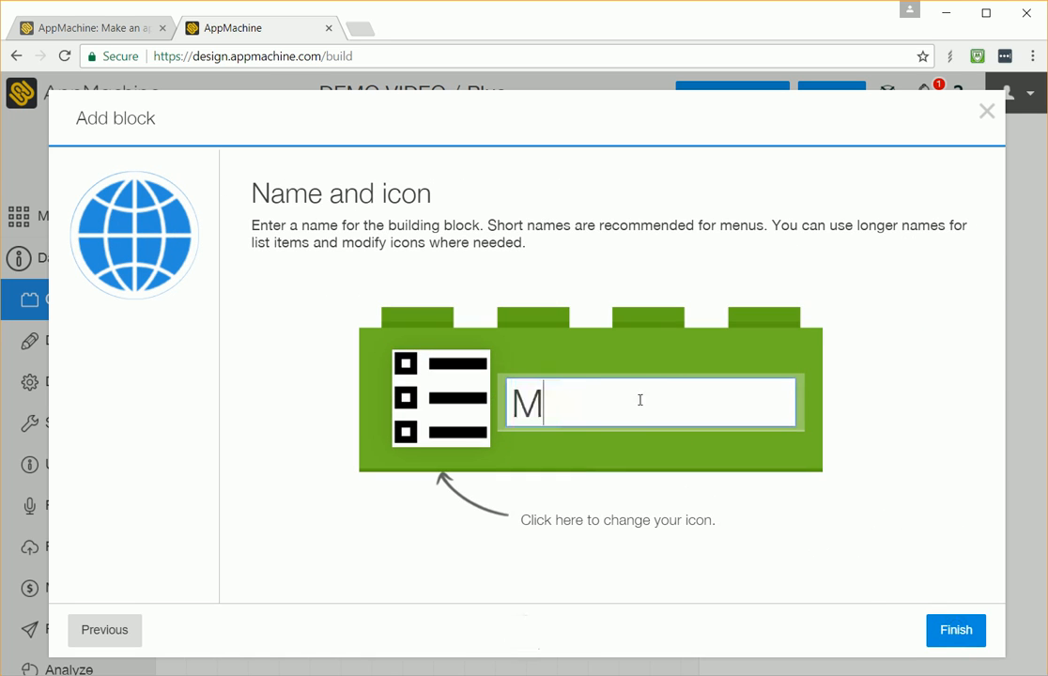
pyautogui.write('y Account')
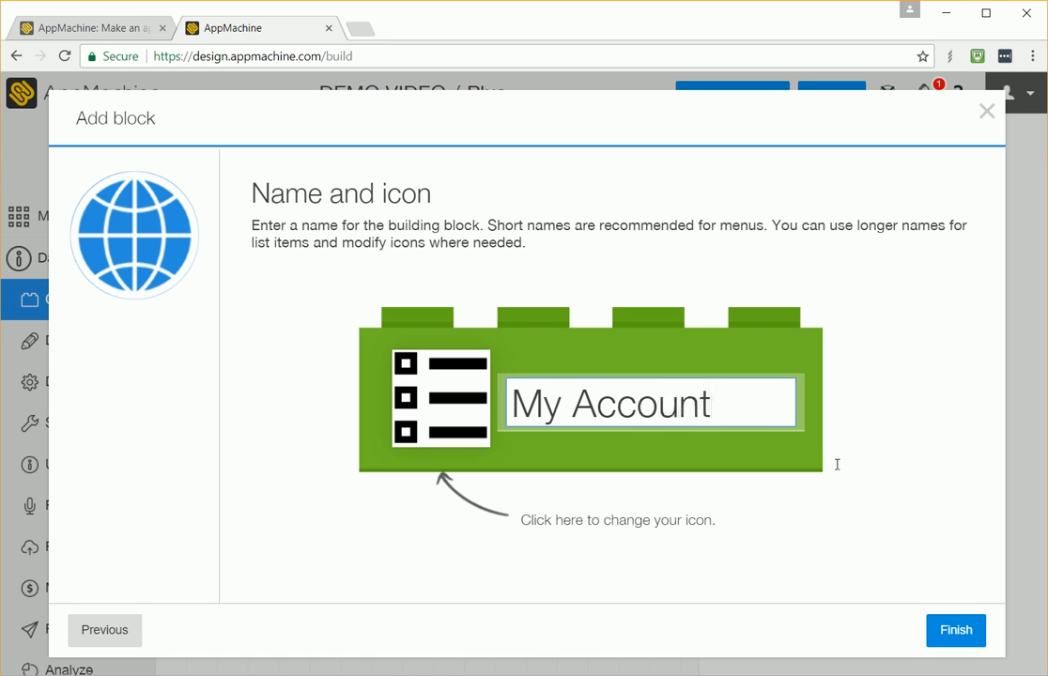
pyautogui.click(951, 630)
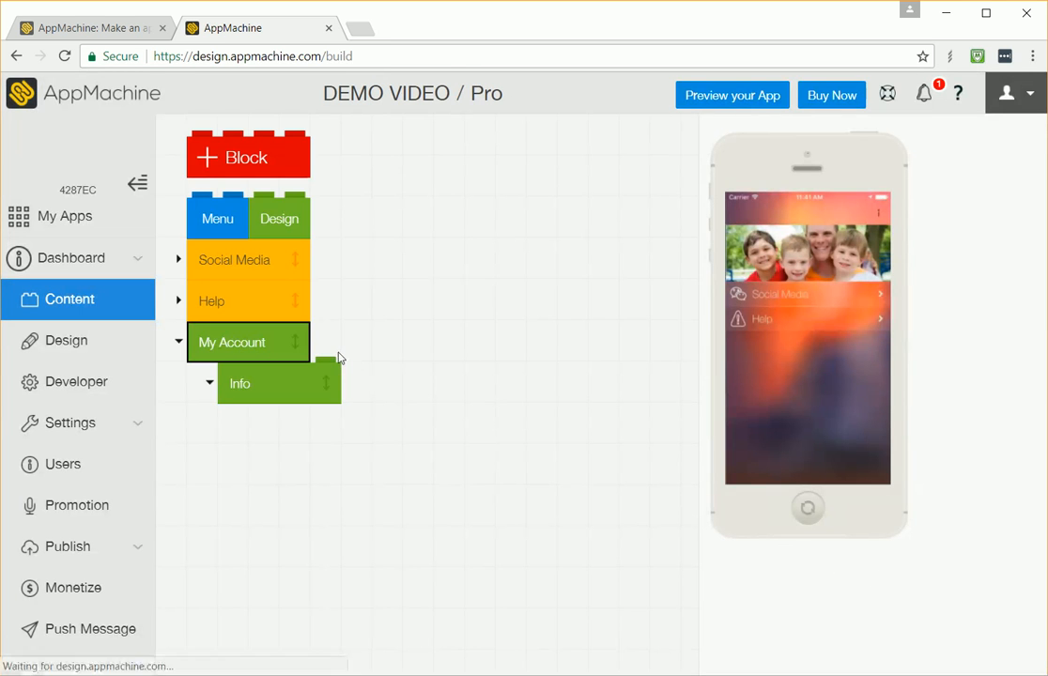
# Step: Move the My Account block to the top of the menu, above Social Media
pyautogui.click(276, 346)
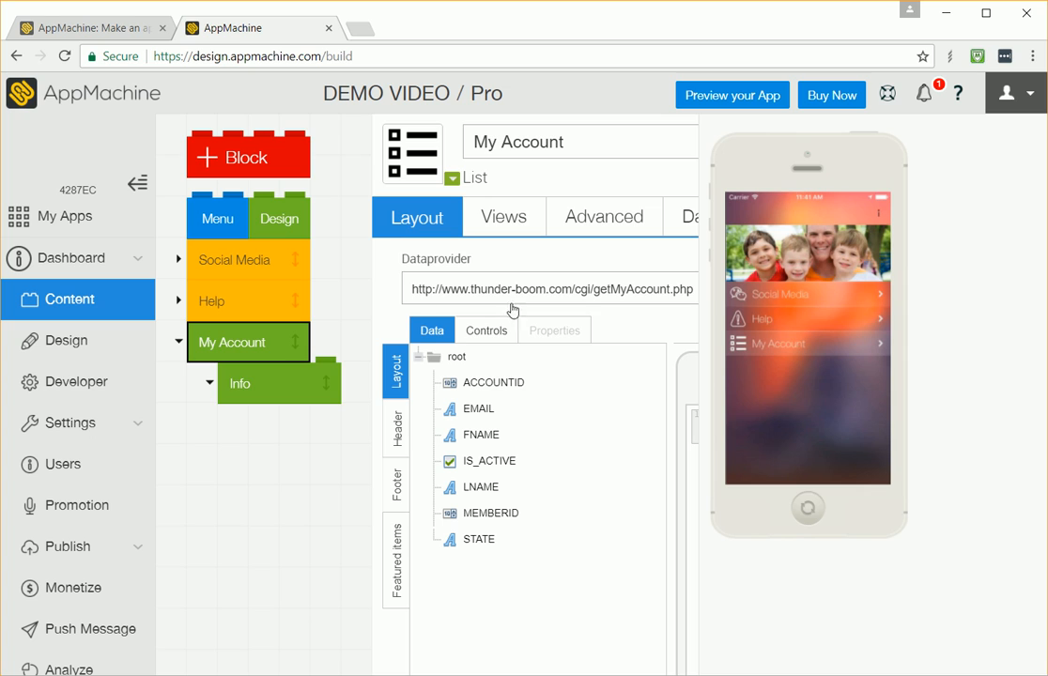
pyautogui.click(303, 379)
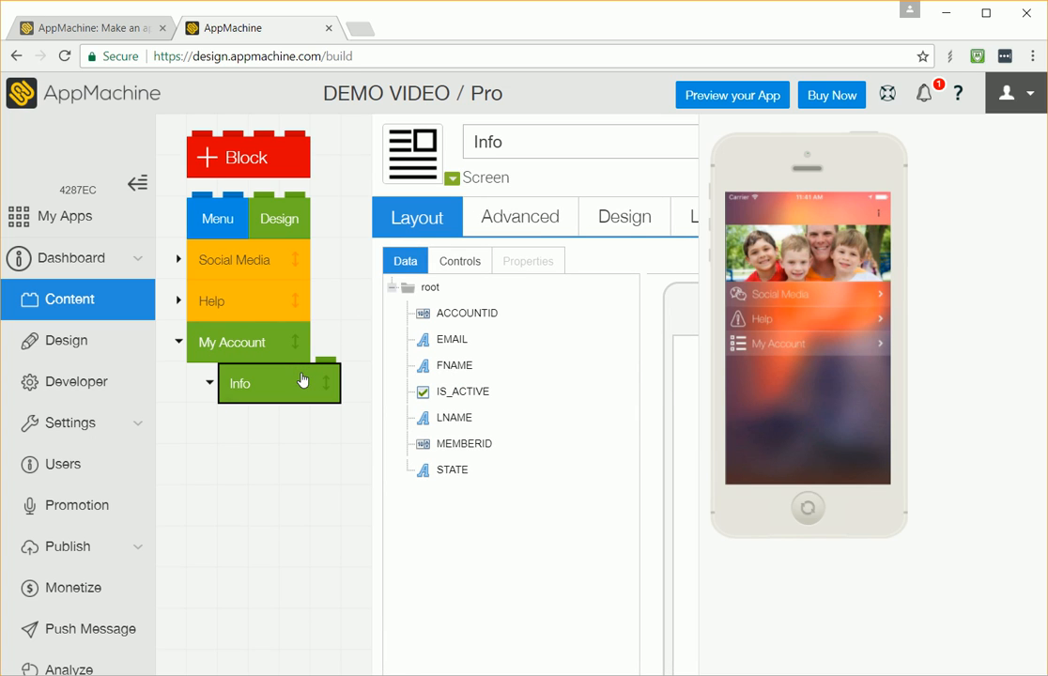
pyautogui.click(262, 352)
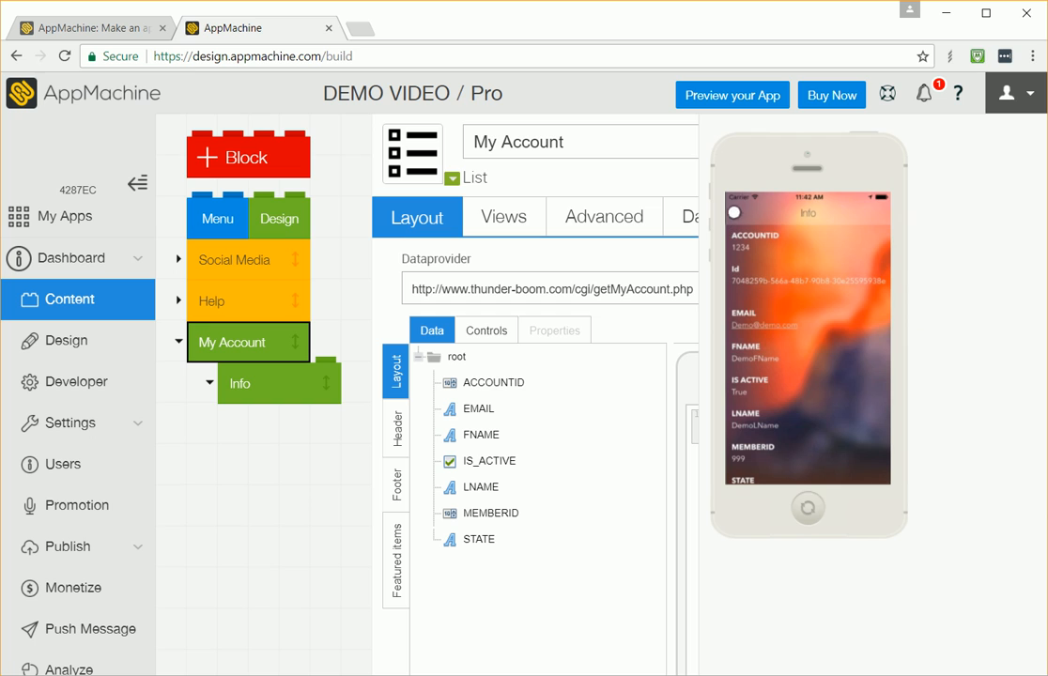
pyautogui.click(734, 212)
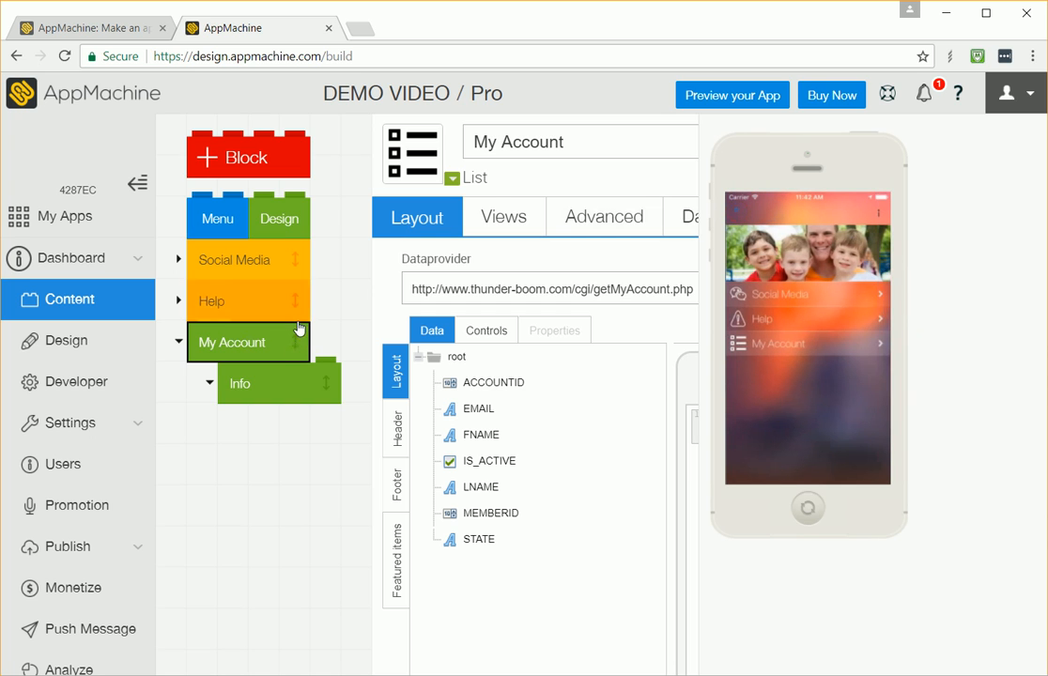
pyautogui.moveTo(298, 328); pyautogui.dragTo(302, 246)
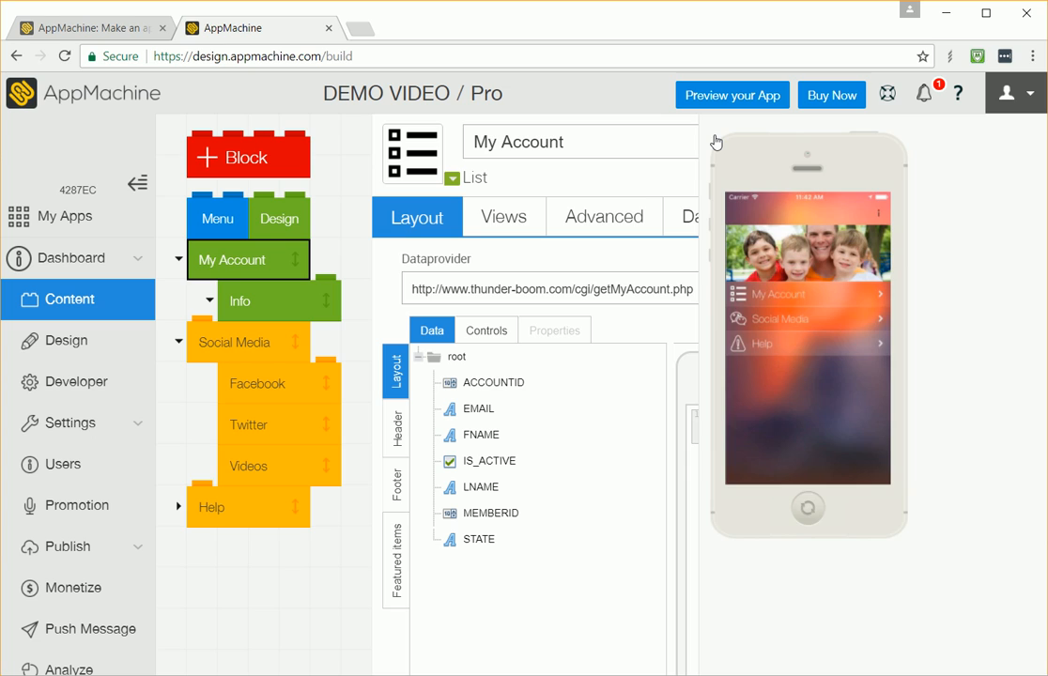
# Step: Preview the My Account item in the phone preview
pyautogui.click(716, 142)
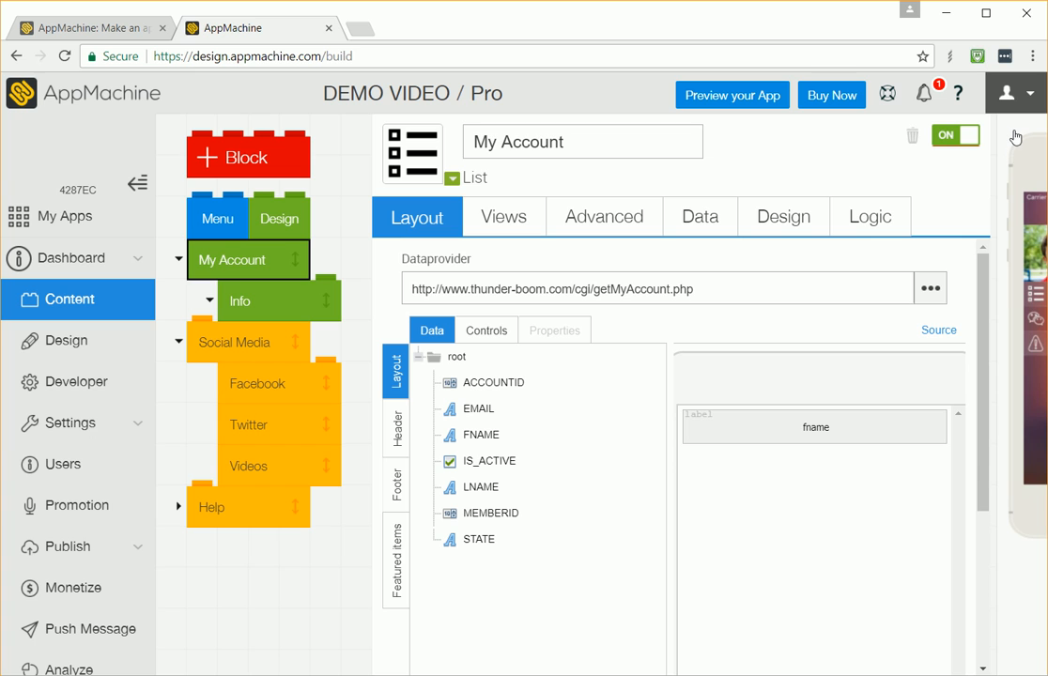
pyautogui.click(1015, 138)
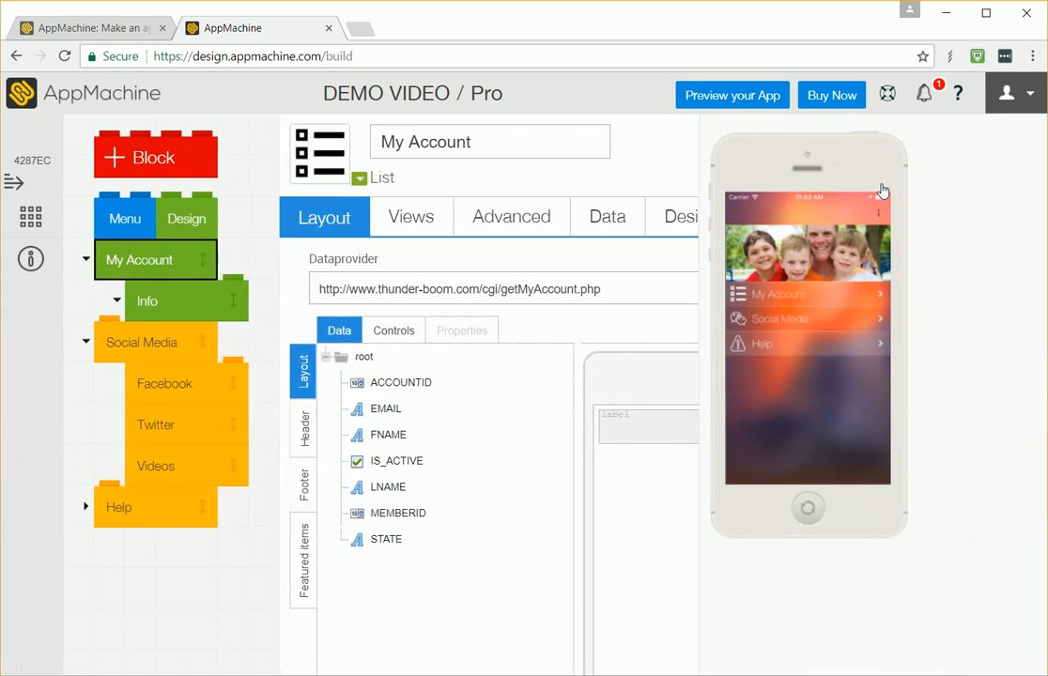
pyautogui.click(768, 295)
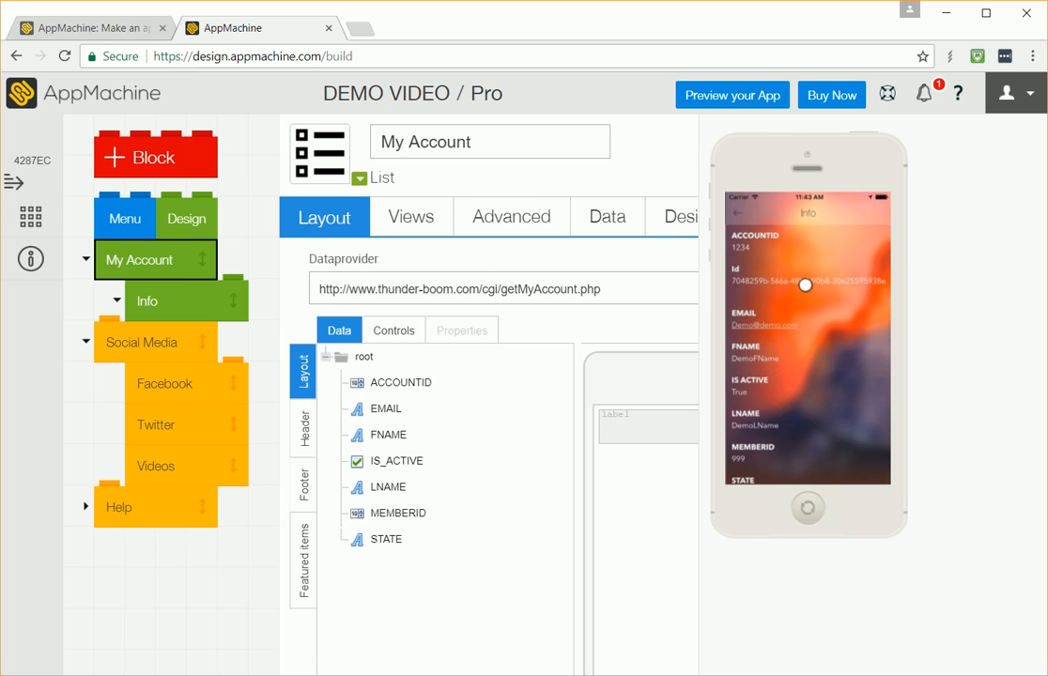
pyautogui.click(712, 127)
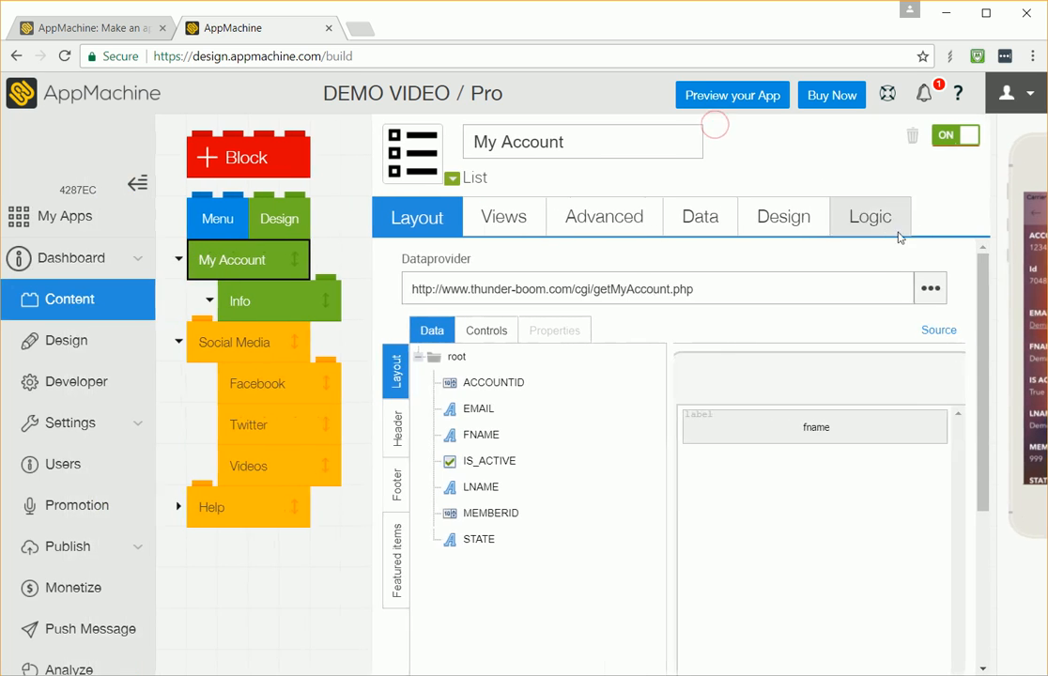
# Step: Open the Info screen and add the EMAIL, IS_ACTIVE and STATE fields to its layout
pyautogui.click(264, 301)
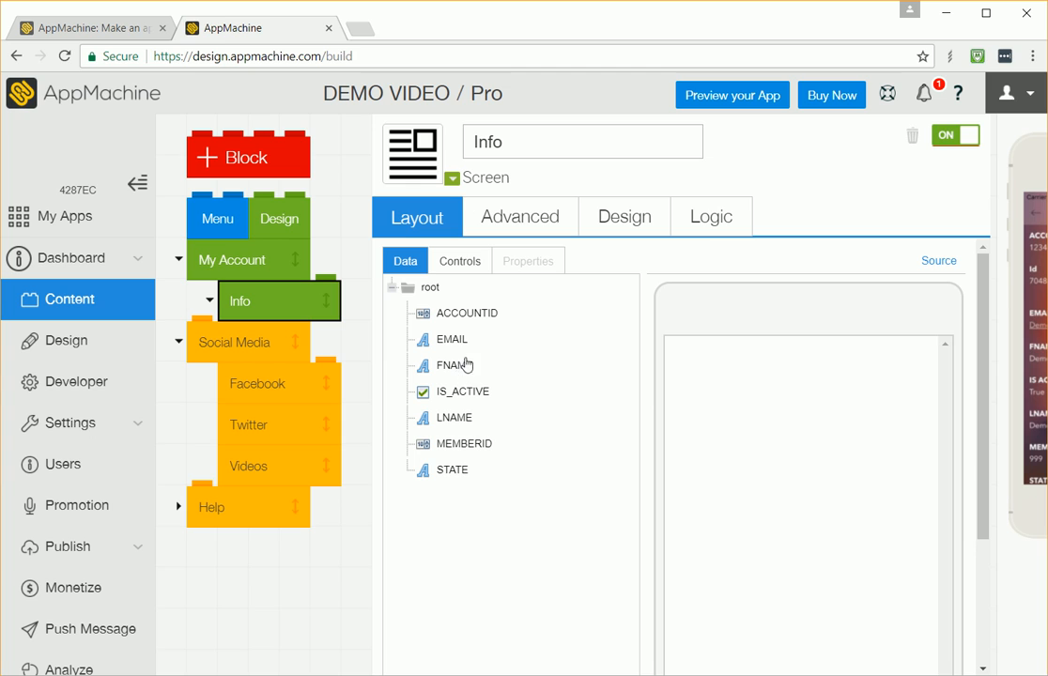
pyautogui.moveTo(456, 340); pyautogui.dragTo(678, 381)
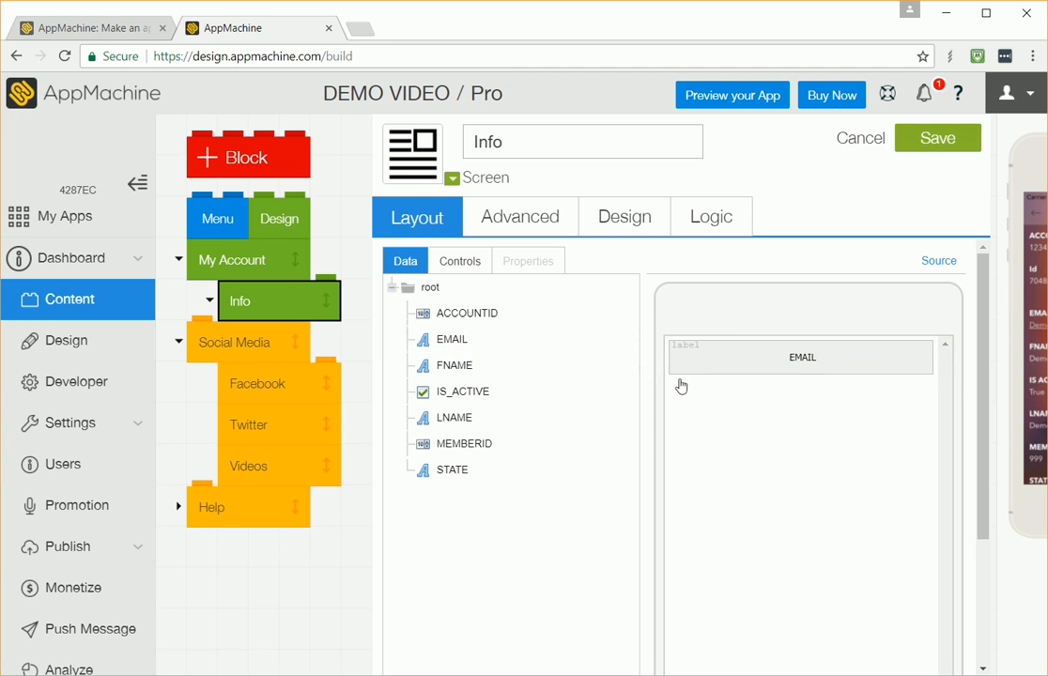
pyautogui.moveTo(460, 390); pyautogui.dragTo(680, 406)
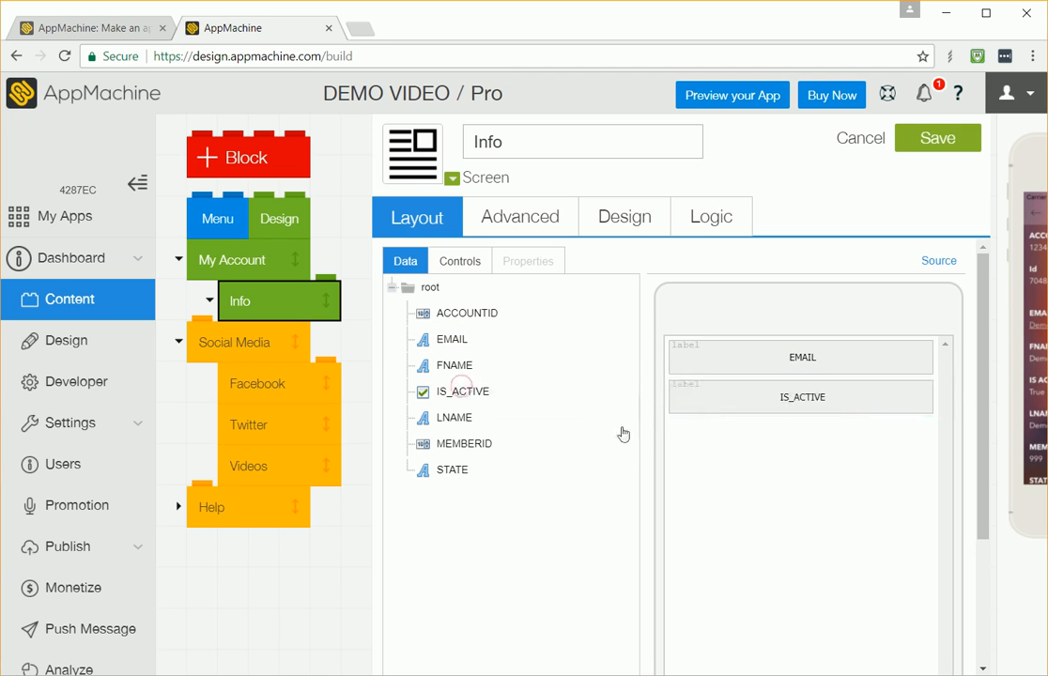
pyautogui.moveTo(448, 470); pyautogui.dragTo(706, 461)
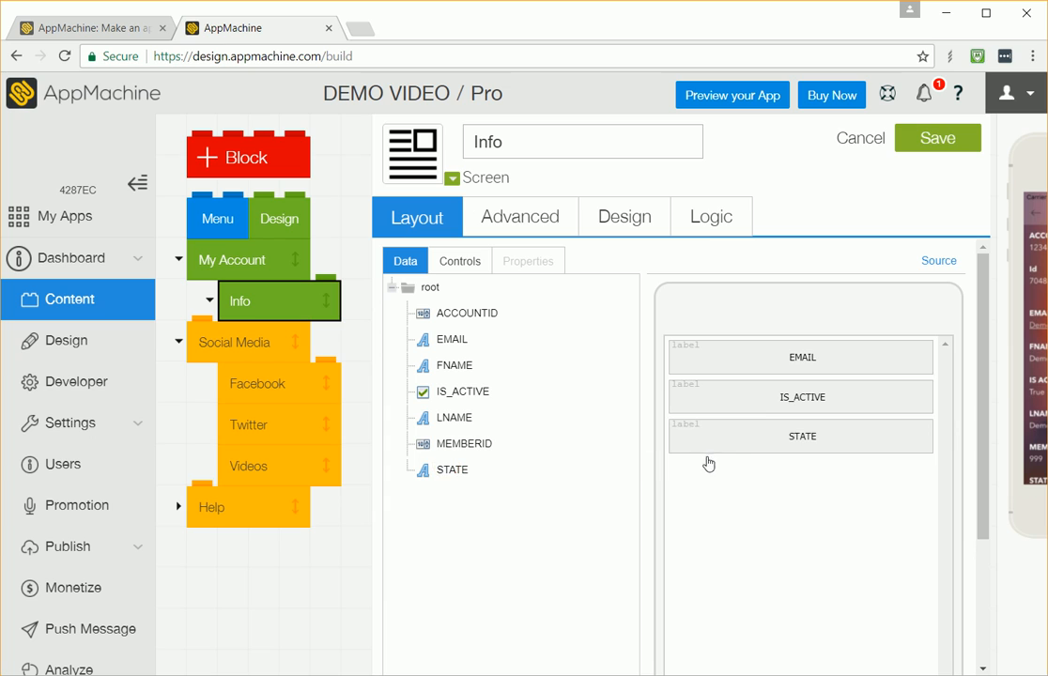
# Step: Label the EMAIL field "E-Mail Address:" and make it bold
pyautogui.click(766, 365)
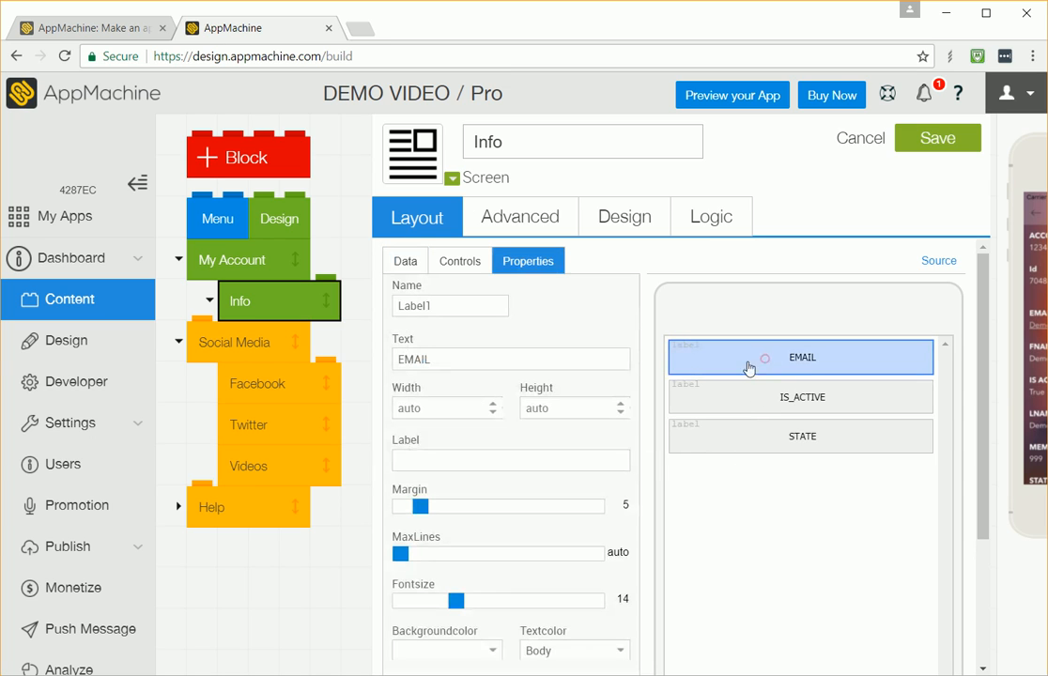
pyautogui.click(425, 466)
pyautogui.write('E-')
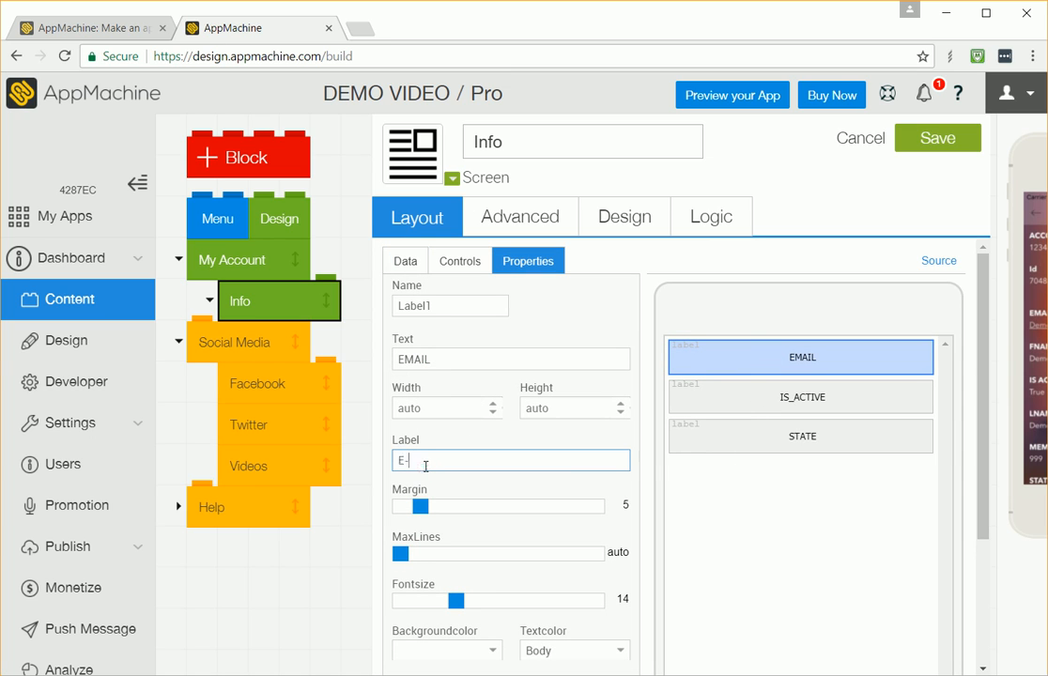
pyautogui.write('Mail Address')
pyautogui.scroll(-3, 428, 483)
pyautogui.click(412, 532)
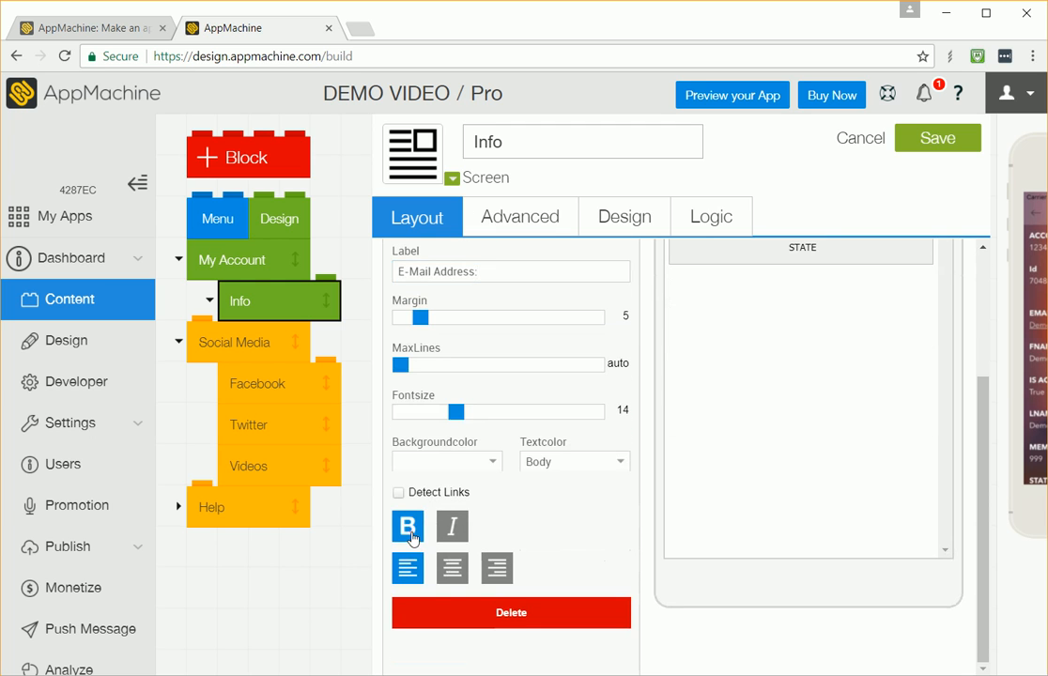
pyautogui.scroll(2, 512, 492)
pyautogui.scroll(1, 523, 489)
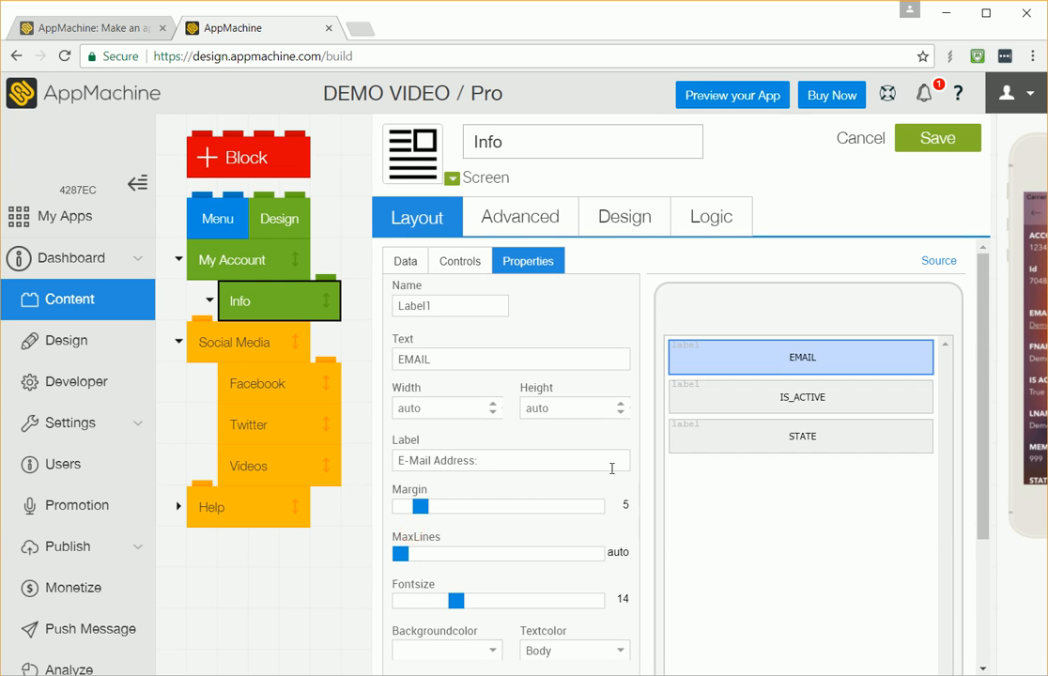
# Step: Label the IS_ACTIVE field "Is My Account Active?" and make it bold
pyautogui.click(728, 398)
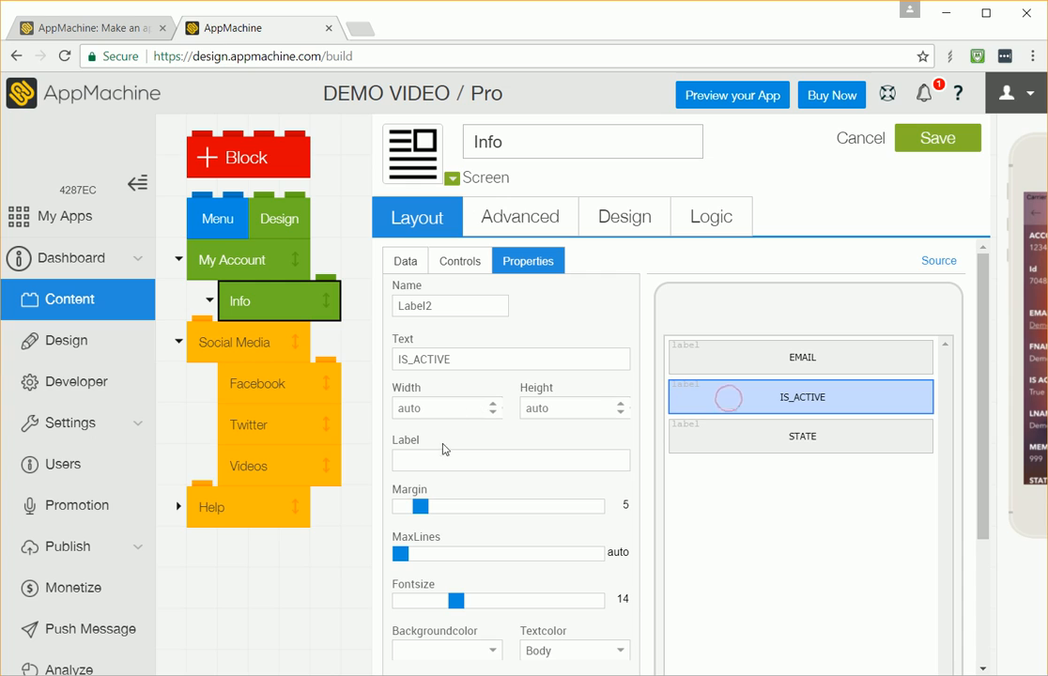
pyautogui.click(443, 454)
pyautogui.write('Is M')
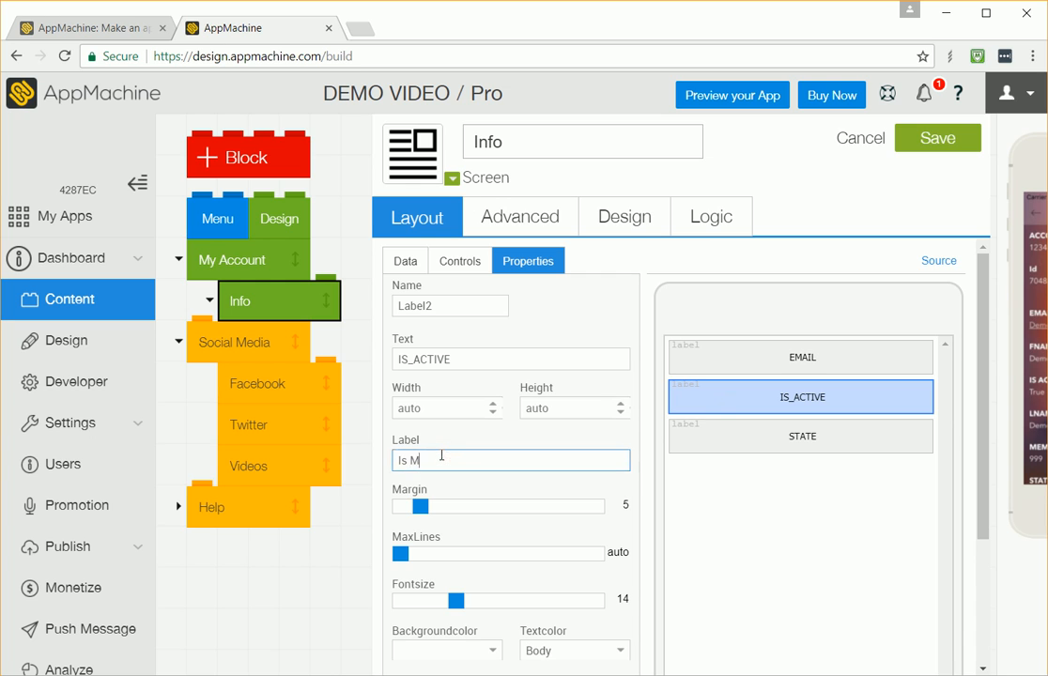
pyautogui.write('y Account Active?')
pyautogui.scroll(-3, 441, 454)
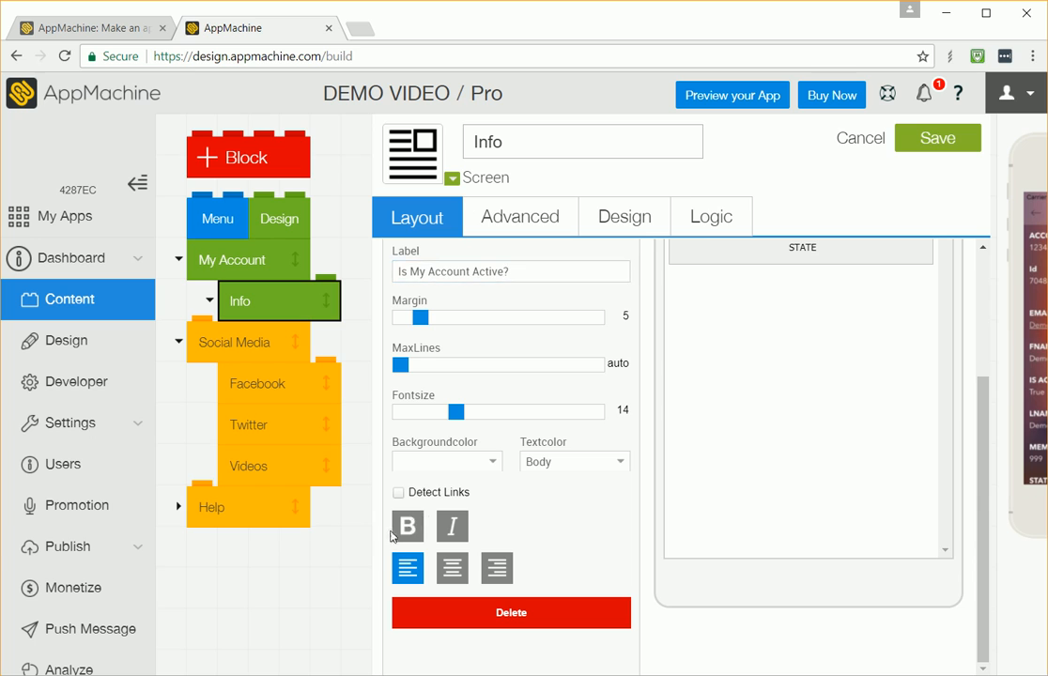
pyautogui.click(399, 528)
pyautogui.scroll(1, 621, 439)
pyautogui.scroll(2, 621, 438)
# Step: Label the STATE field "State Name:" and make it bold
pyautogui.click(726, 435)
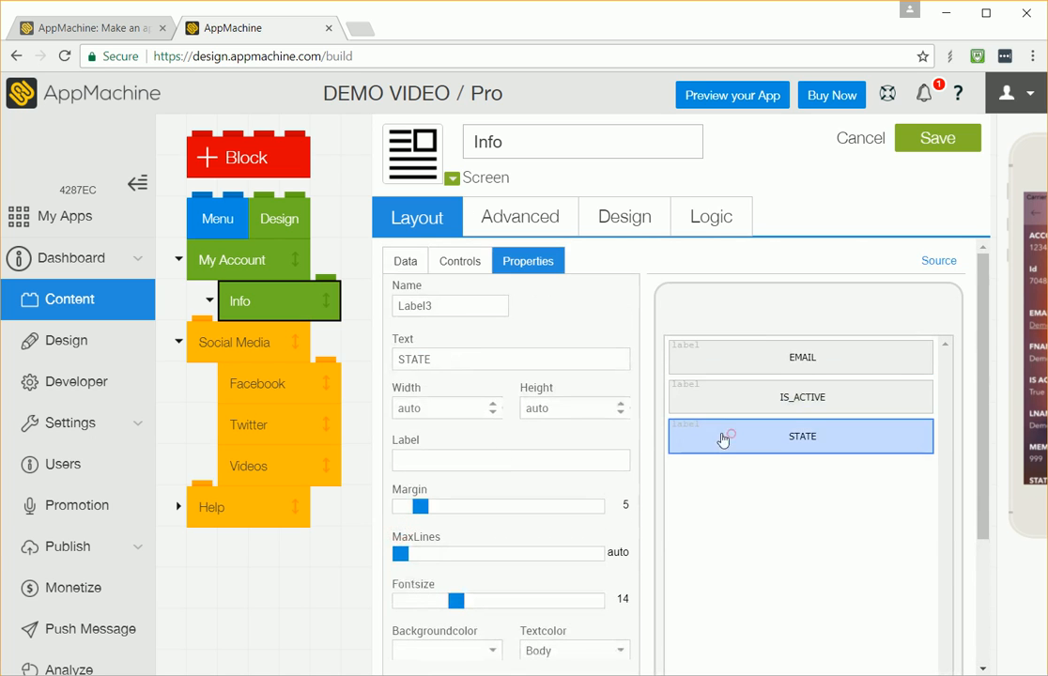
pyautogui.click(470, 454)
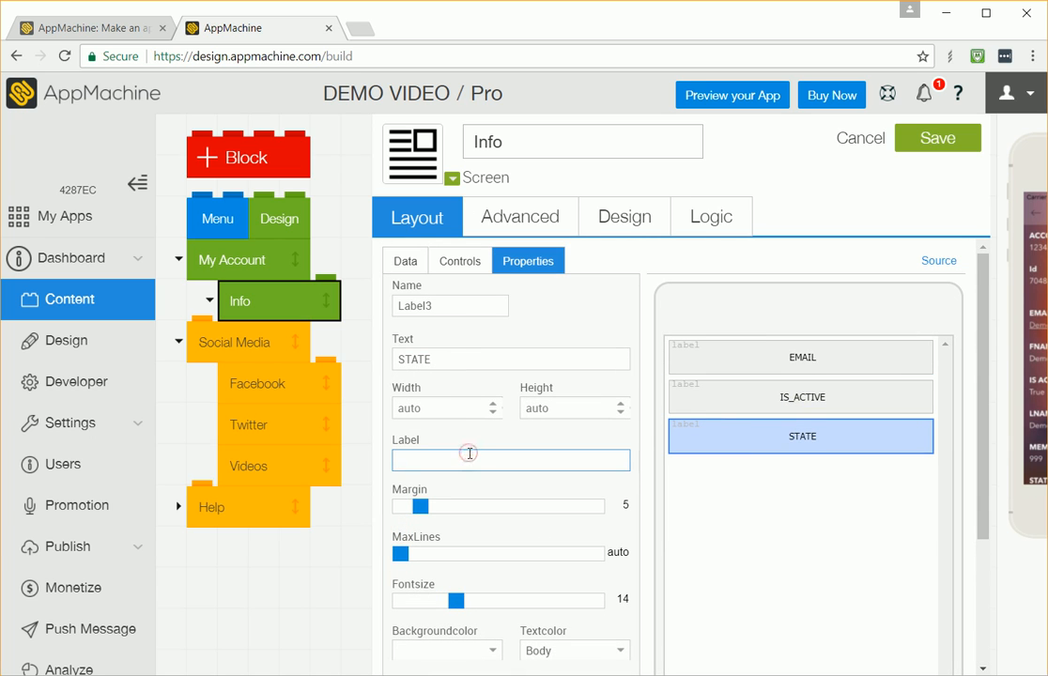
pyautogui.write('State Name:')
pyautogui.scroll(-2, 471, 465)
pyautogui.click(413, 528)
pyautogui.scroll(5, 712, 351)
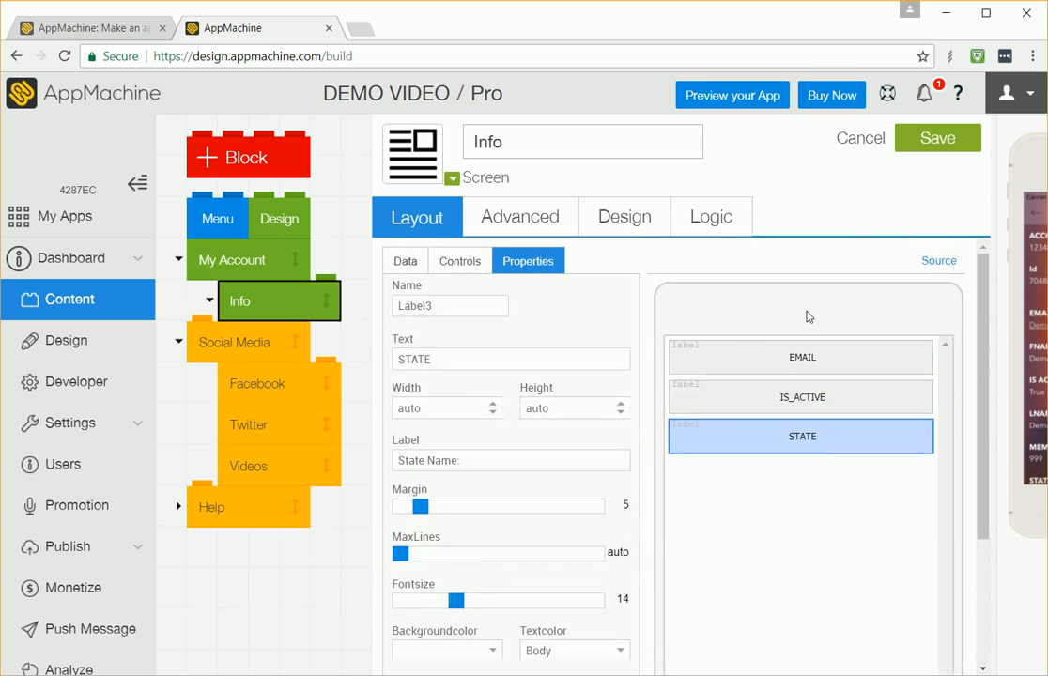
# Step: Save the Info screen and open My Account in the phone preview
pyautogui.click(930, 141)
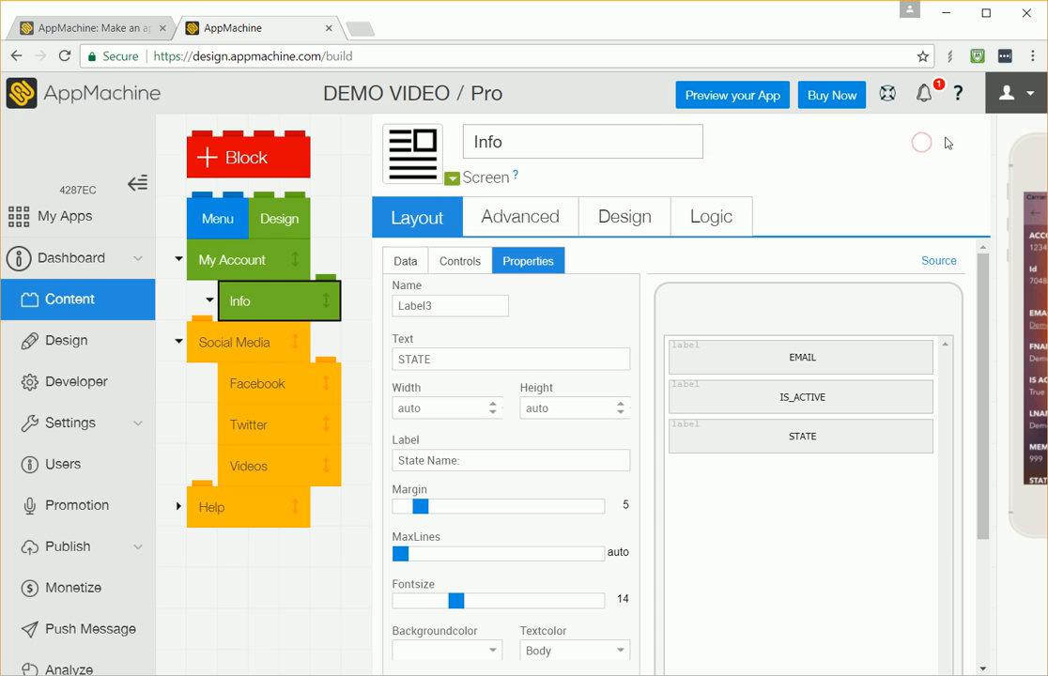
pyautogui.click(1004, 128)
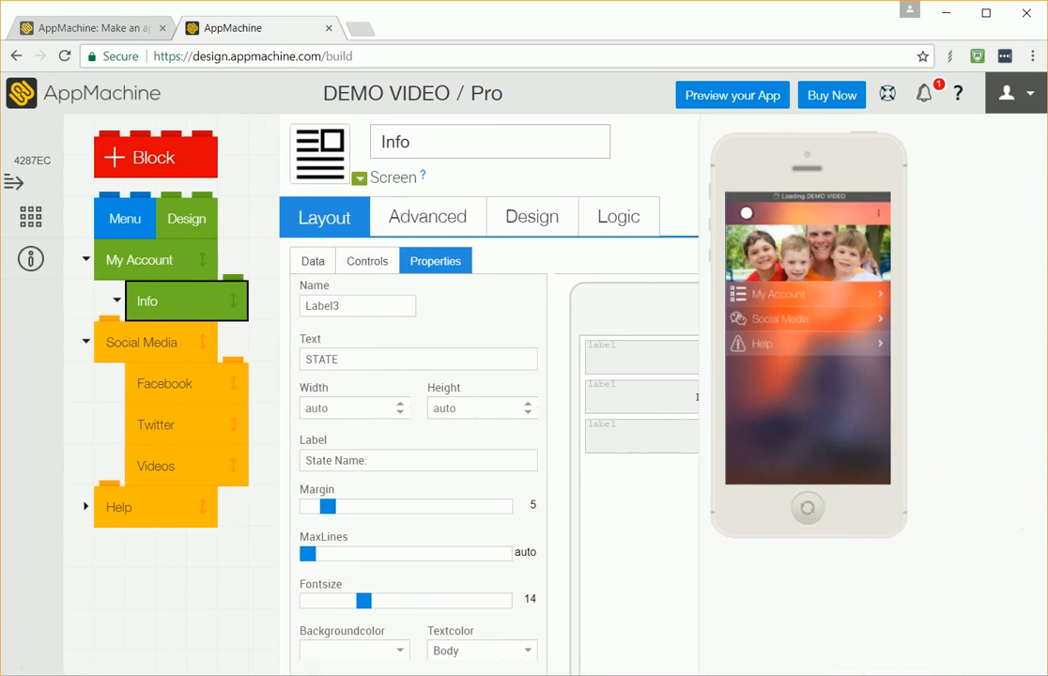
pyautogui.click(763, 295)
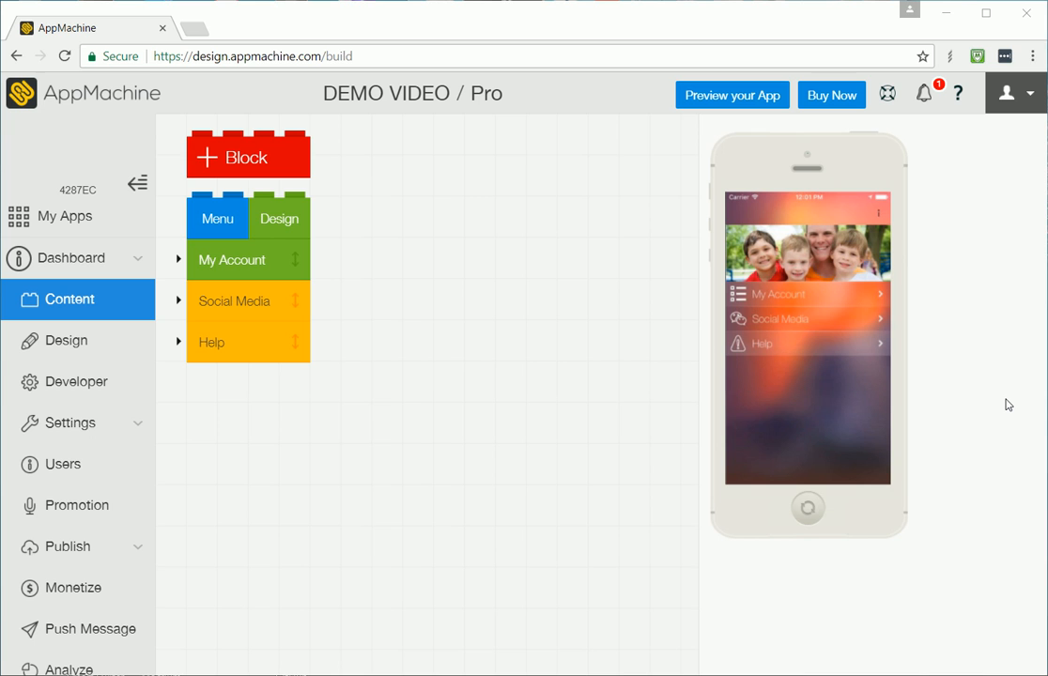
# Step: Start adding a new Pro Web service block as a custom webservice
pyautogui.click(1006, 400)
pyautogui.click(246, 161)
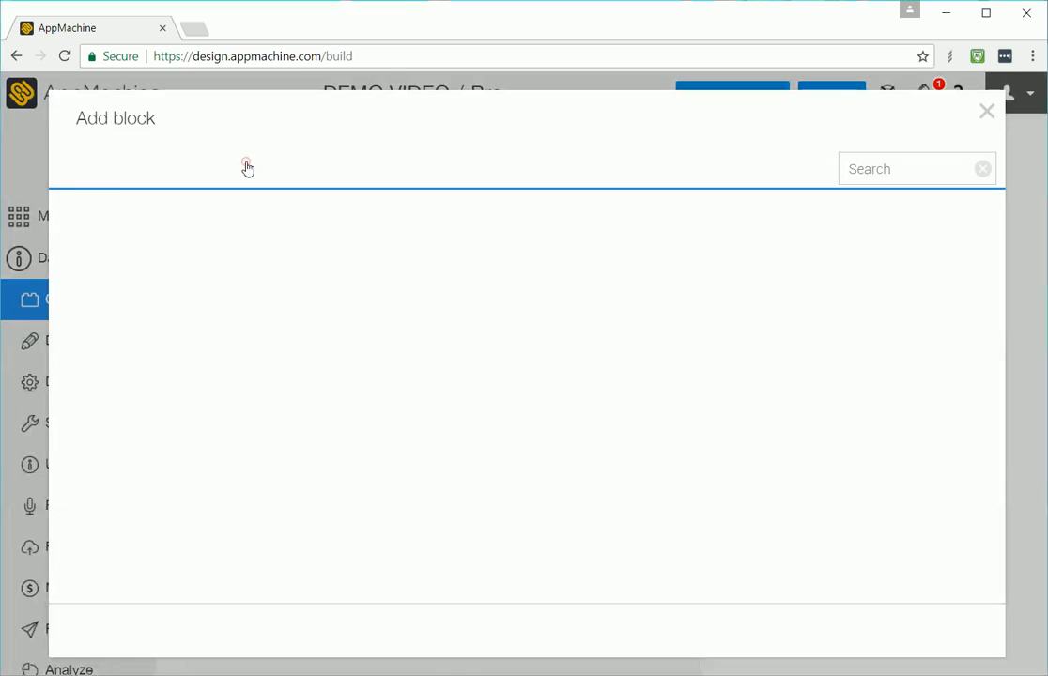
pyautogui.click(216, 170)
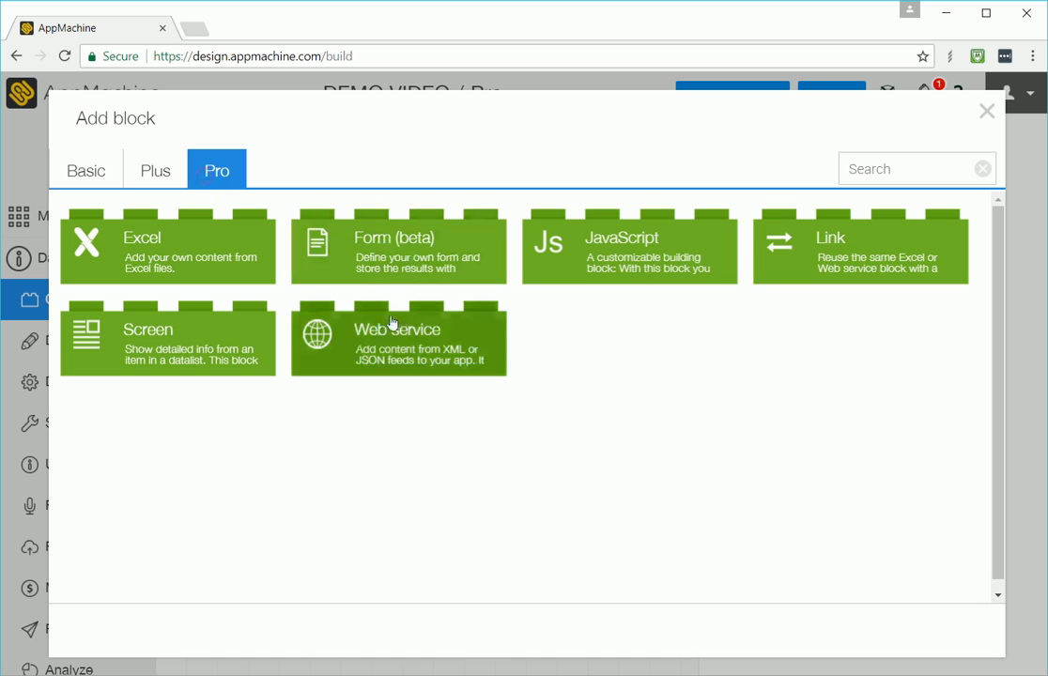
pyautogui.click(404, 336)
pyautogui.click(282, 493)
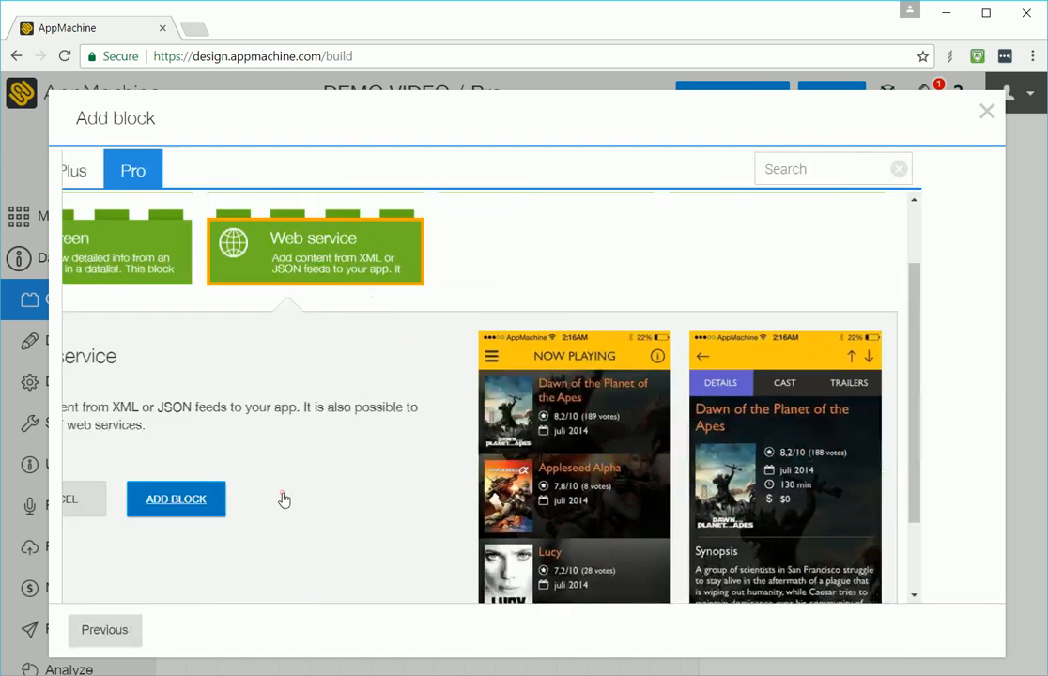
pyautogui.click(331, 291)
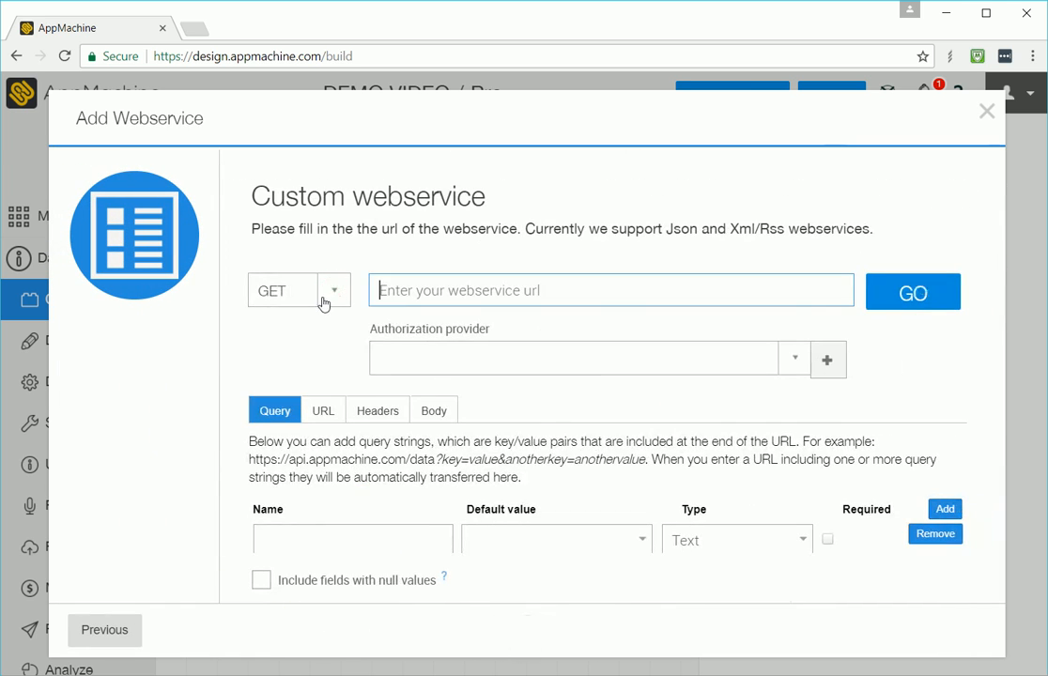
pyautogui.click(335, 297)
pyautogui.click(276, 342)
pyautogui.click(398, 294)
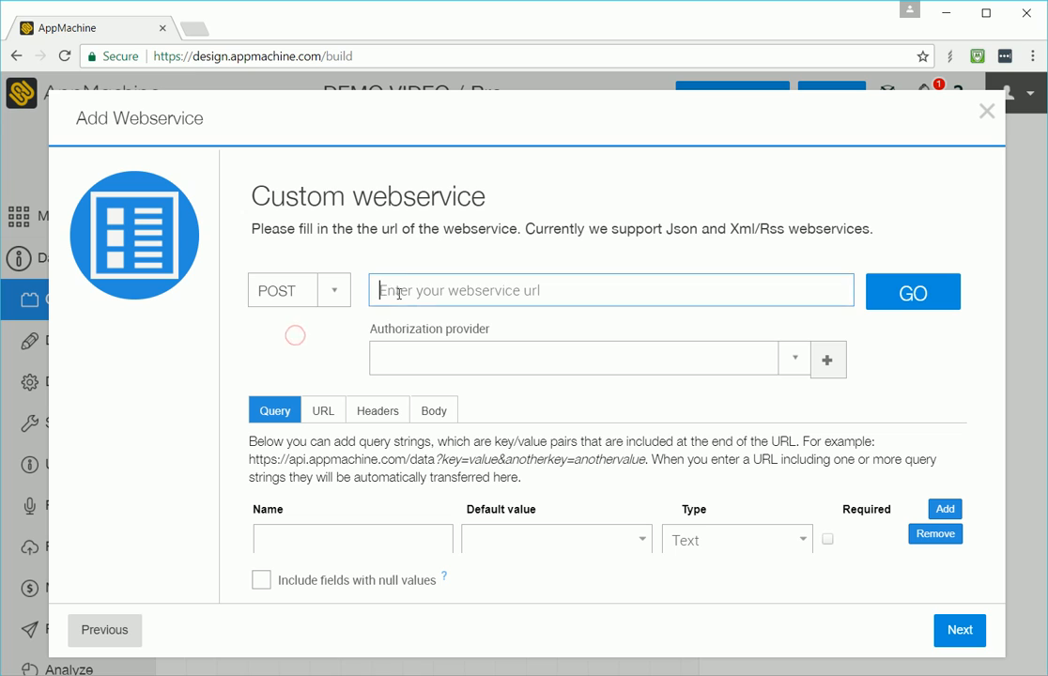
pyautogui.write('http://')
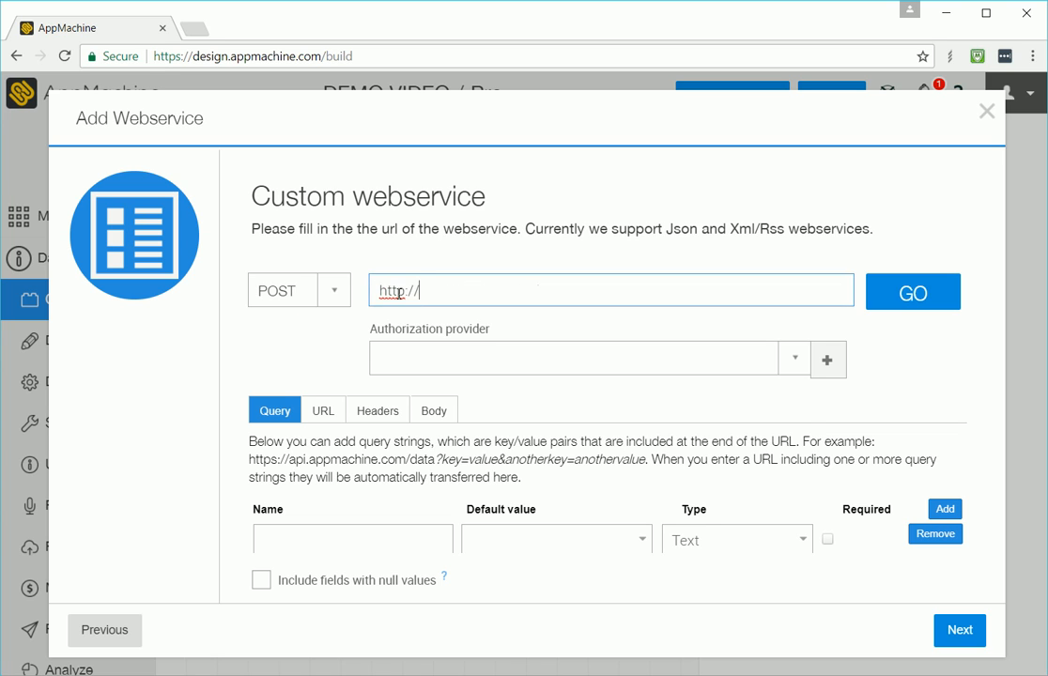
pyautogui.write('www.thunder-boo')
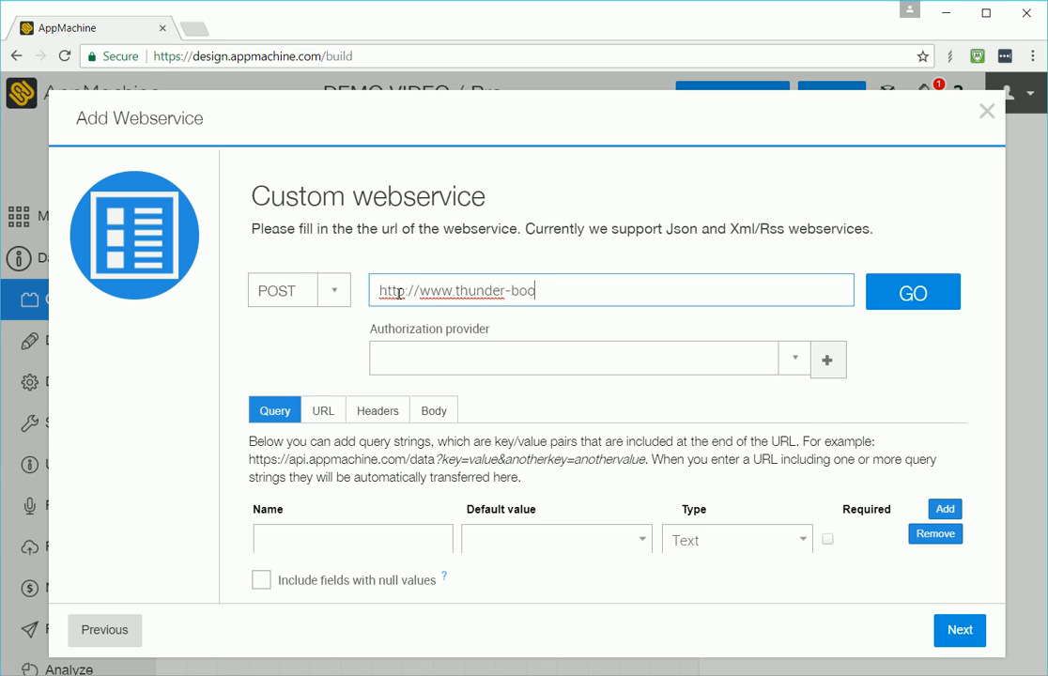
pyautogui.write('m.com/cgi/update')
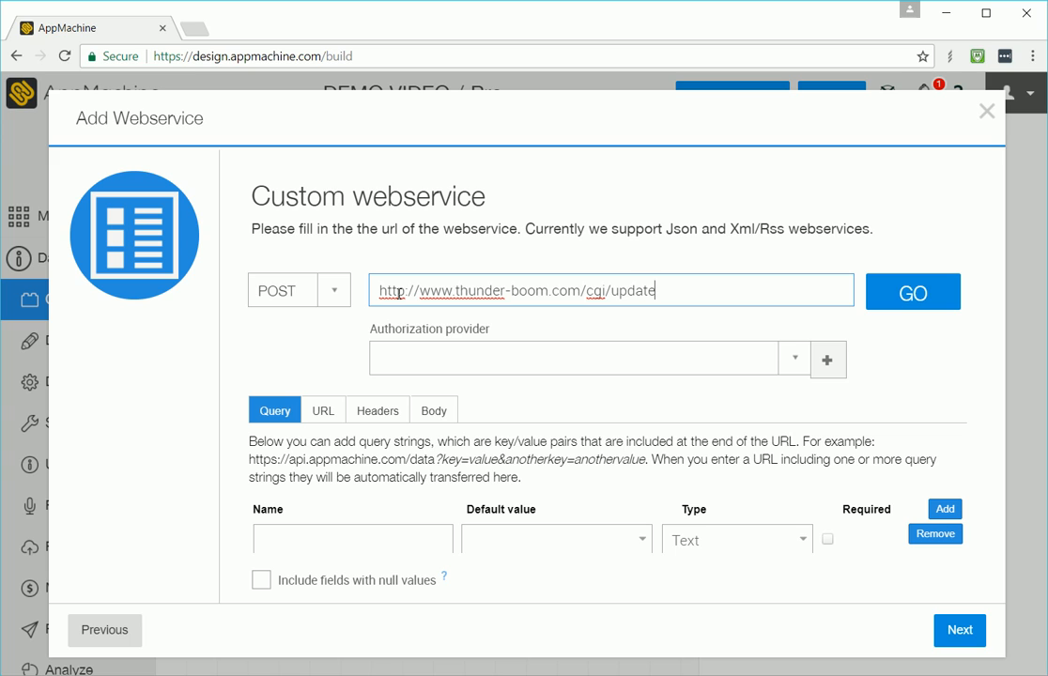
pyautogui.write('Account.php')
# Step: Add a required query parameter uid with default value {user:id}
pyautogui.click(943, 509)
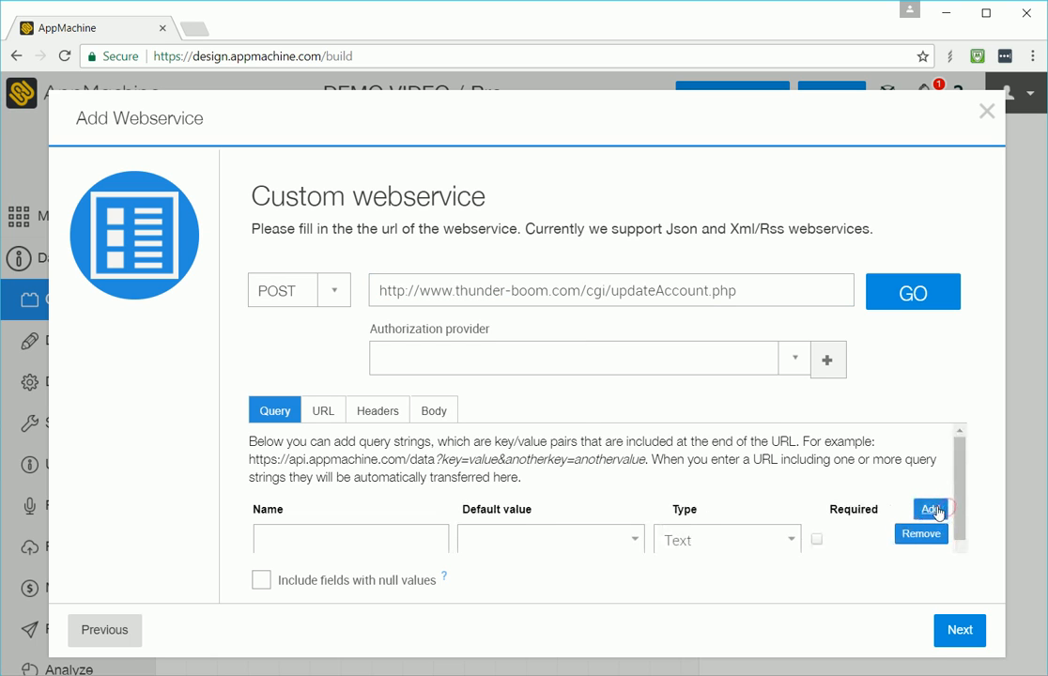
pyautogui.scroll(-1, 380, 504)
pyautogui.scroll(1, 379, 498)
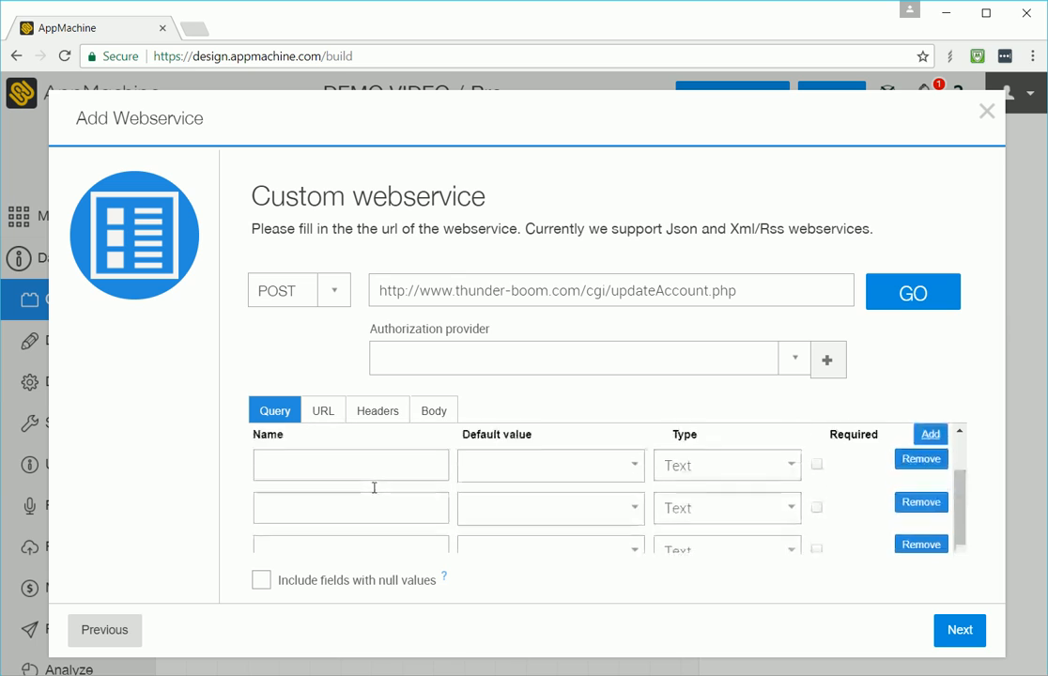
pyautogui.click(359, 487)
pyautogui.write('uid')
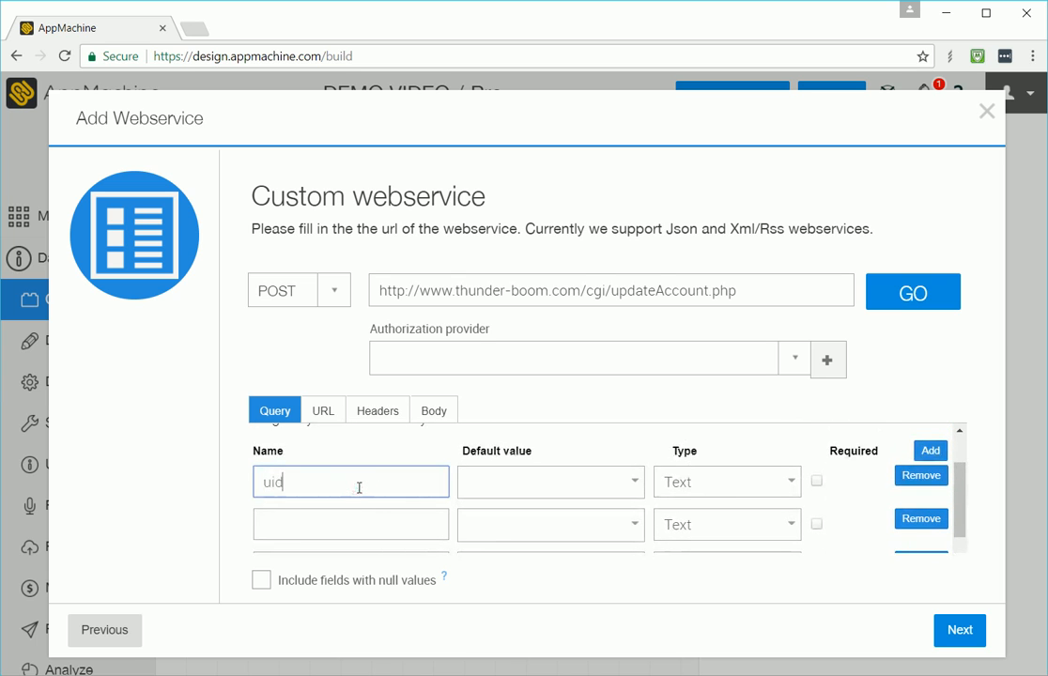
pyautogui.press('Tab')
pyautogui.write('{user:id}')
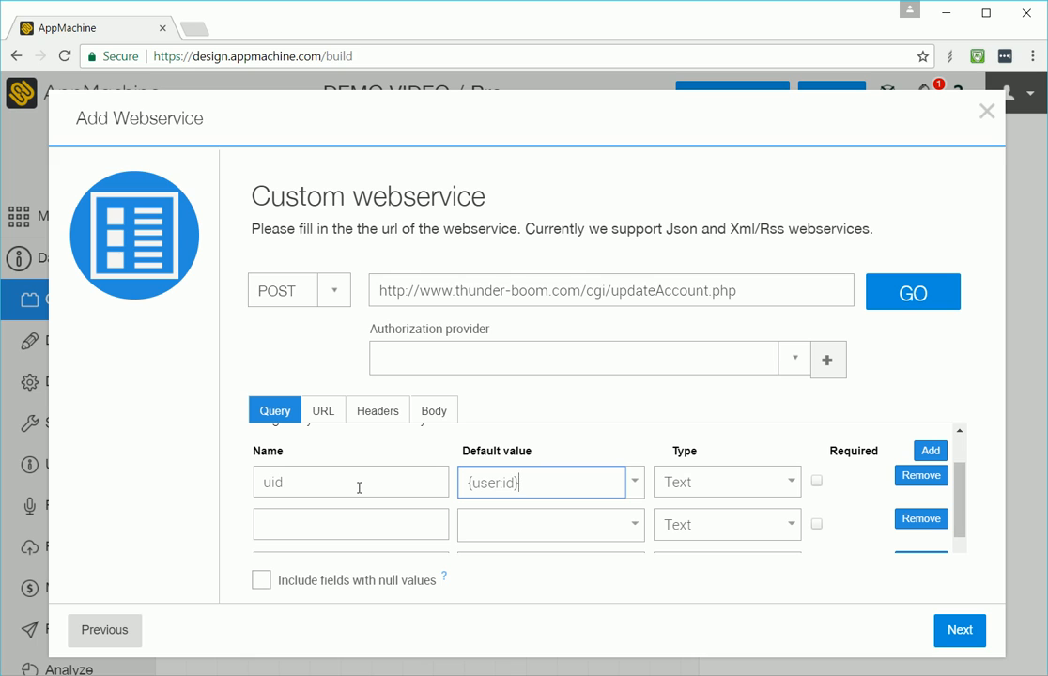
pyautogui.click(820, 483)
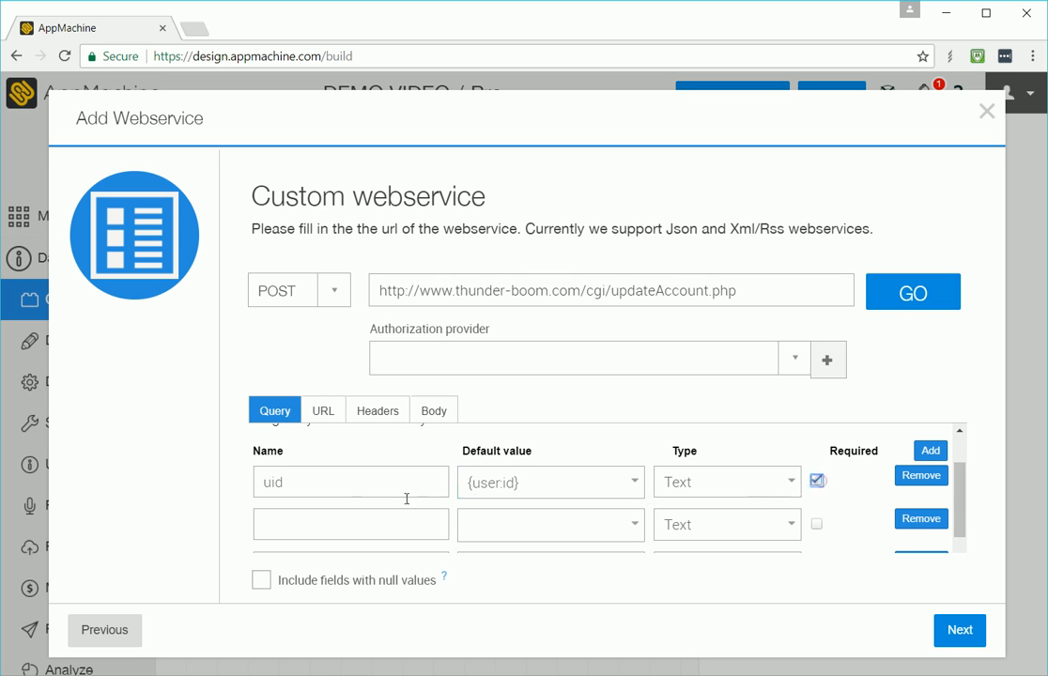
# Step: Add a query parameter email with type Email
pyautogui.click(350, 524)
pyautogui.write('email')
pyautogui.press('Tab')
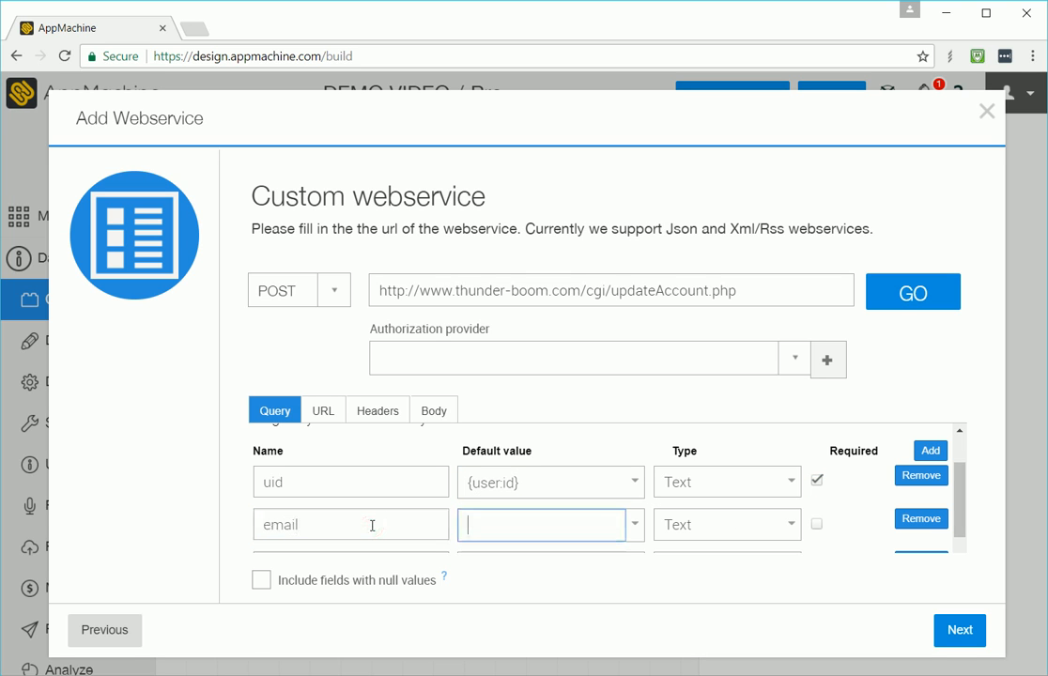
pyautogui.press('Tab')
pyautogui.click(774, 528)
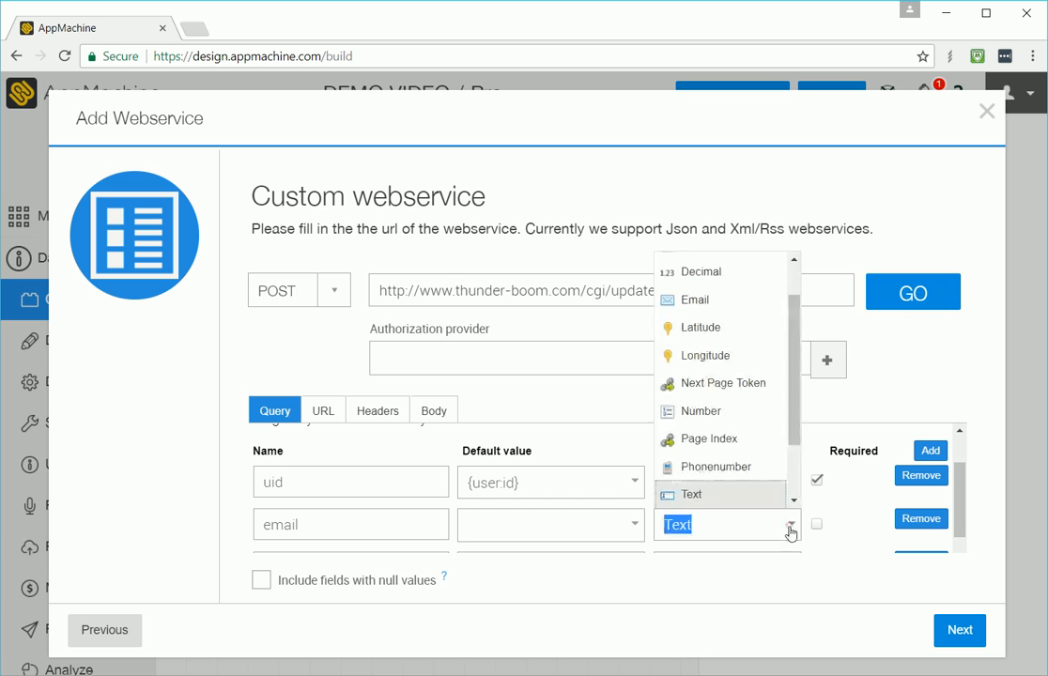
pyautogui.click(739, 299)
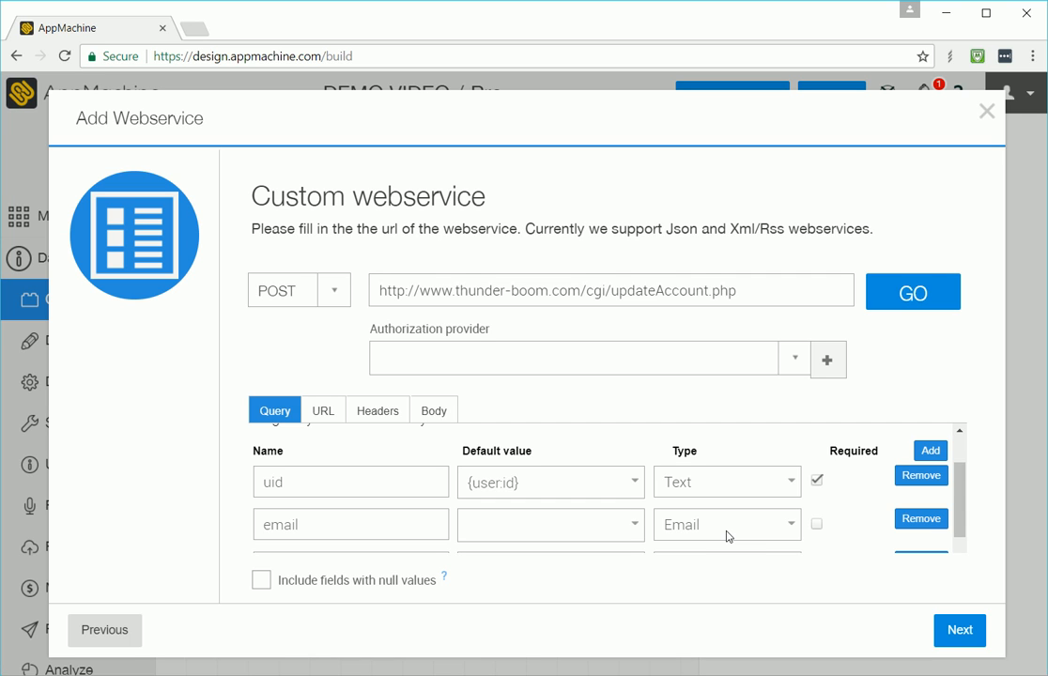
# Step: Add a query parameter named is_account_active in the next empty row
pyautogui.scroll(-2, 545, 491)
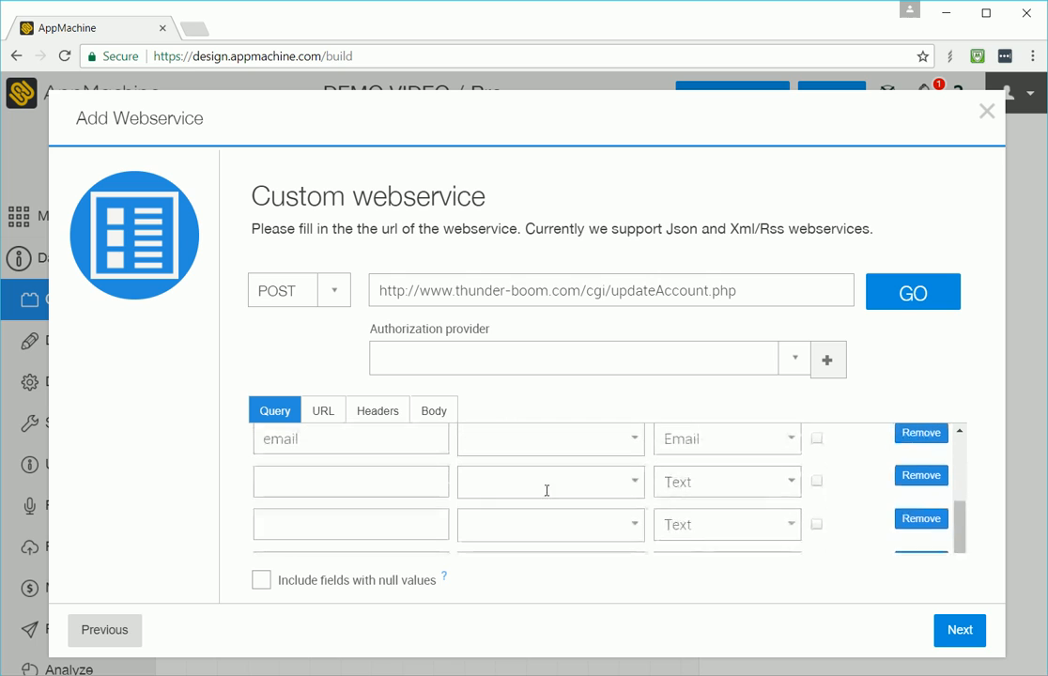
pyautogui.click(354, 491)
pyautogui.write('is')
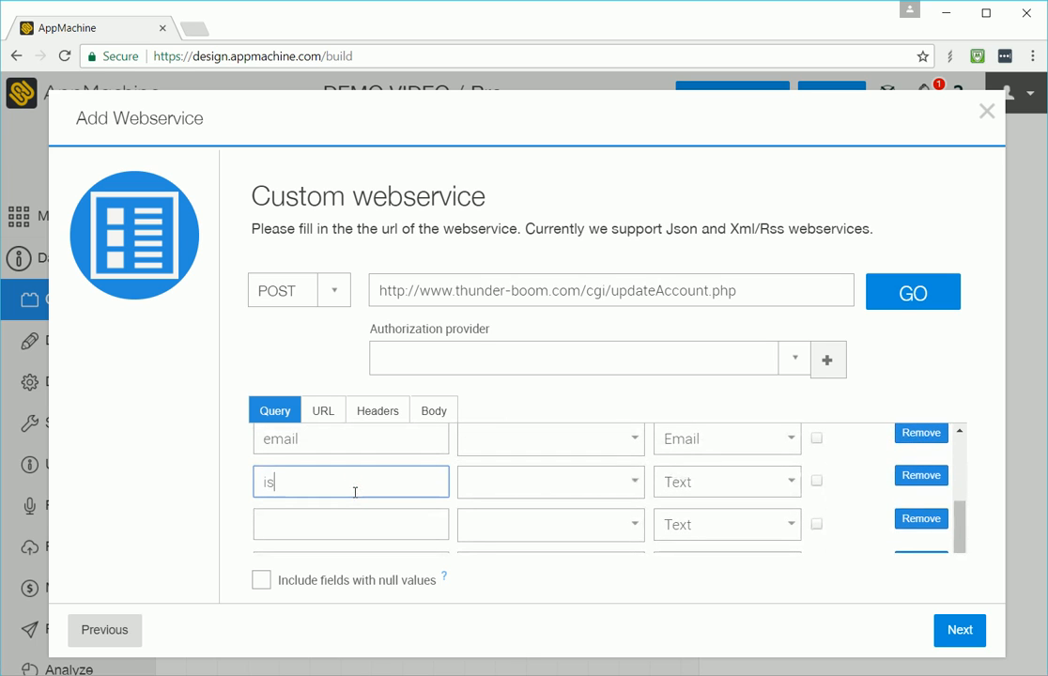
pyautogui.write('_account_active')
pyautogui.press('Tab')
# Step: Add another query parameter named state_choice in the following row
pyautogui.press('Tab')
pyautogui.press('Tab')
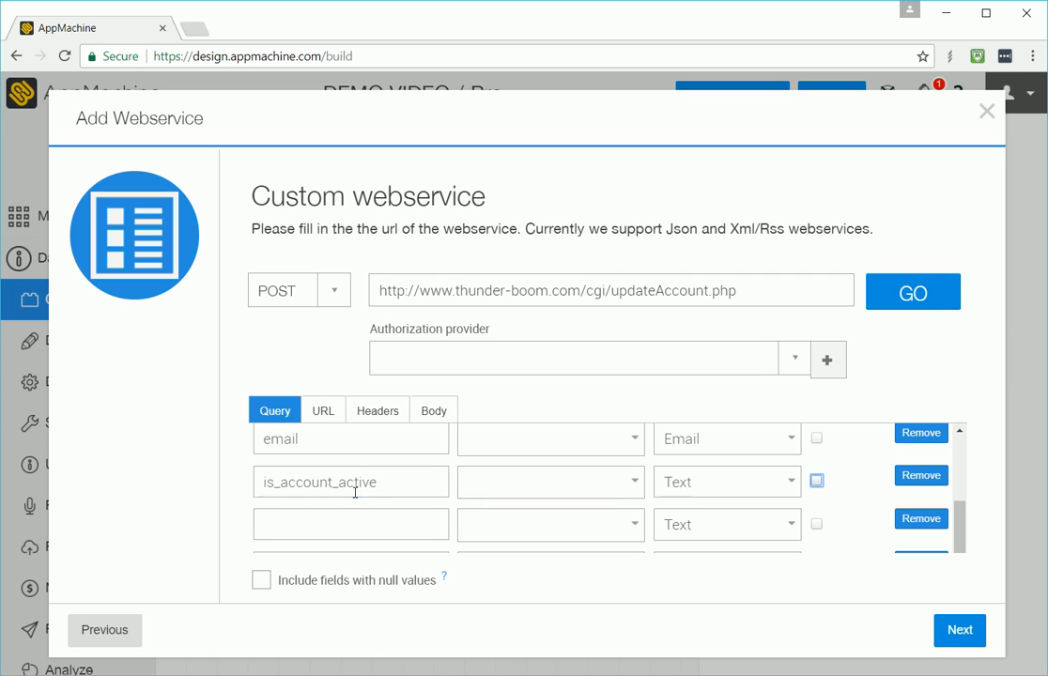
pyautogui.press('Tab')
pyautogui.press('Tab')
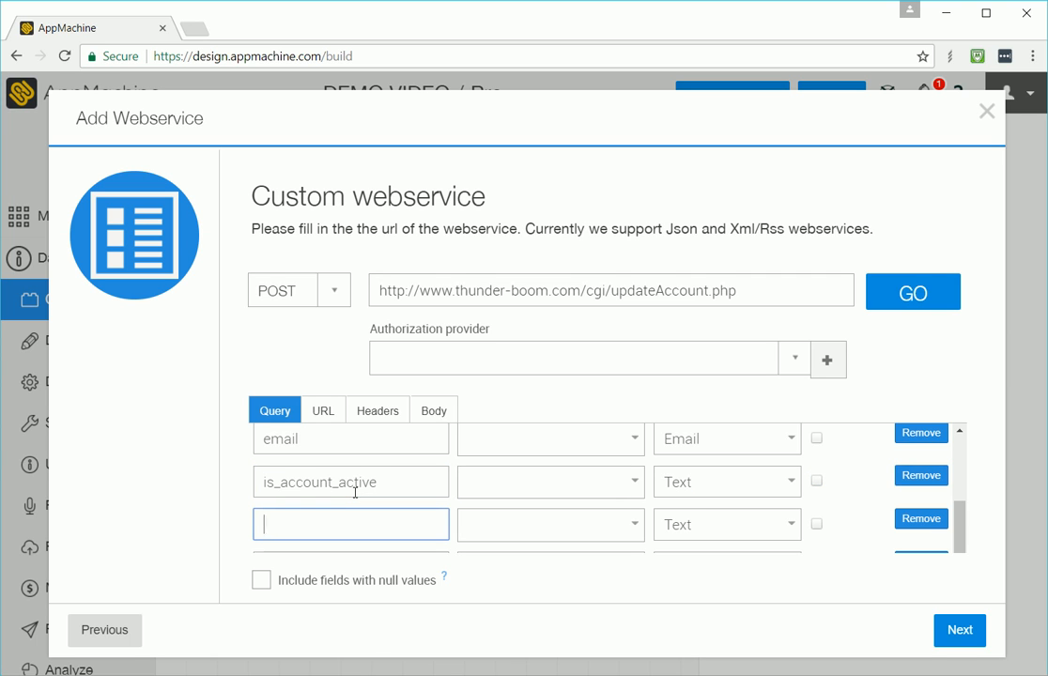
pyautogui.write('state_choice')
# Step: Mark the state_choice, is_account_active and email parameters as required
pyautogui.click(815, 523)
pyautogui.click(816, 481)
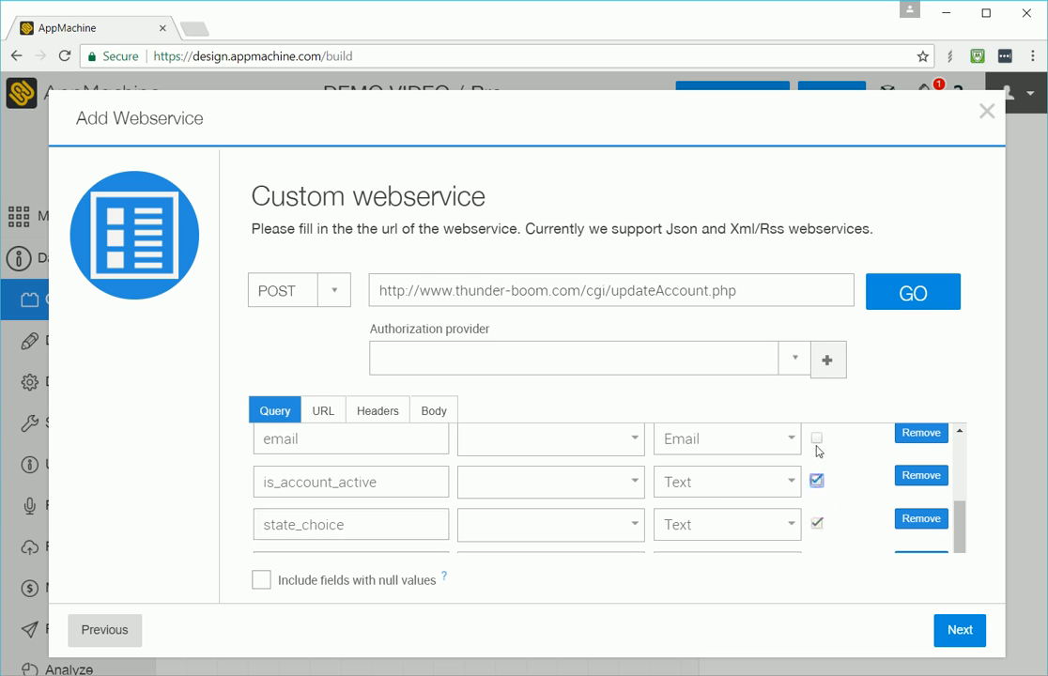
pyautogui.click(816, 438)
pyautogui.scroll(2, 819, 439)
pyautogui.scroll(-2, 828, 474)
pyautogui.scroll(3, 365, 515)
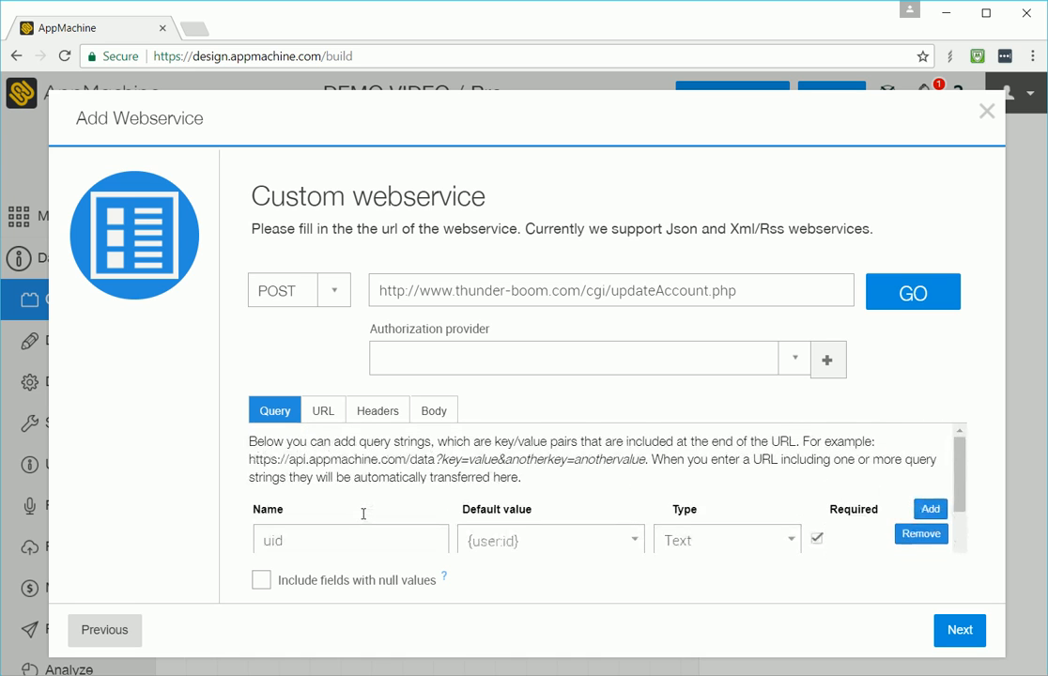
pyautogui.scroll(-5, 363, 515)
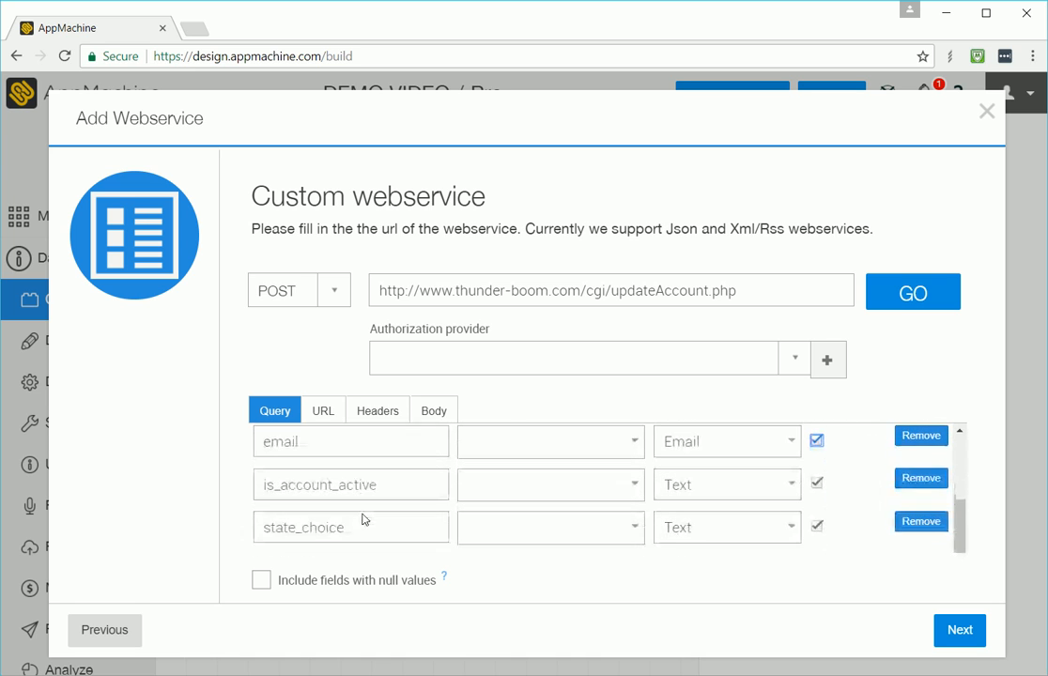
# Step: Load the webservice response, accept the mapping, and name the web service updateaccountsvc
pyautogui.click(892, 287)
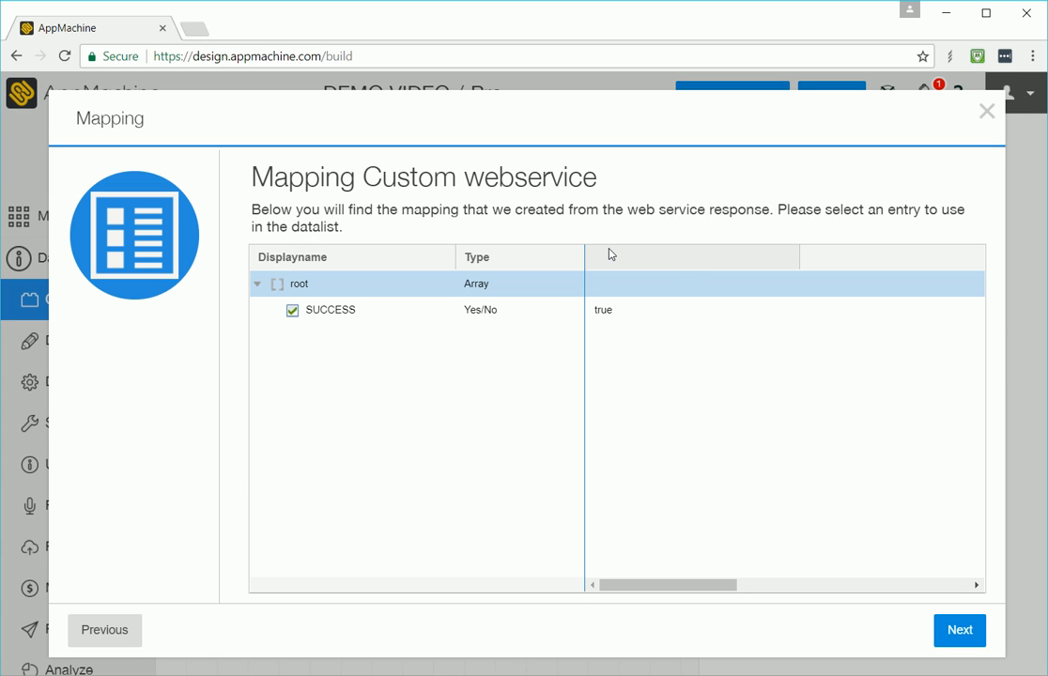
pyautogui.click(955, 627)
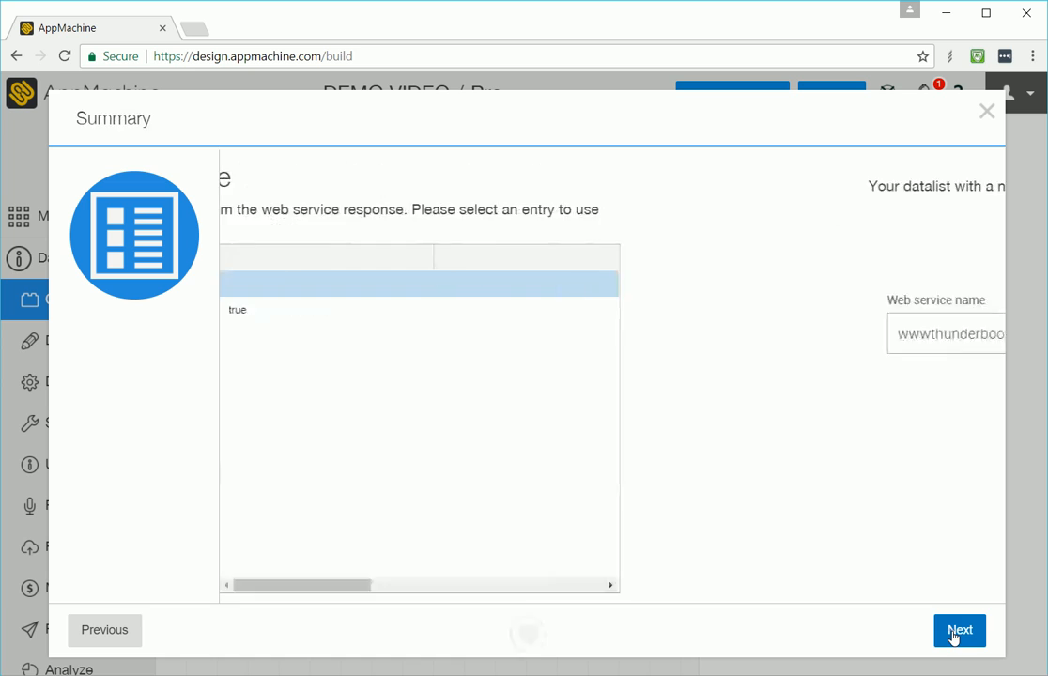
pyautogui.moveTo(519, 337); pyautogui.dragTo(206, 325)
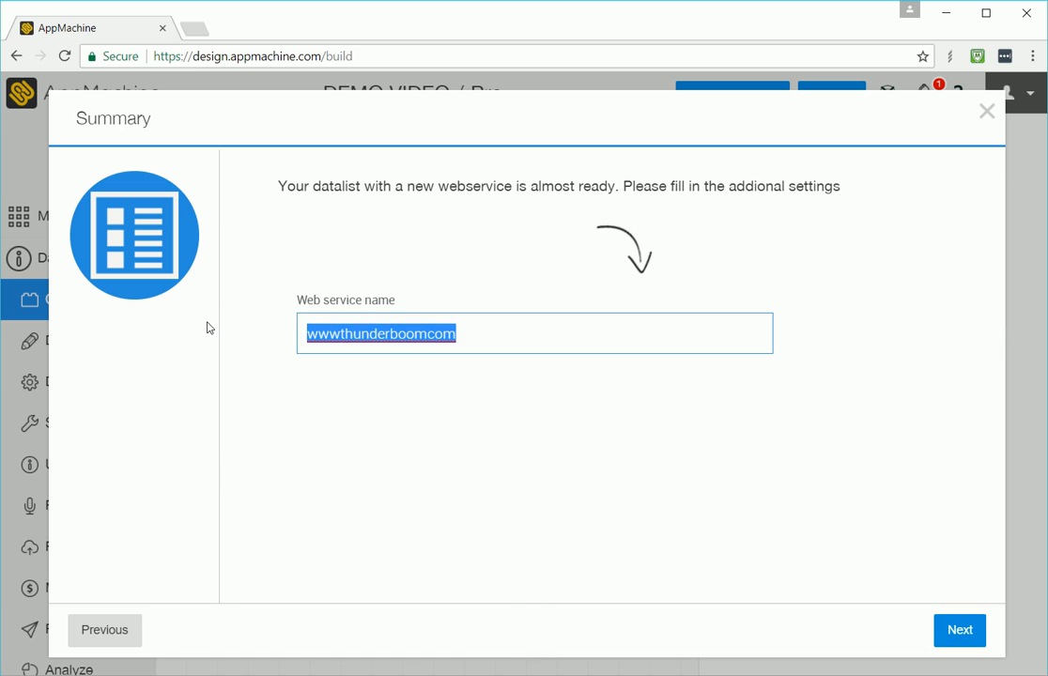
pyautogui.write('update')
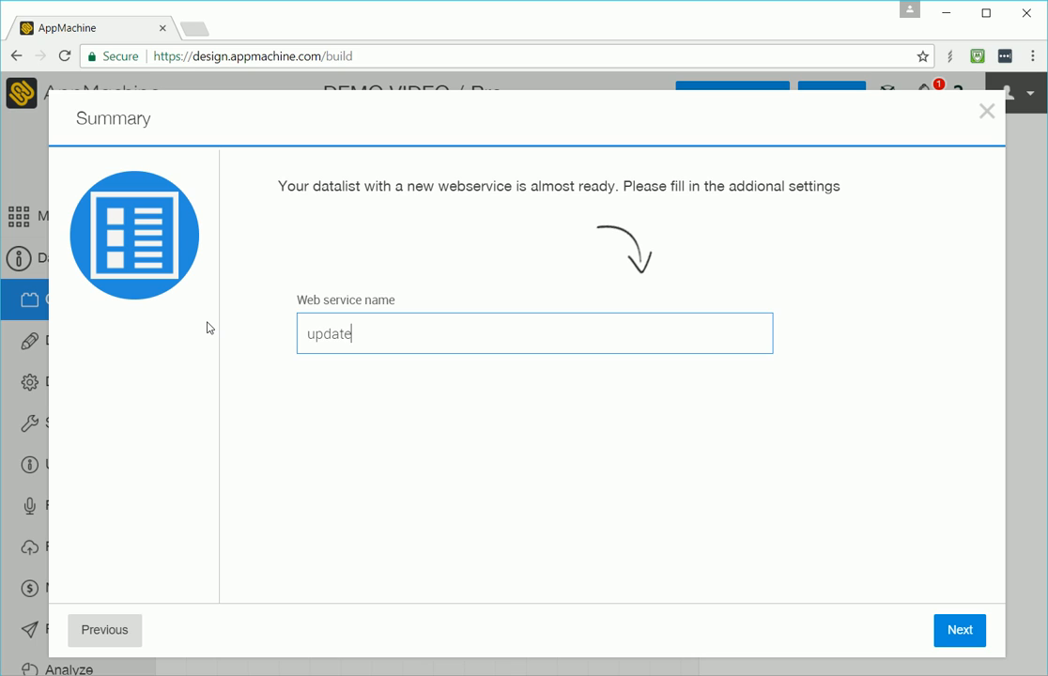
pyautogui.write('accountsvc')
pyautogui.click(954, 632)
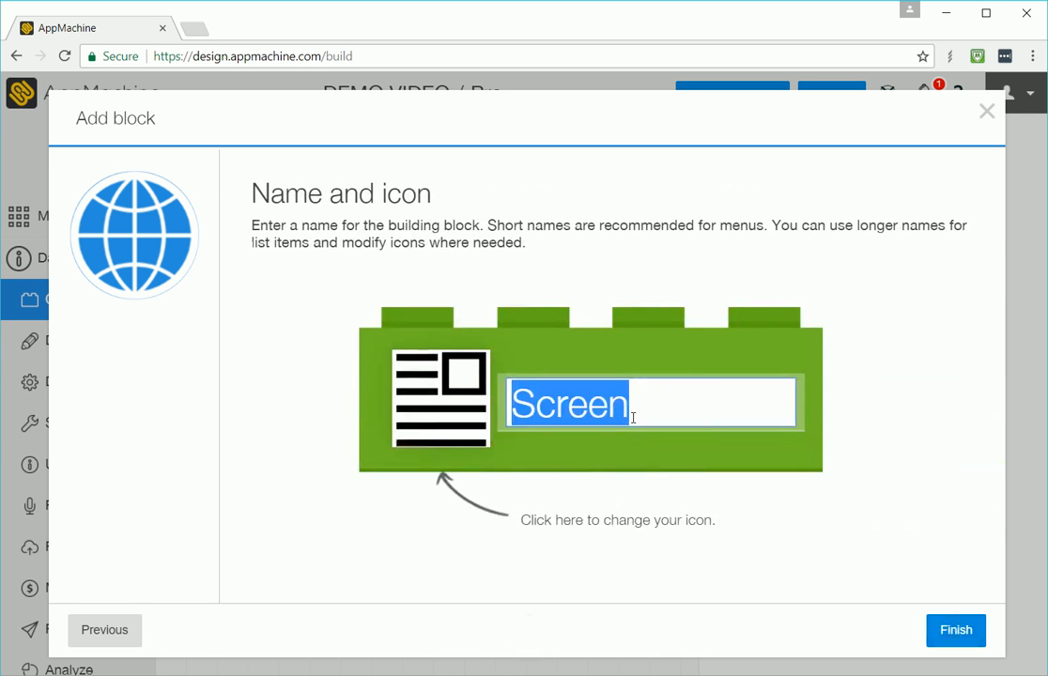
# Step: Name the new building block Update Account and finish adding it
pyautogui.write('Update')
pyautogui.write('Account')
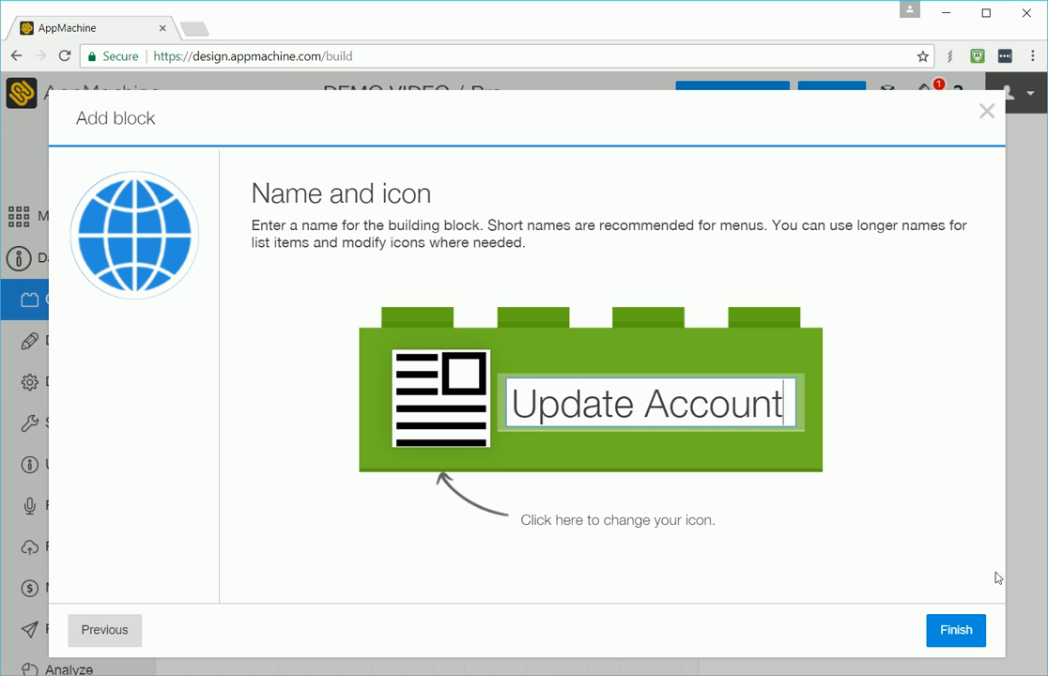
pyautogui.click(959, 636)
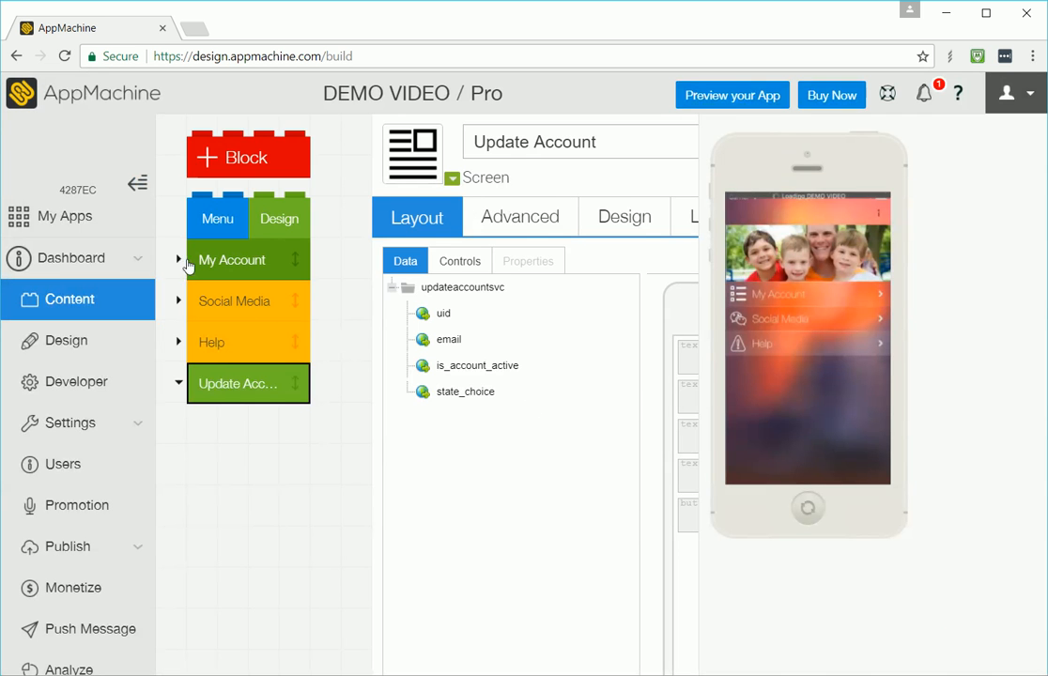
# Step: Nest the Update Account block inside My Account, below Info
pyautogui.click(178, 259)
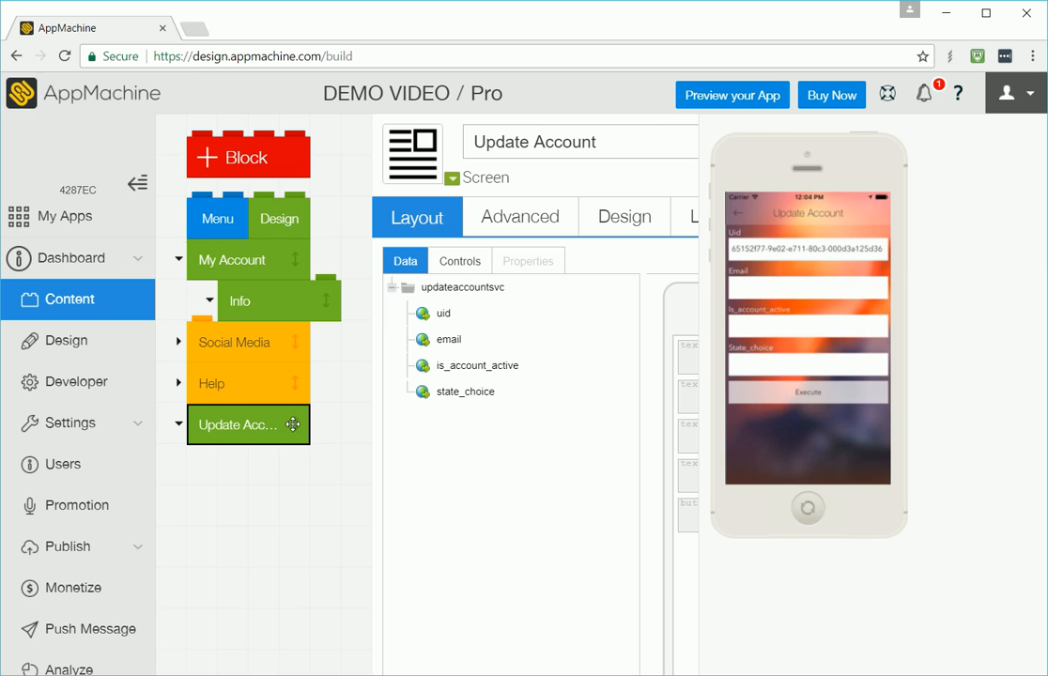
pyautogui.moveTo(293, 425); pyautogui.dragTo(325, 343)
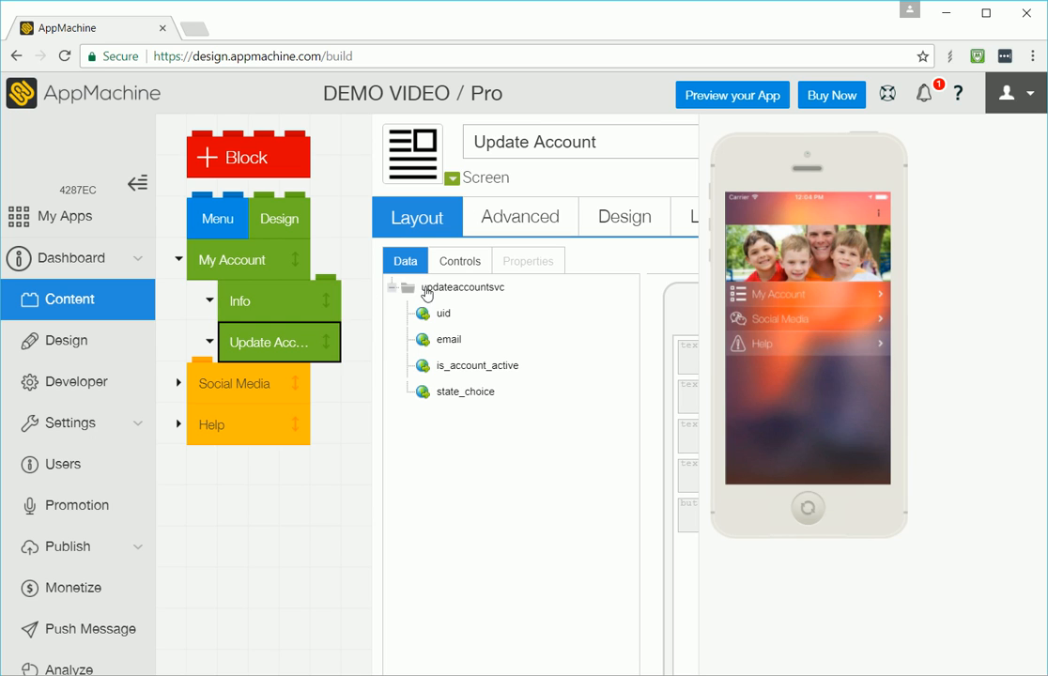
# Step: Preview the My Account screen and its Update Account tab in the phone simulator
pyautogui.click(242, 259)
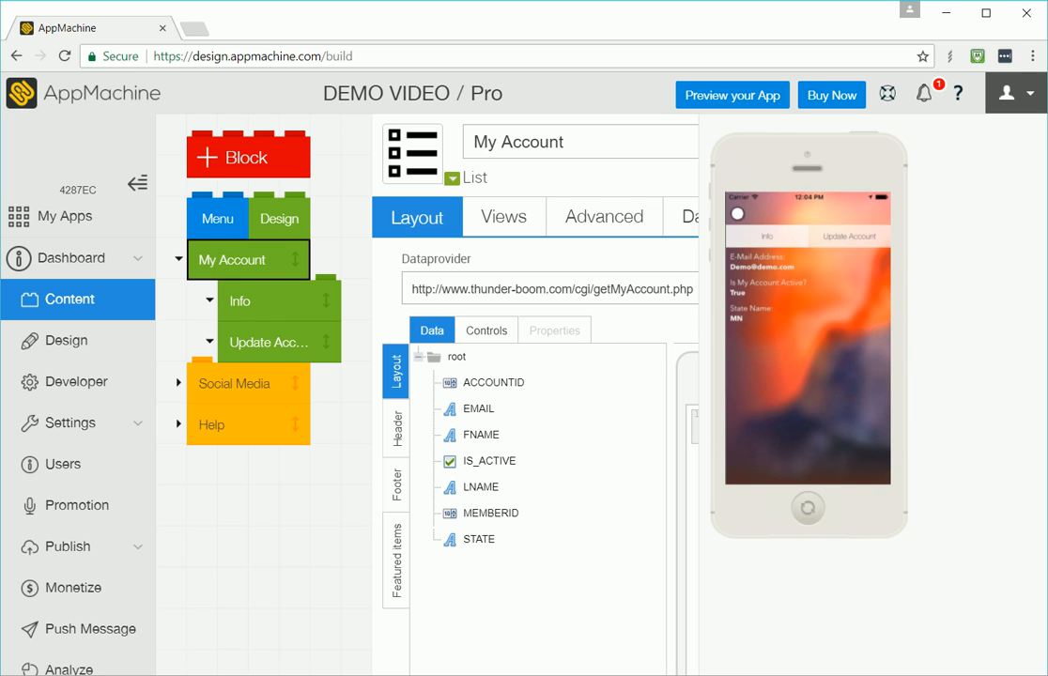
pyautogui.click(737, 216)
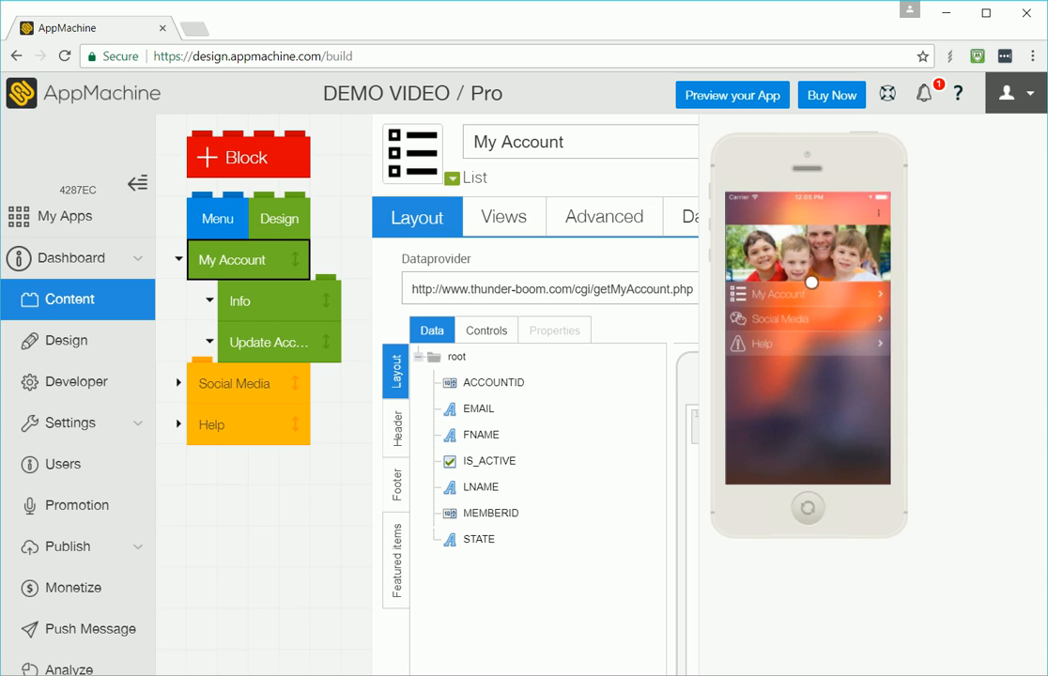
pyautogui.click(805, 297)
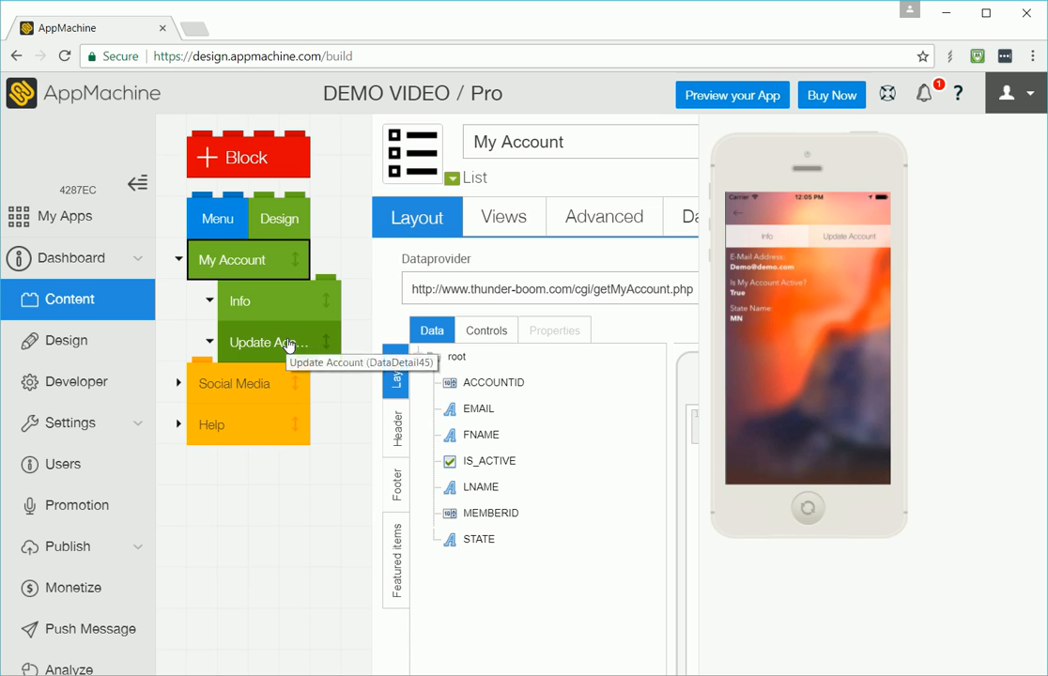
pyautogui.click(851, 241)
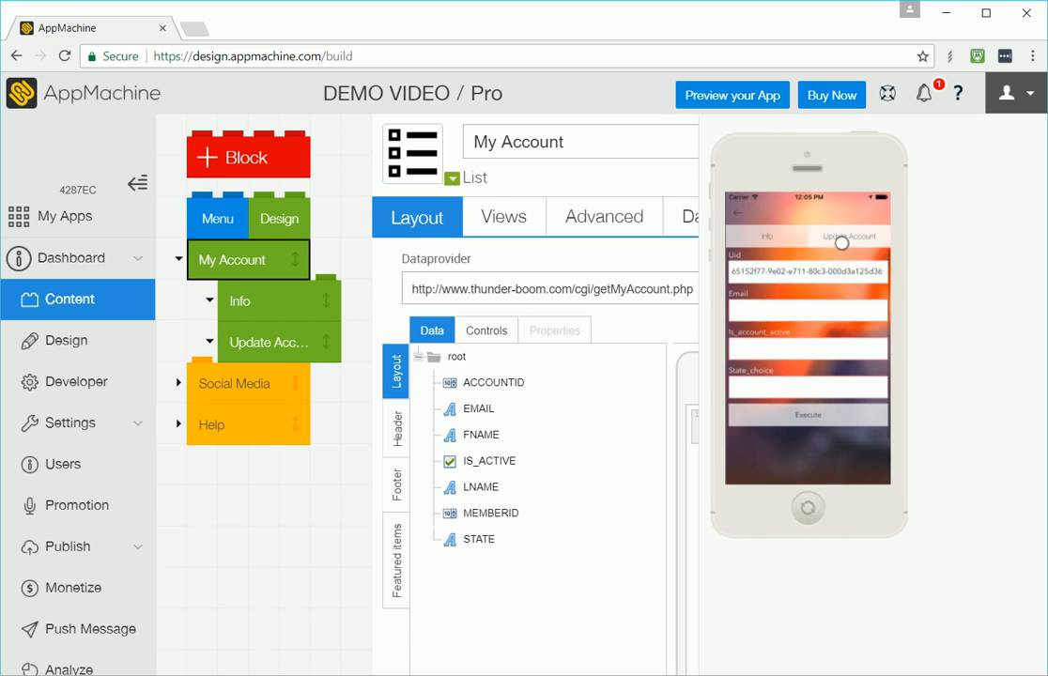
# Step: Delete the Uid textfield from the Update Account screen layout
pyautogui.click(302, 344)
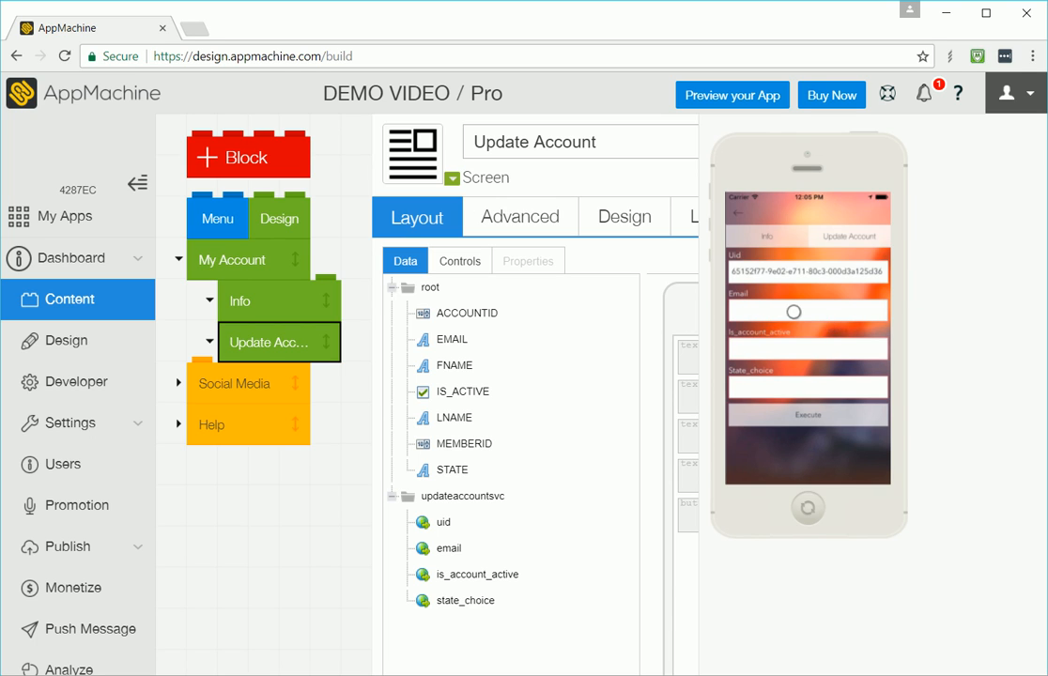
pyautogui.click(712, 139)
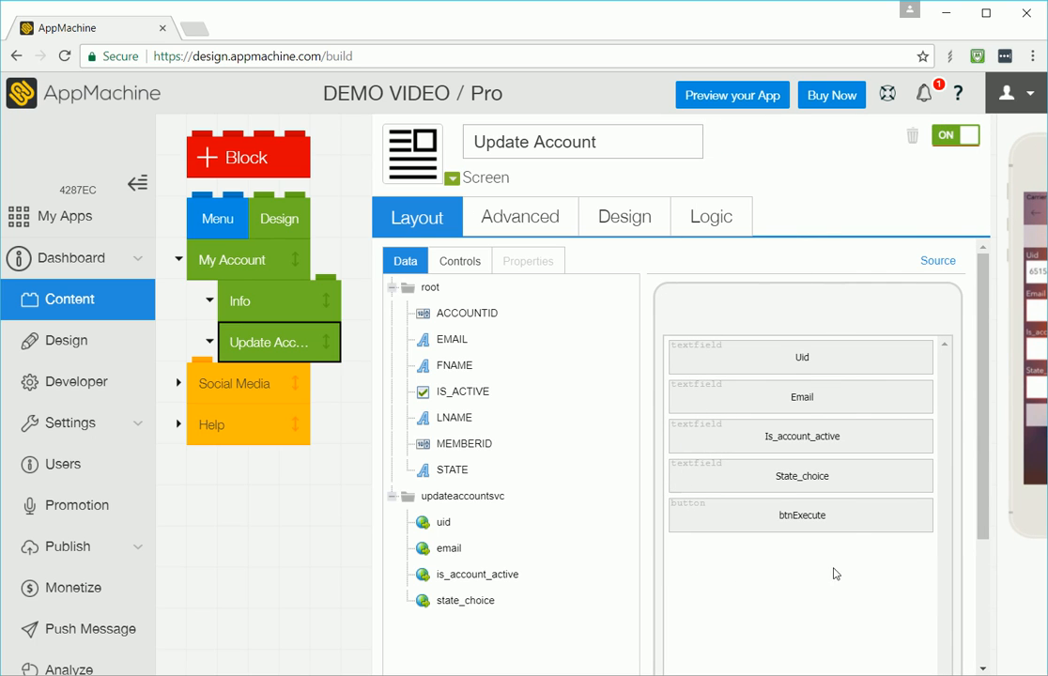
pyautogui.click(841, 366)
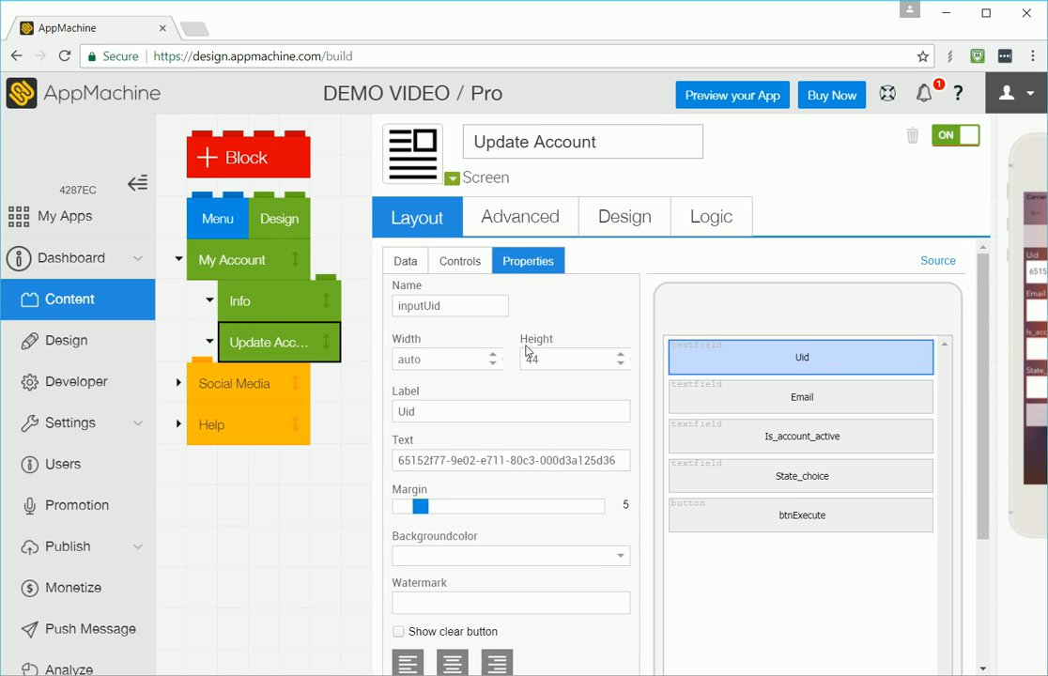
pyautogui.scroll(-2, 518, 380)
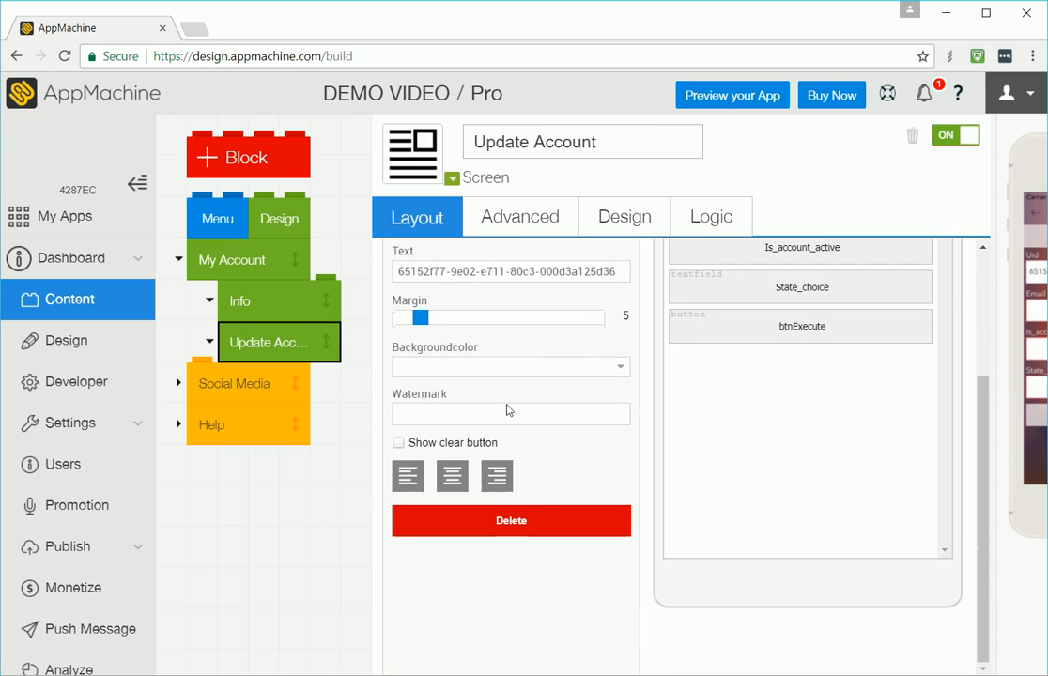
pyautogui.click(540, 520)
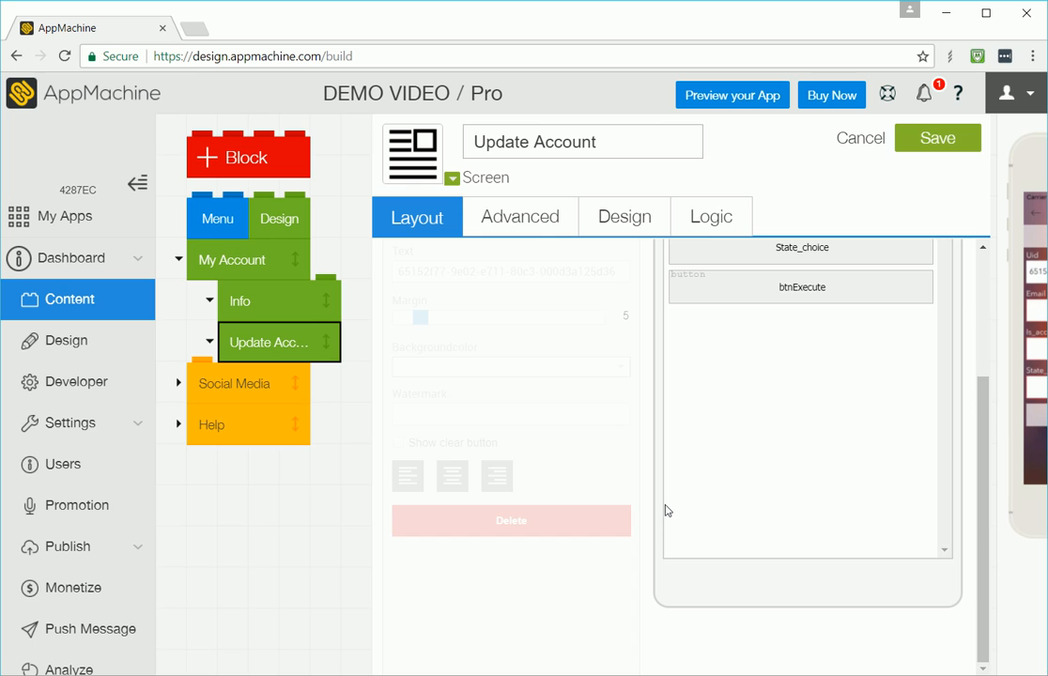
pyautogui.scroll(2, 666, 510)
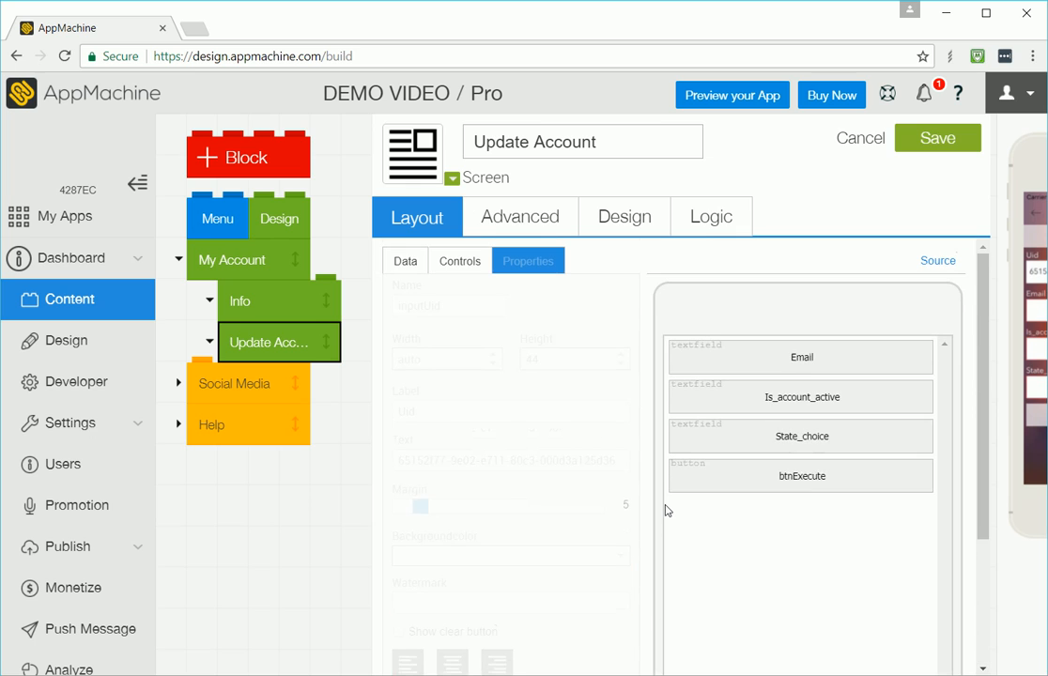
# Step: Bind the Email textfield's text to {data:email} and save the screen
pyautogui.click(405, 264)
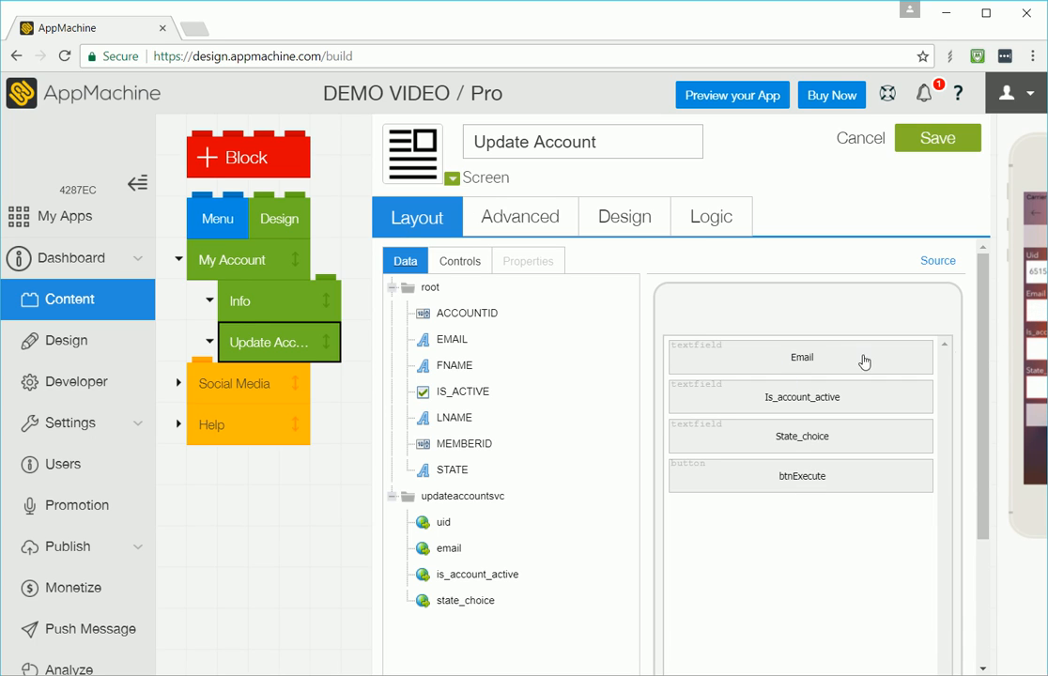
pyautogui.click(825, 362)
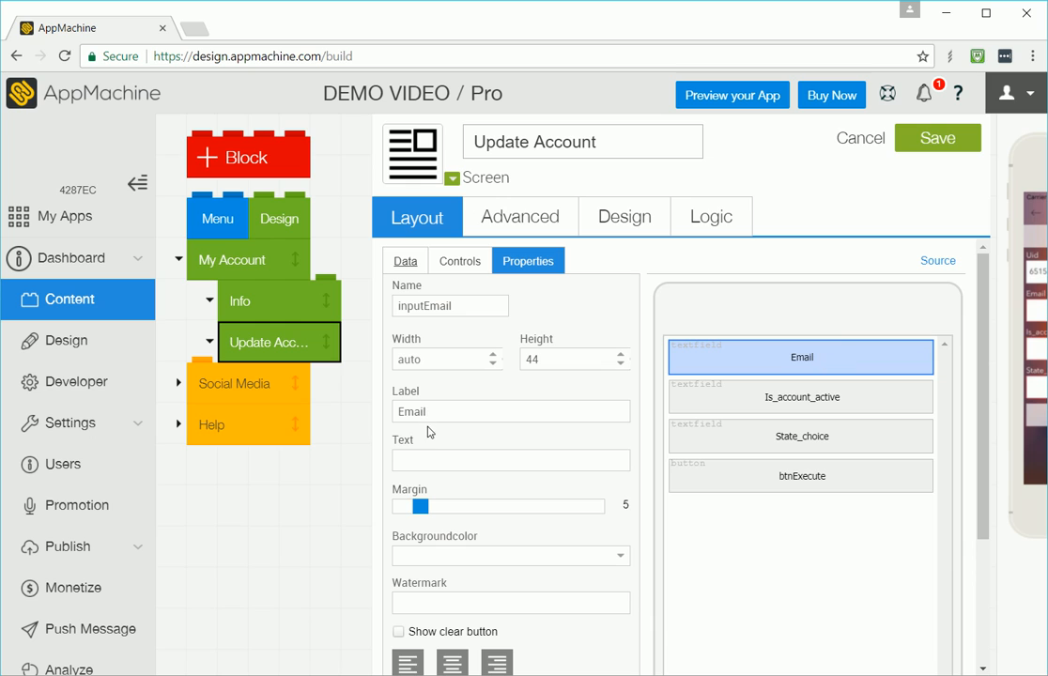
pyautogui.click(411, 262)
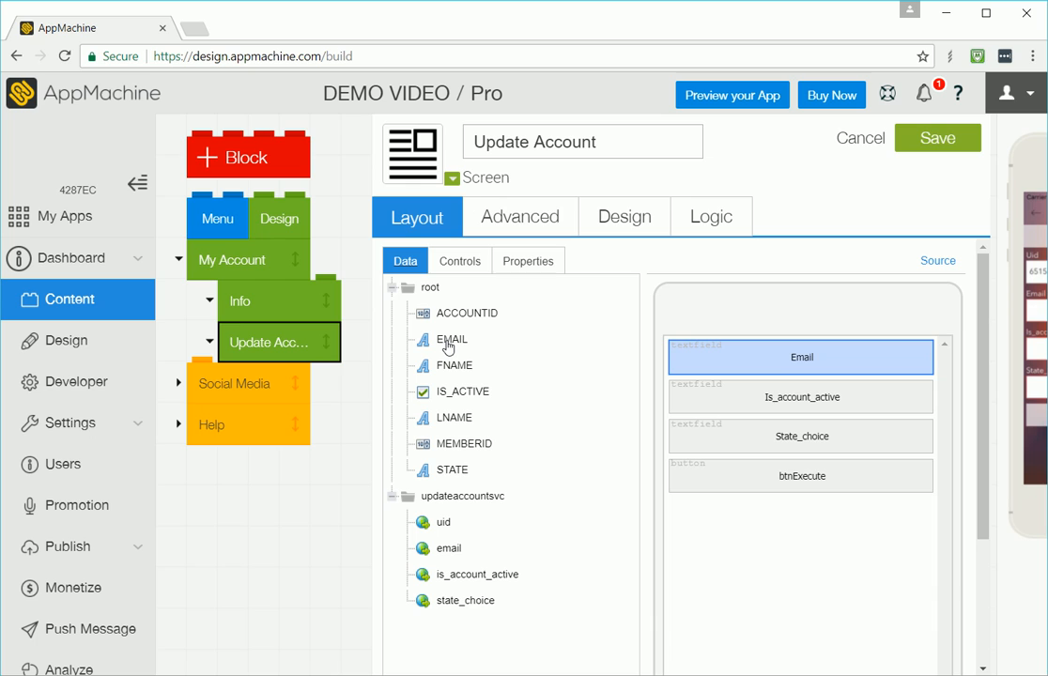
pyautogui.click(763, 362)
pyautogui.click(435, 460)
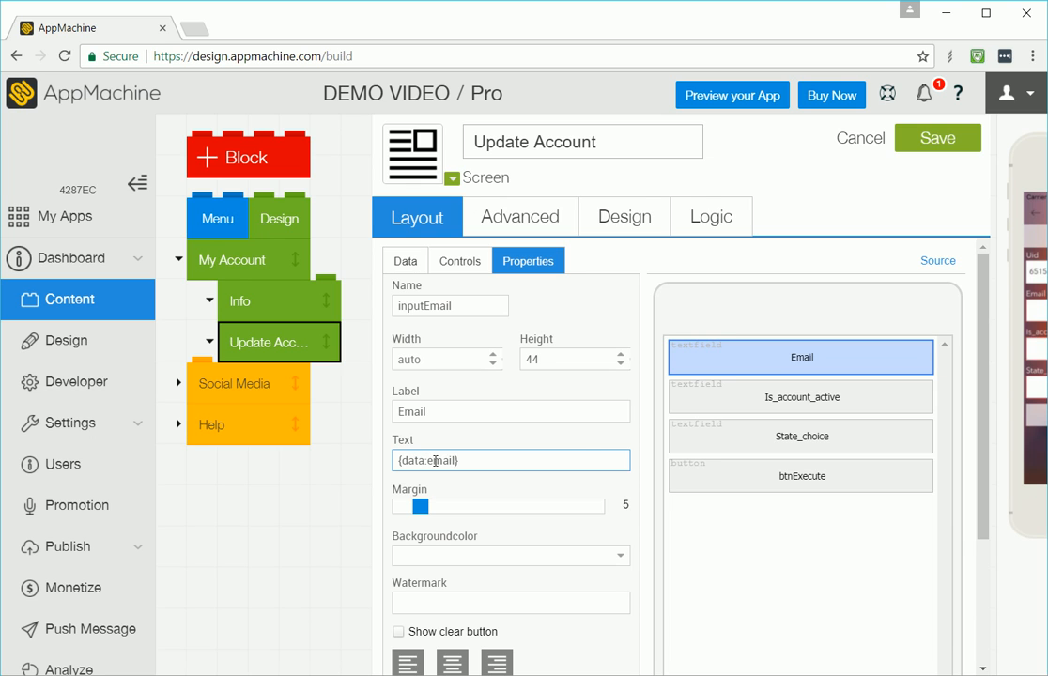
pyautogui.click(937, 138)
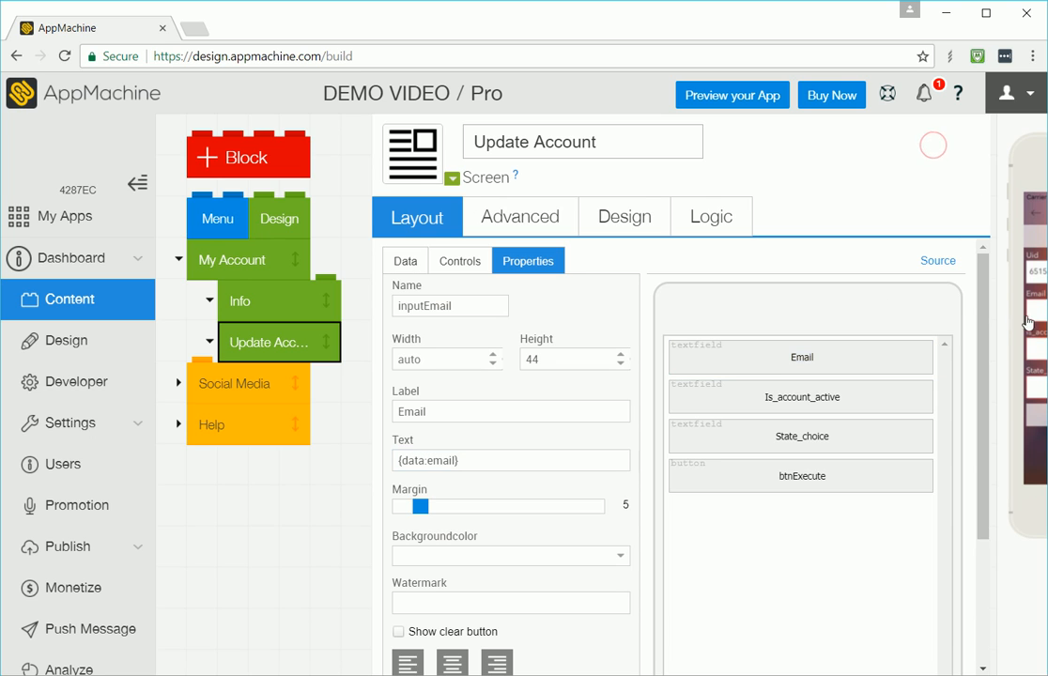
# Step: Preview the Update Account tab under My Account in the phone simulator
pyautogui.click(1009, 129)
pyautogui.click(788, 297)
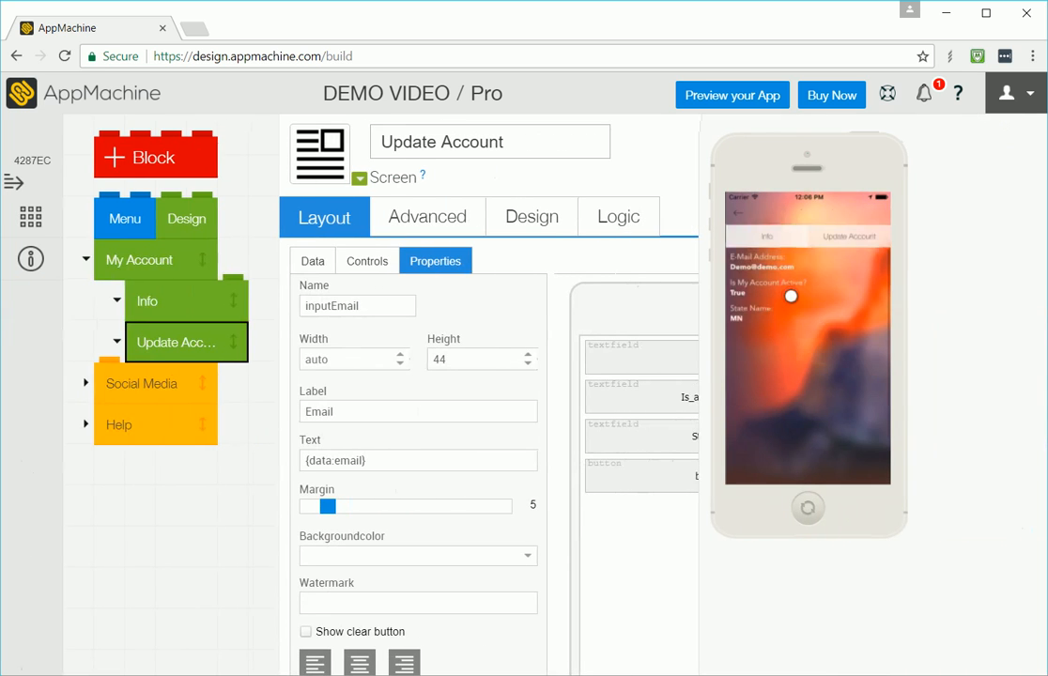
pyautogui.click(849, 242)
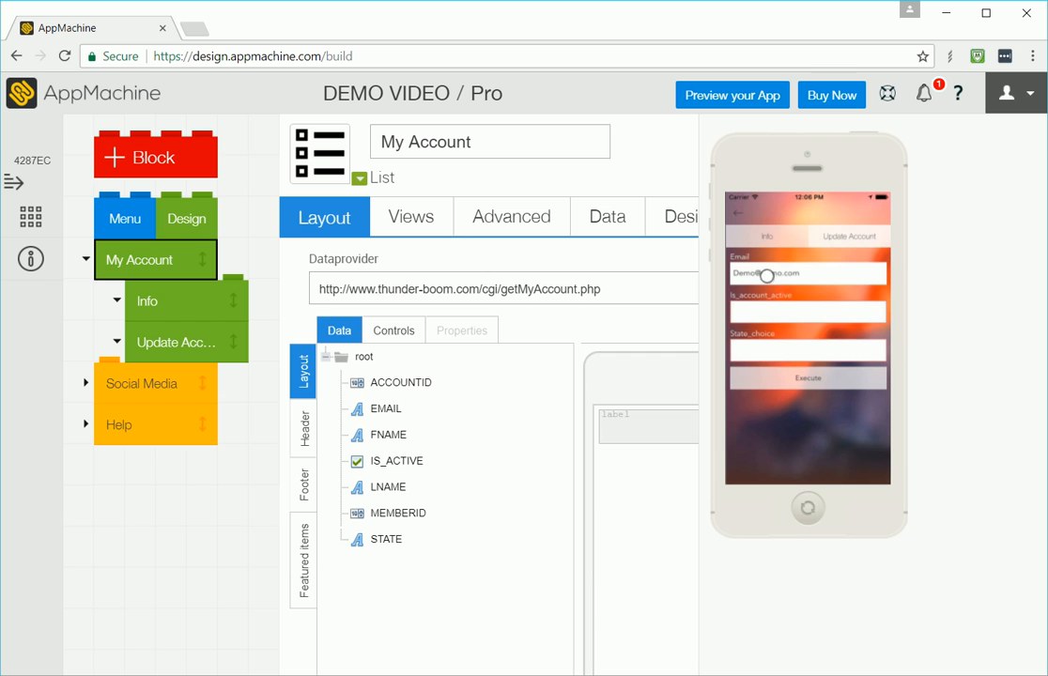
pyautogui.click(719, 138)
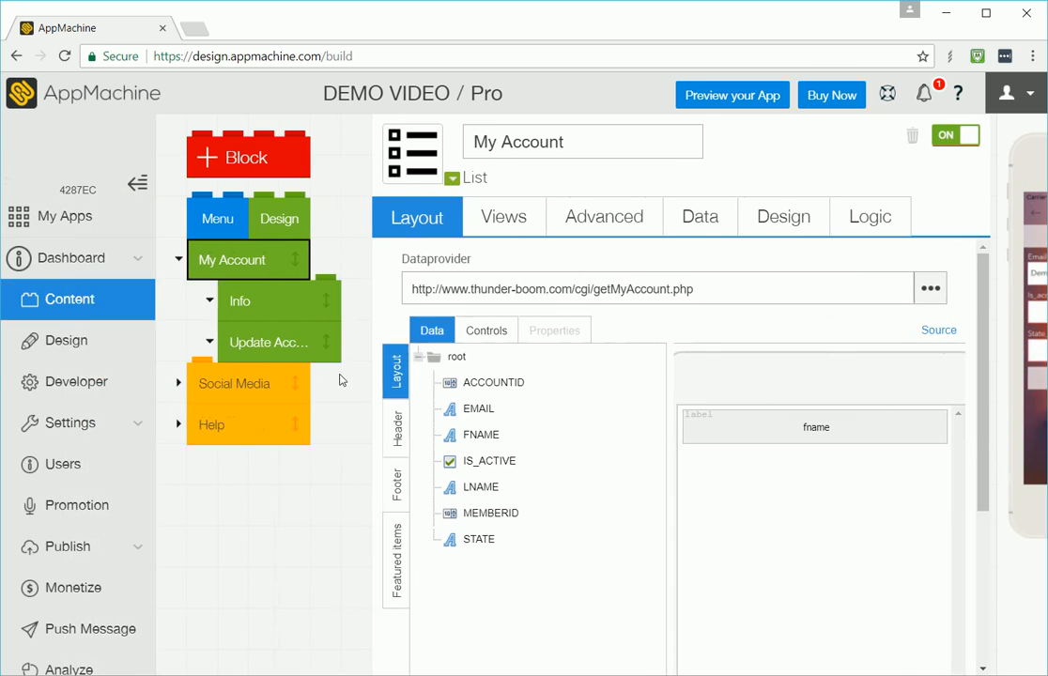
pyautogui.click(282, 358)
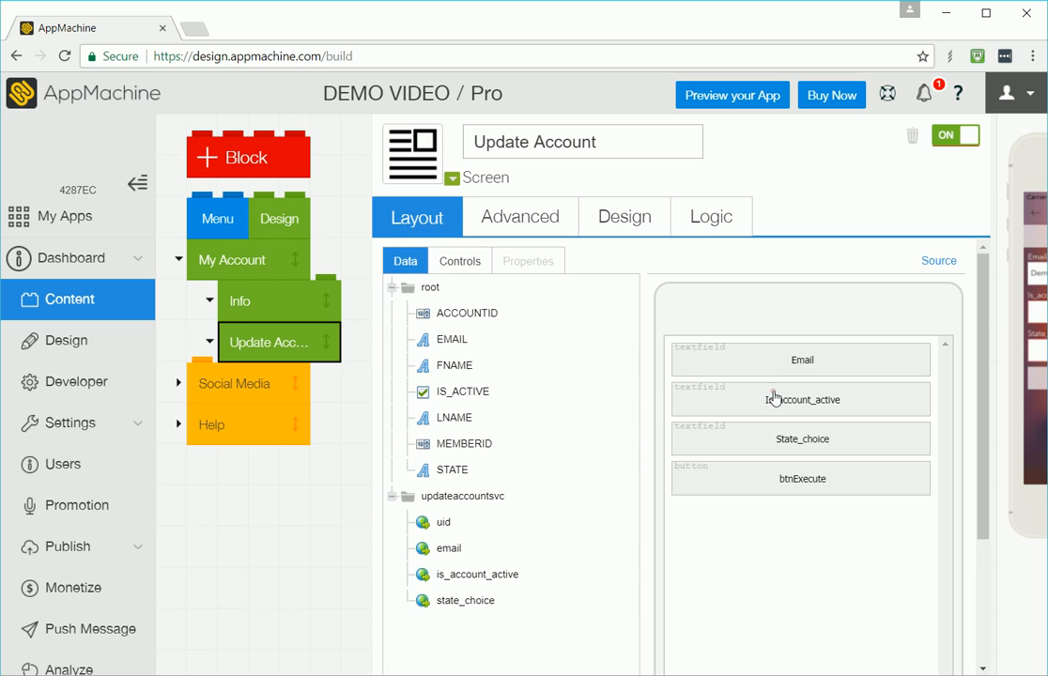
# Step: Inspect the properties of the Is_account_active and State_choice textfields on the Update Account screen
pyautogui.click(772, 397)
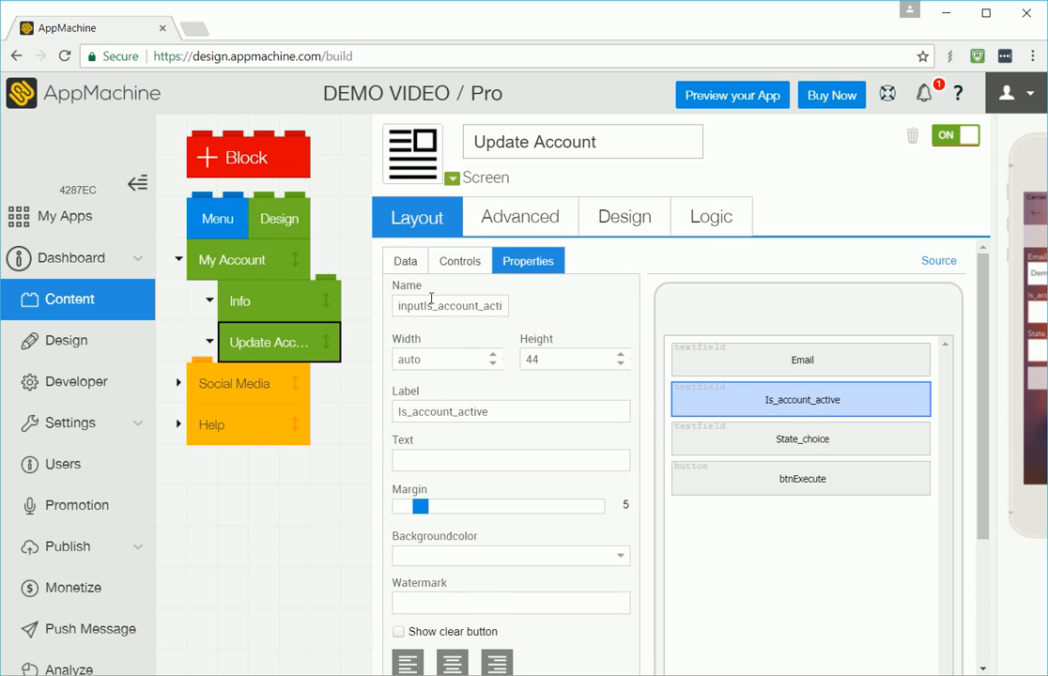
pyautogui.click(405, 265)
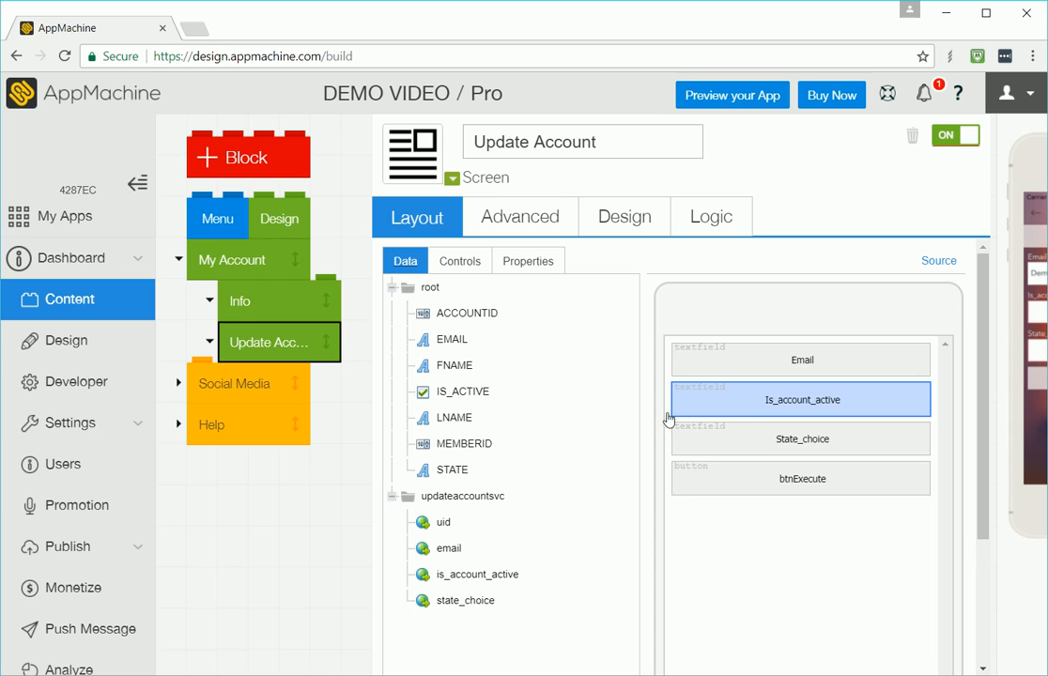
pyautogui.click(744, 400)
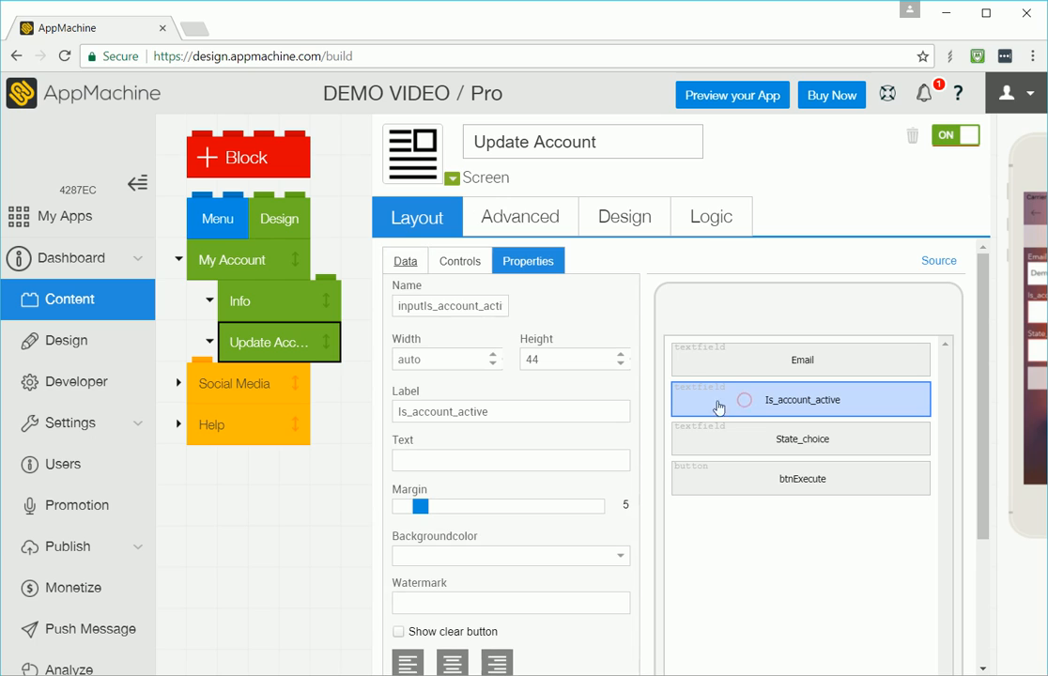
pyautogui.click(765, 444)
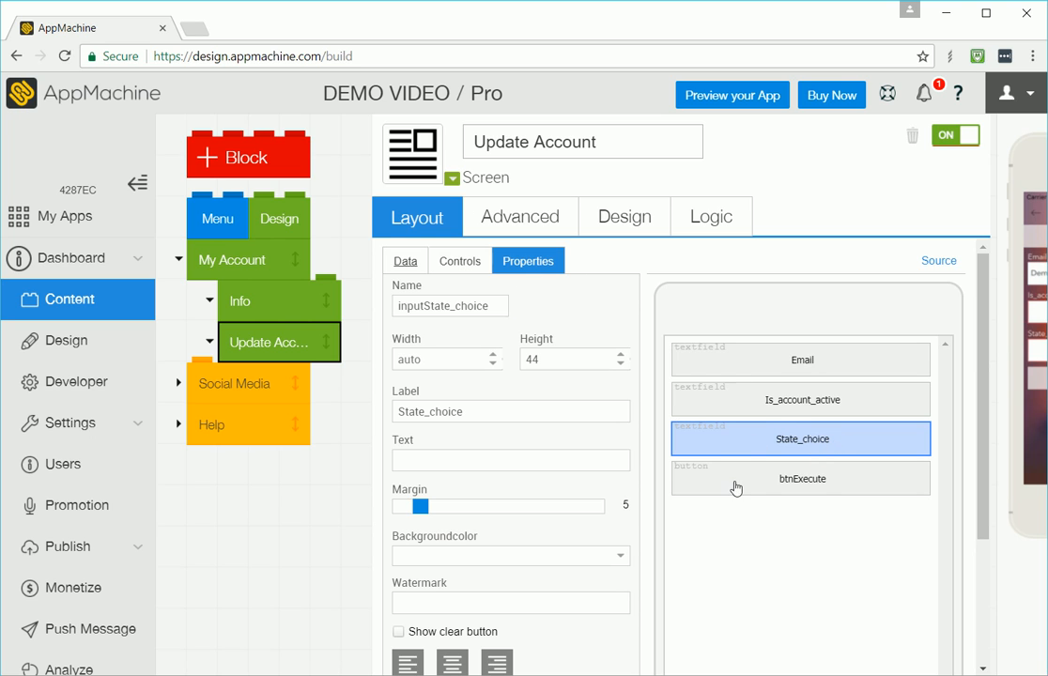
pyautogui.click(763, 399)
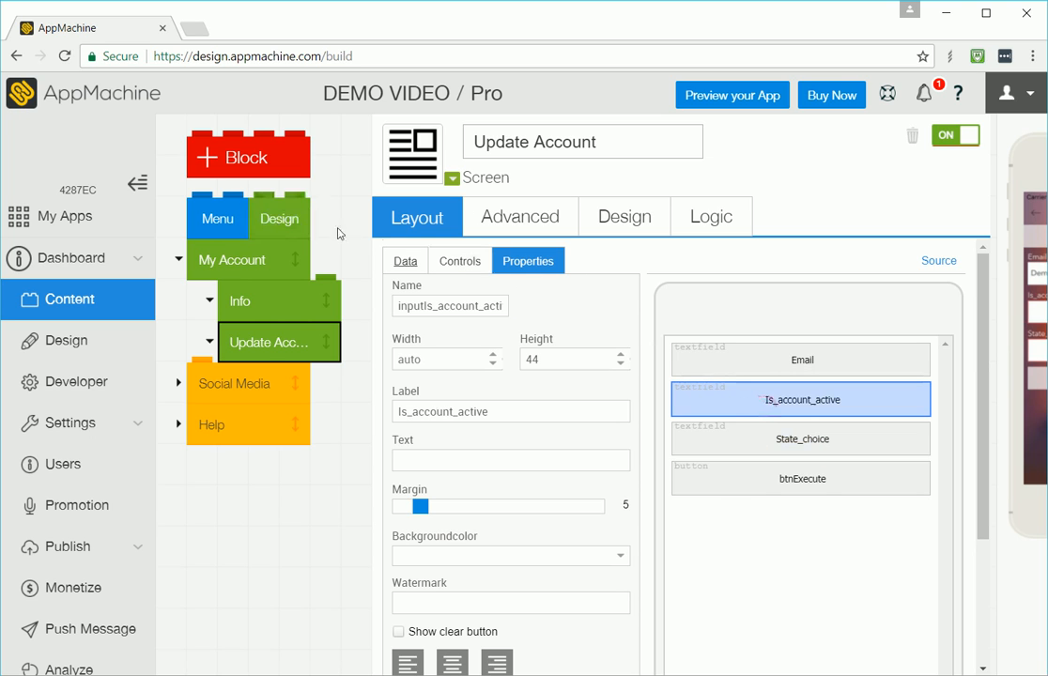
# Step: Add a Switch control below Is_account_active, label it "Is My Account Active?:" and save the screen
pyautogui.click(462, 264)
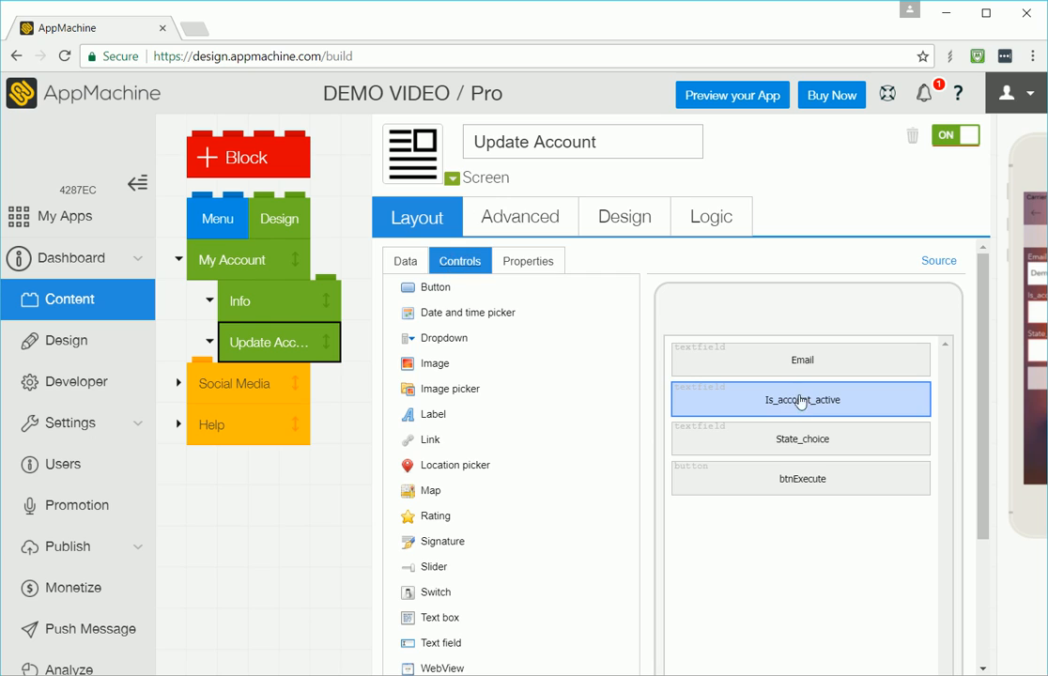
pyautogui.scroll(-1, 483, 436)
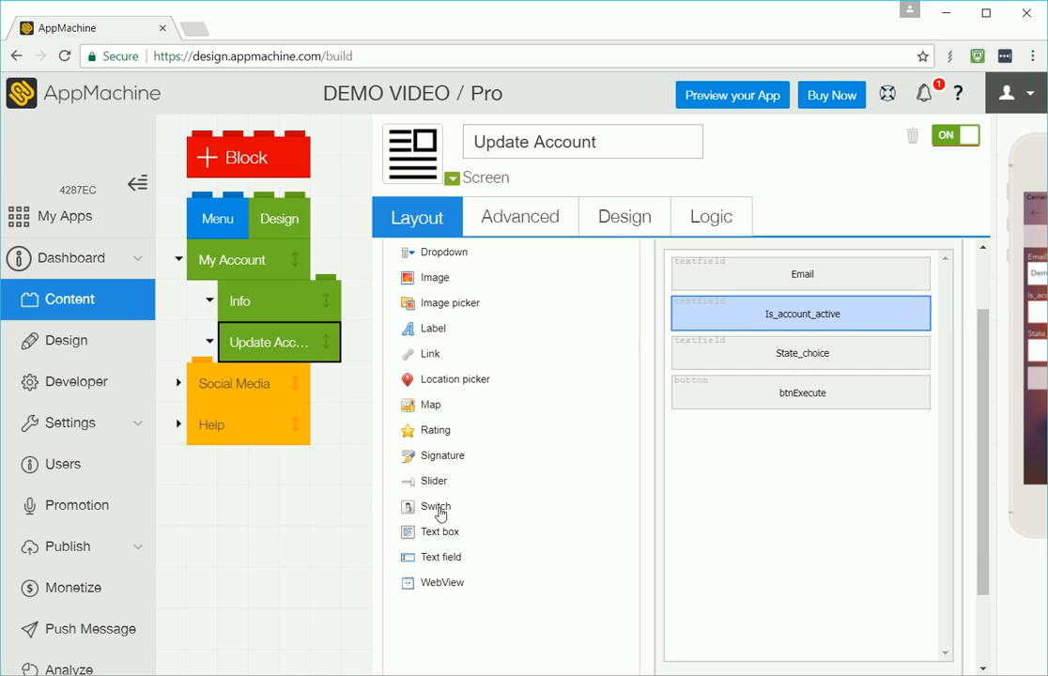
pyautogui.moveTo(439, 509); pyautogui.dragTo(737, 347)
pyautogui.click(735, 365)
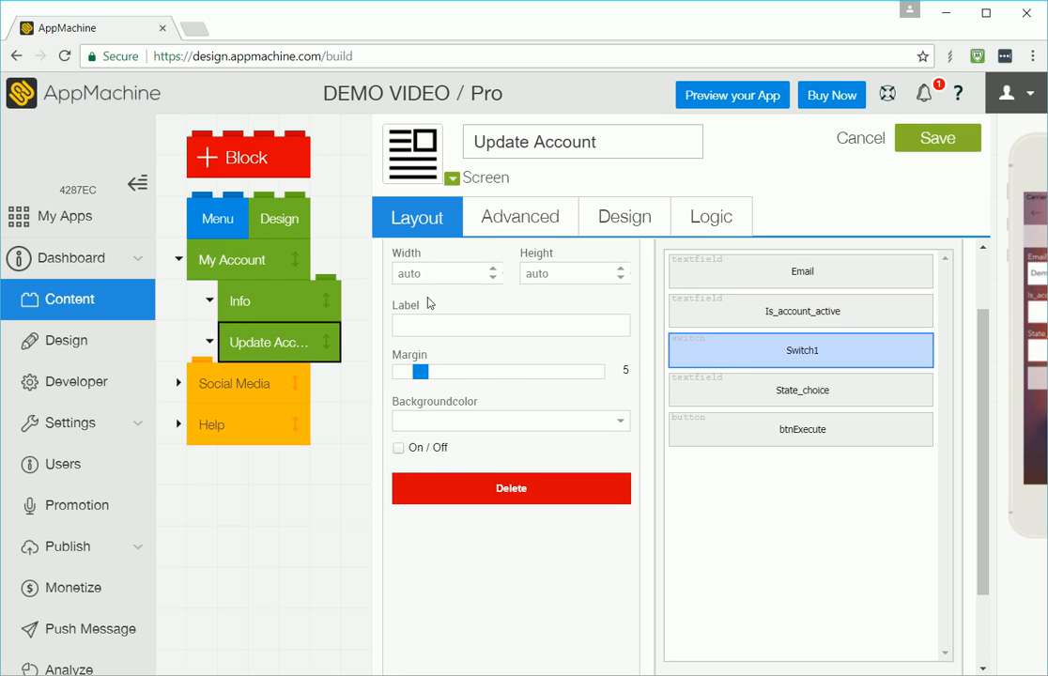
pyautogui.click(435, 326)
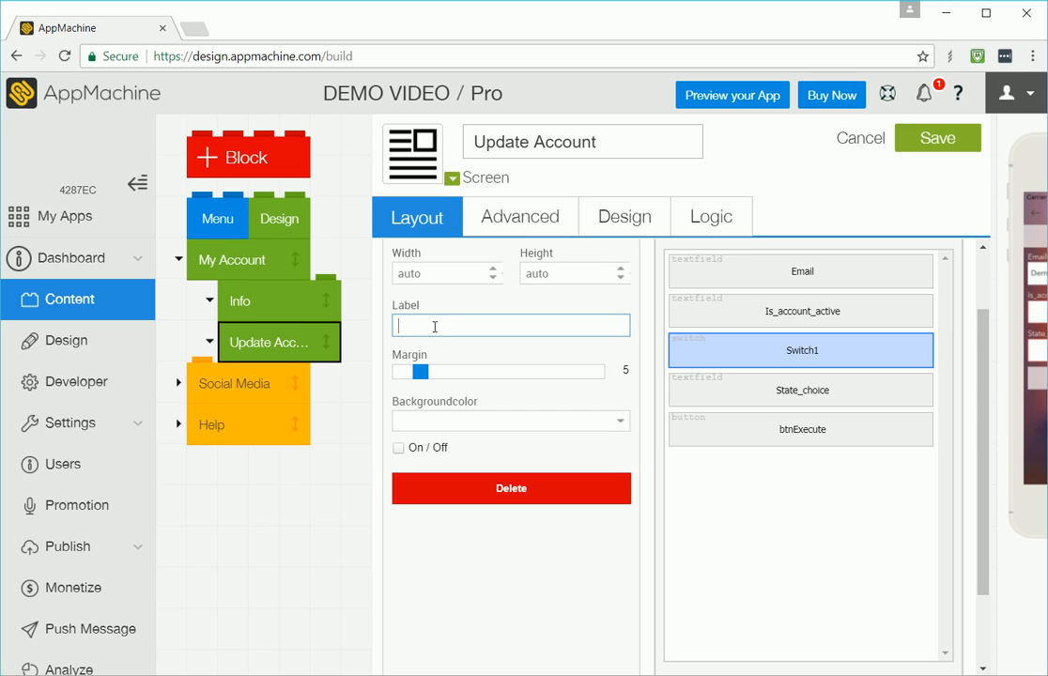
pyautogui.write('Is My Account Active?')
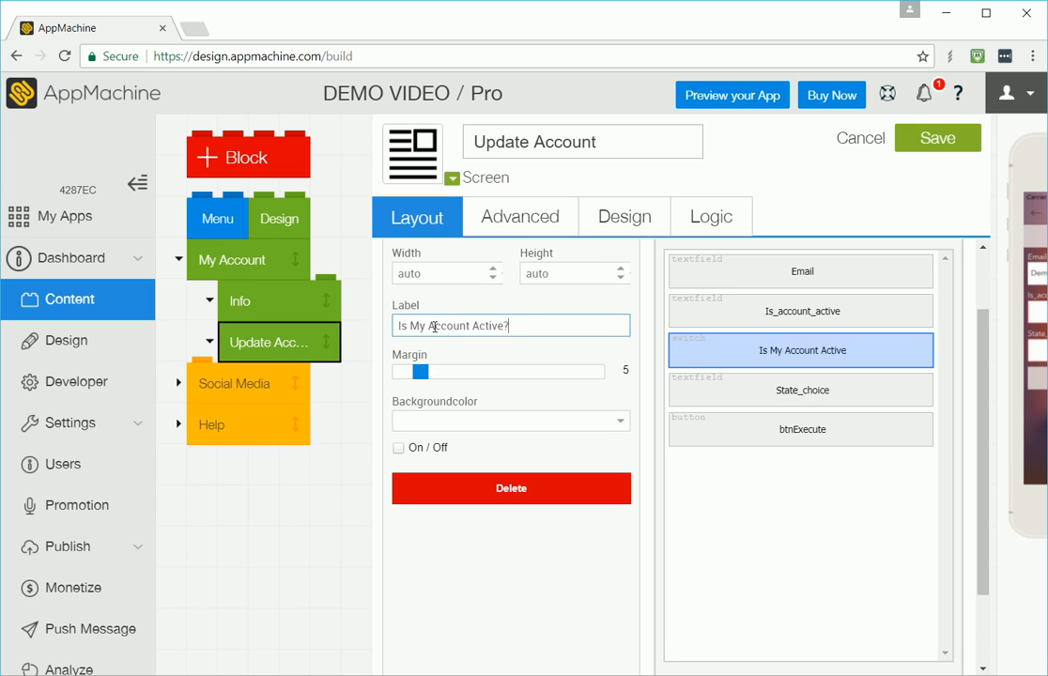
pyautogui.write(':')
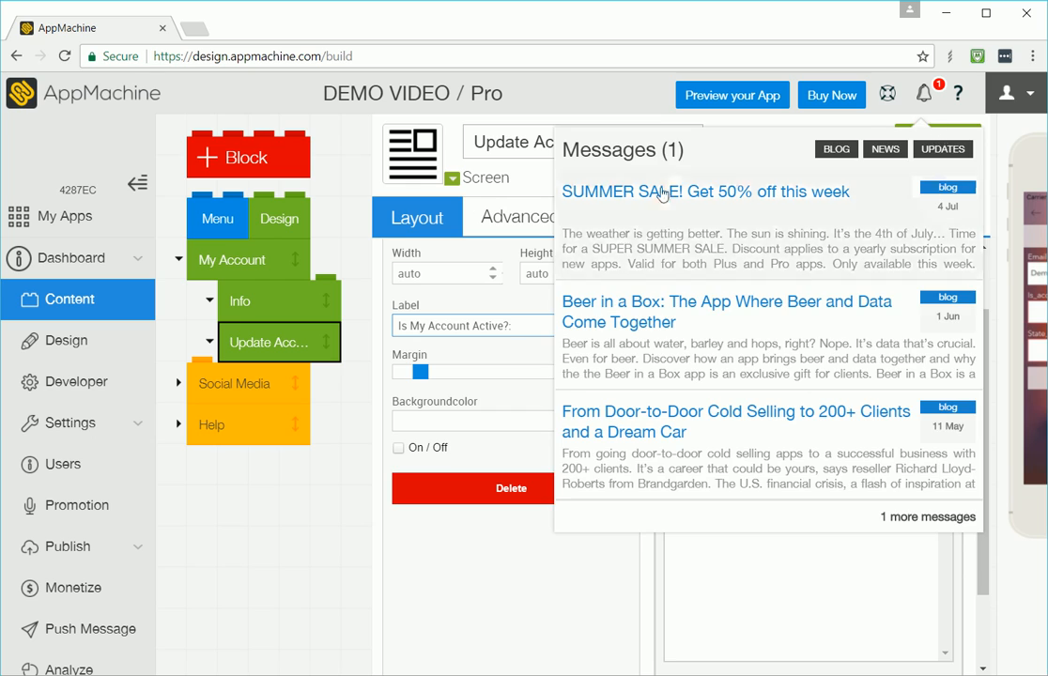
pyautogui.click(948, 152)
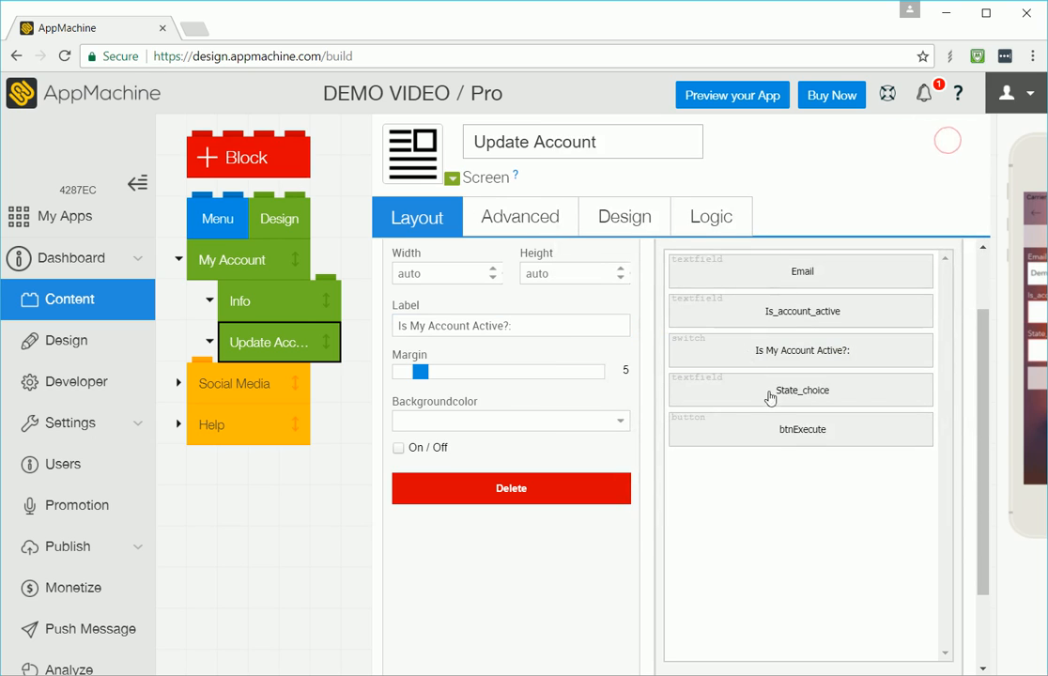
# Step: Bind the switch's value to {data:is_active} in the layout source and save the screen
pyautogui.click(773, 317)
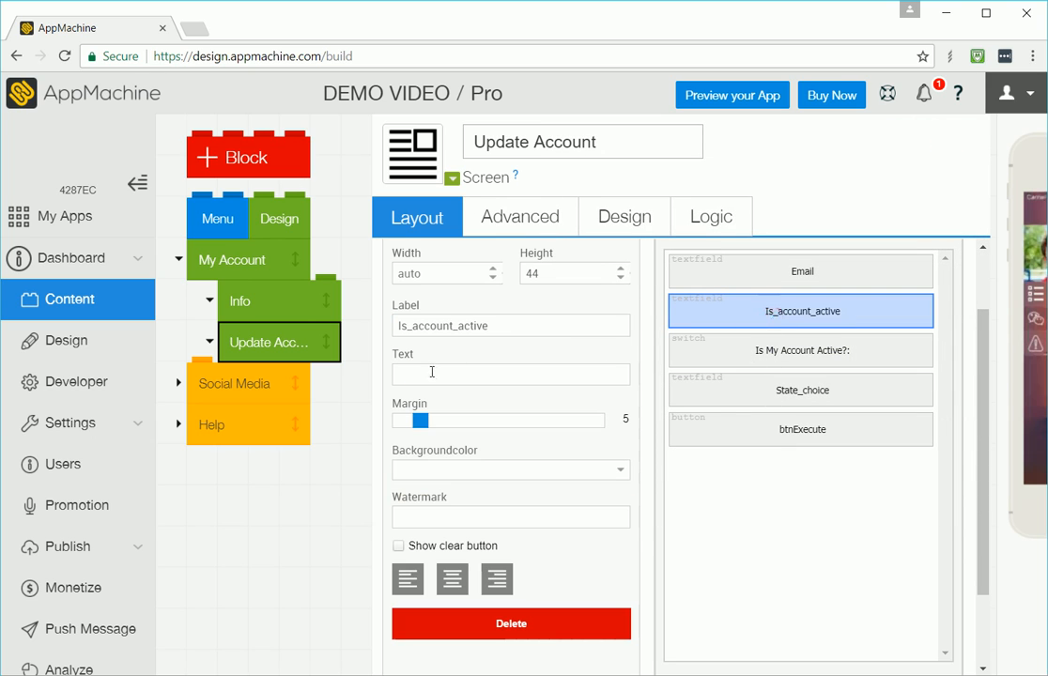
pyautogui.click(732, 281)
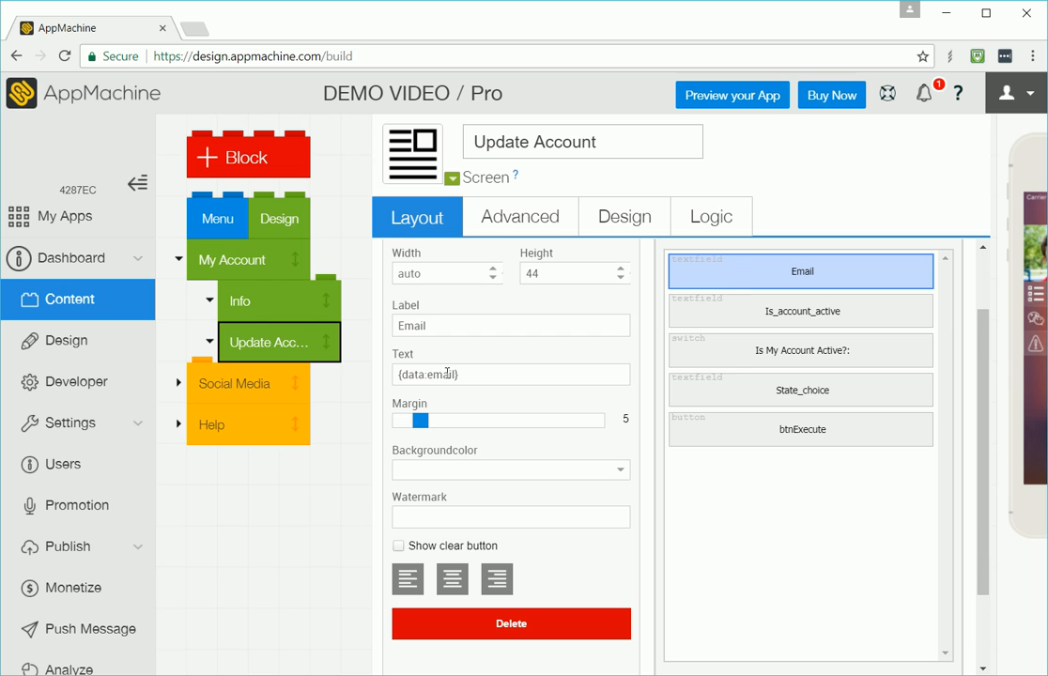
pyautogui.click(728, 354)
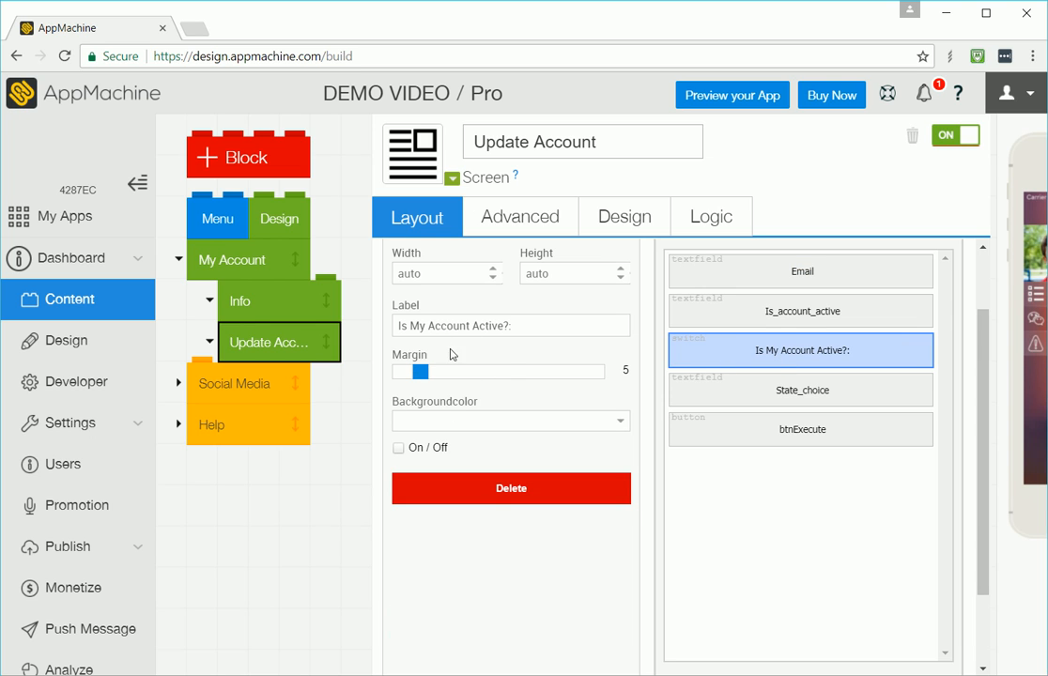
pyautogui.scroll(3, 507, 328)
pyautogui.click(406, 263)
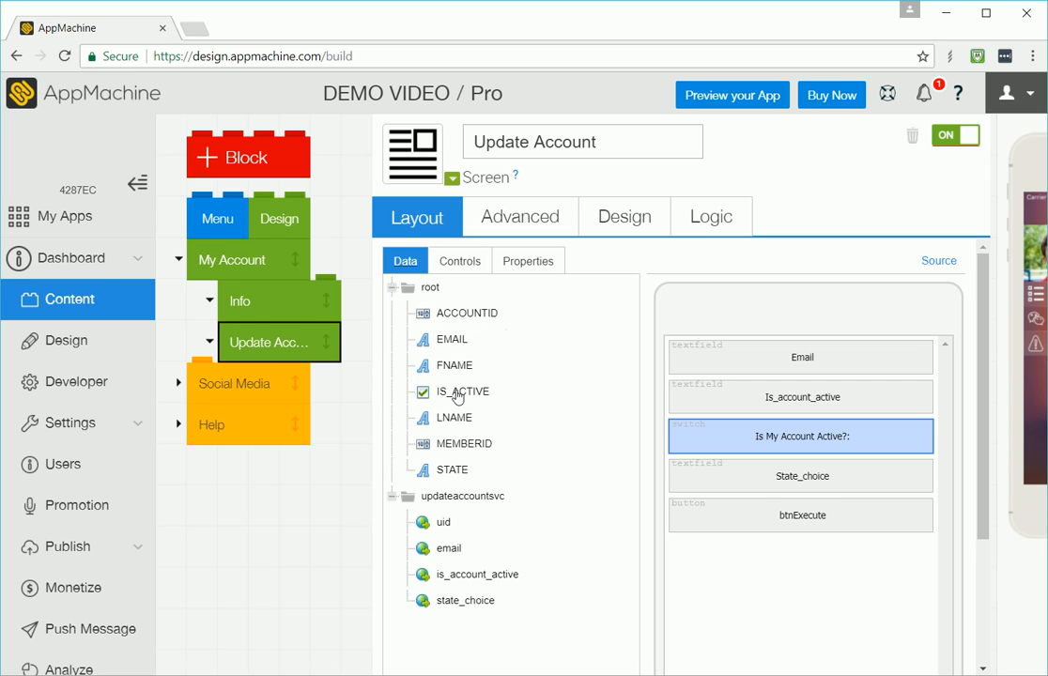
pyautogui.click(937, 264)
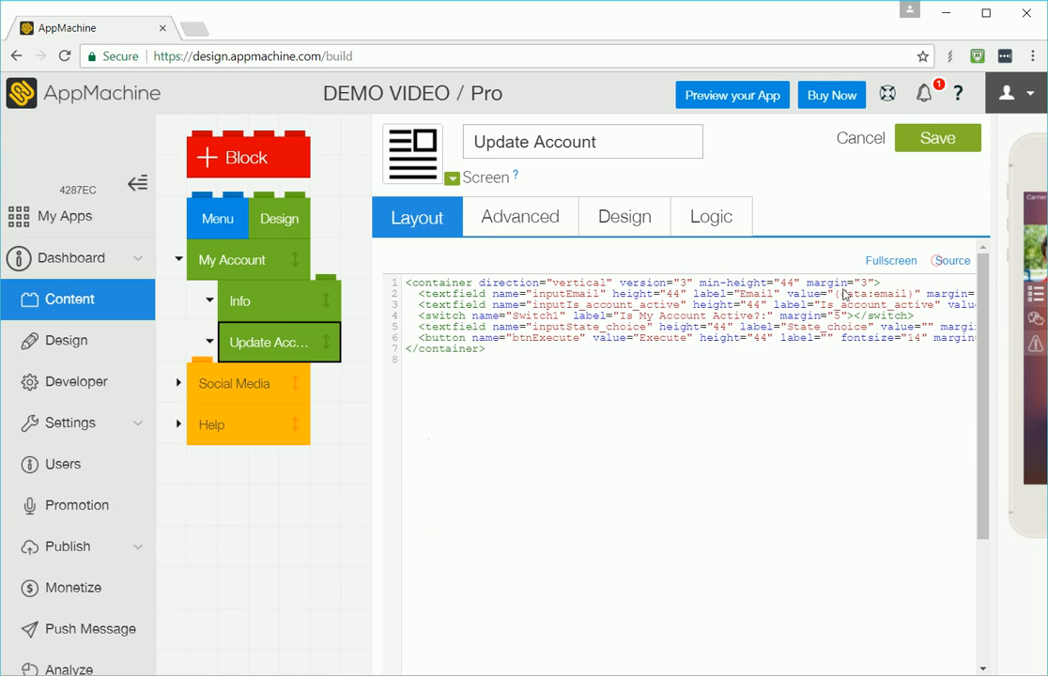
pyautogui.click(472, 318)
pyautogui.write('value="')
pyautogui.write('{data:is_a')
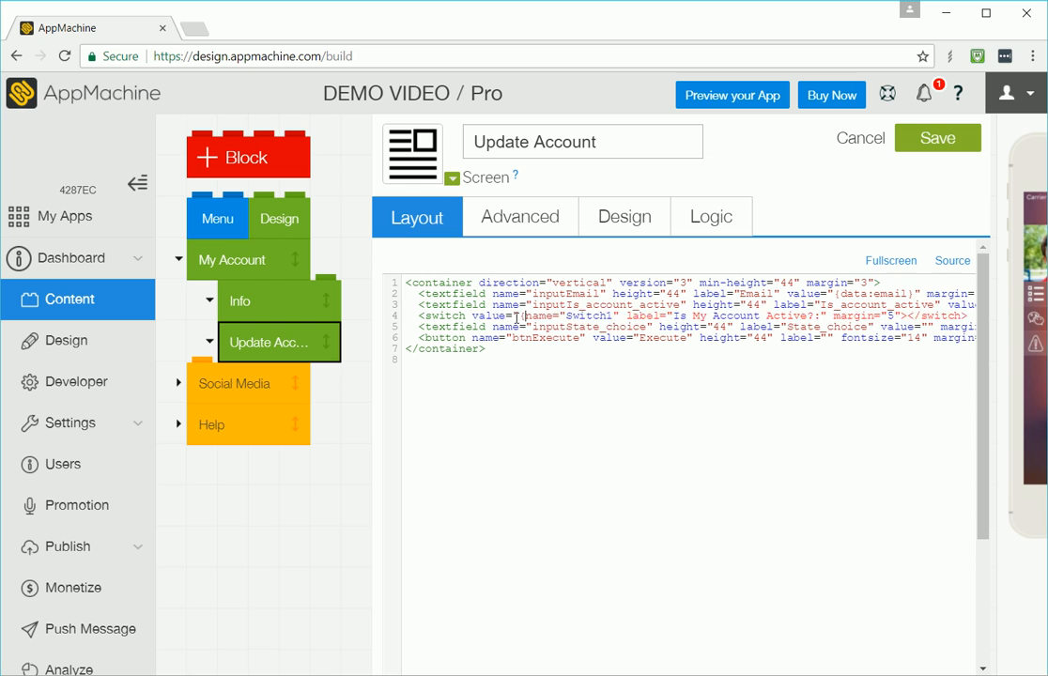
pyautogui.write('ctive}"')
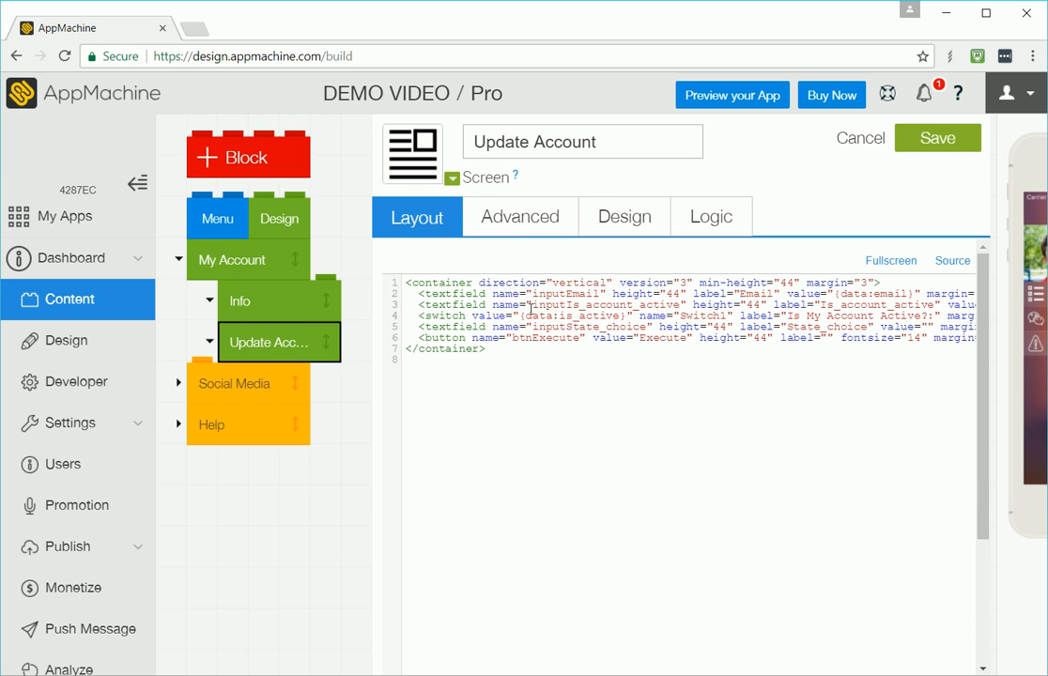
pyautogui.click(924, 140)
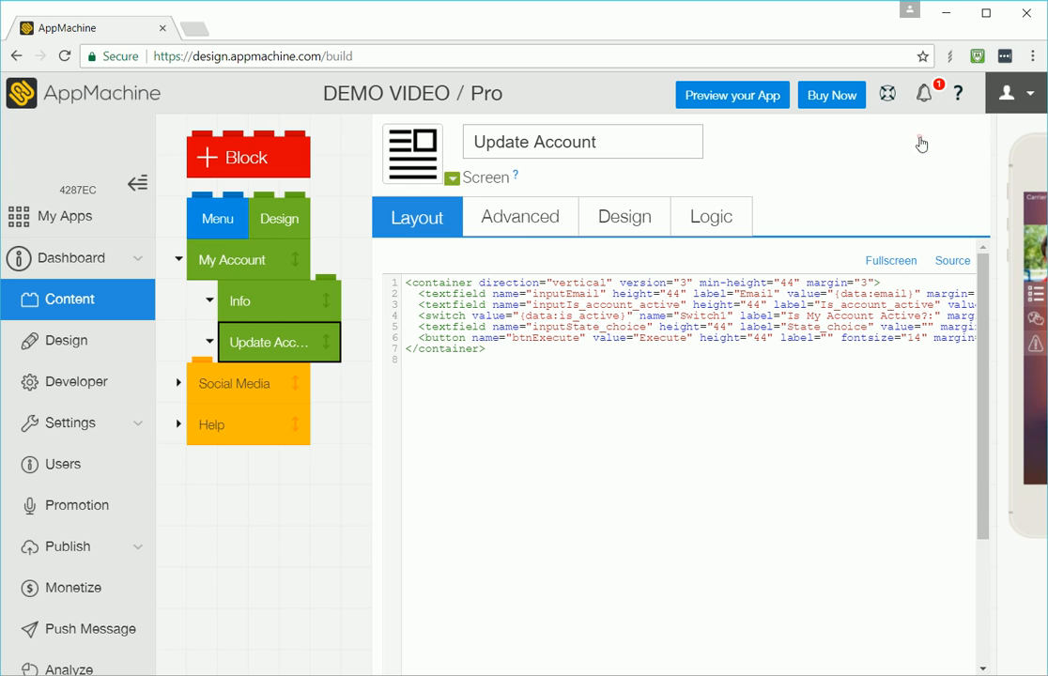
pyautogui.click(950, 259)
# Step: Preview the Update Account tab in the phone simulator and check the IS_ACTIVE value in My Account's data
pyautogui.click(1007, 132)
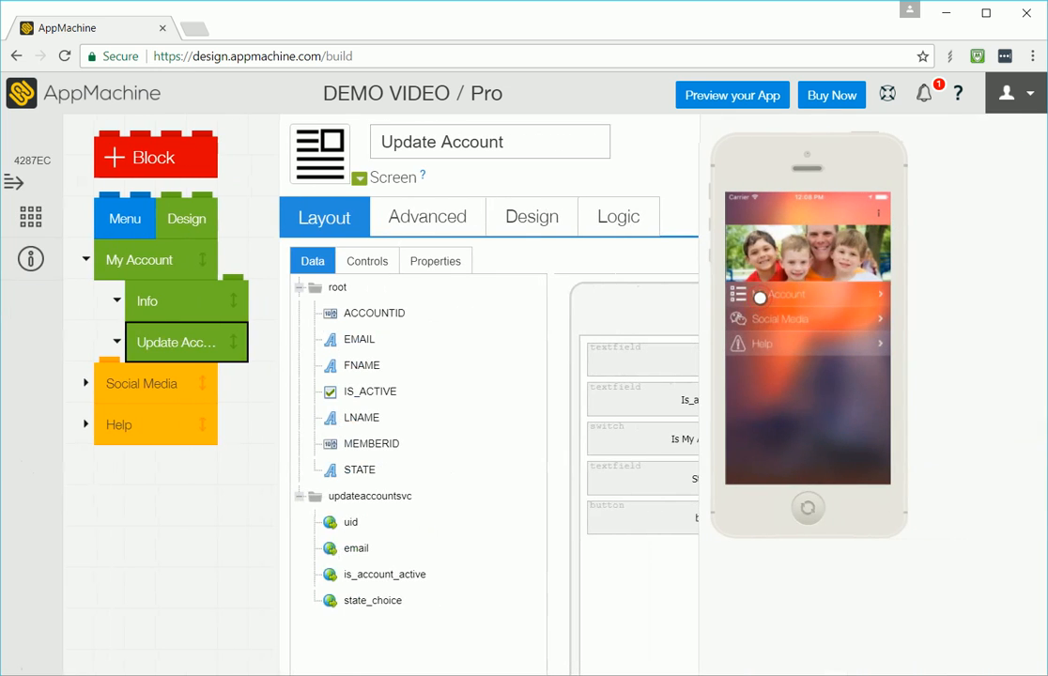
pyautogui.click(798, 296)
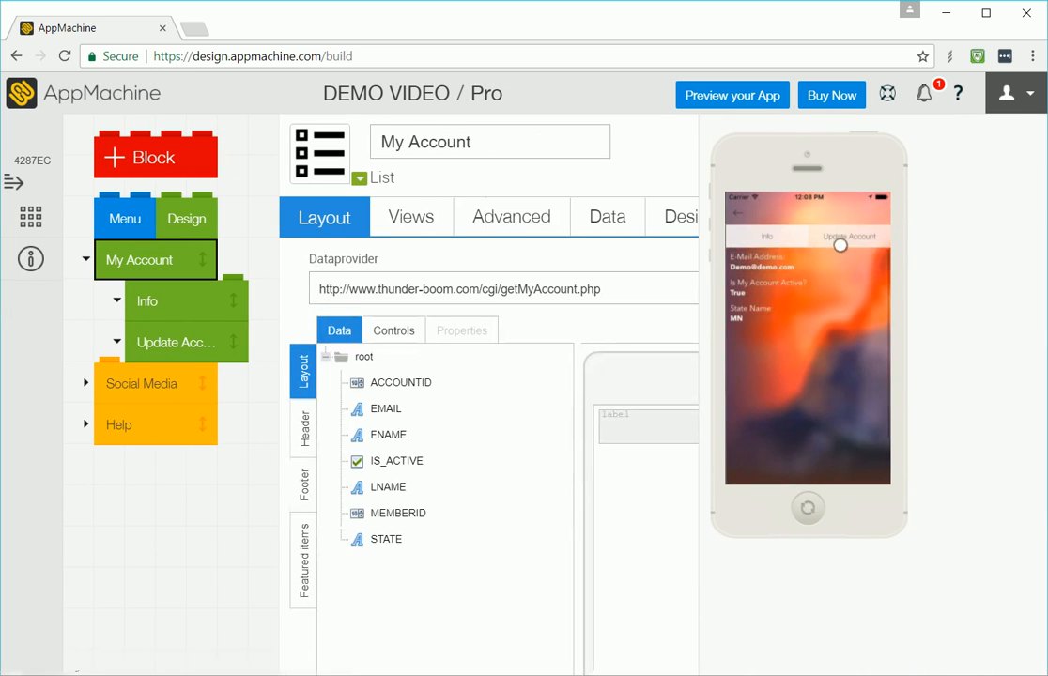
pyautogui.click(842, 235)
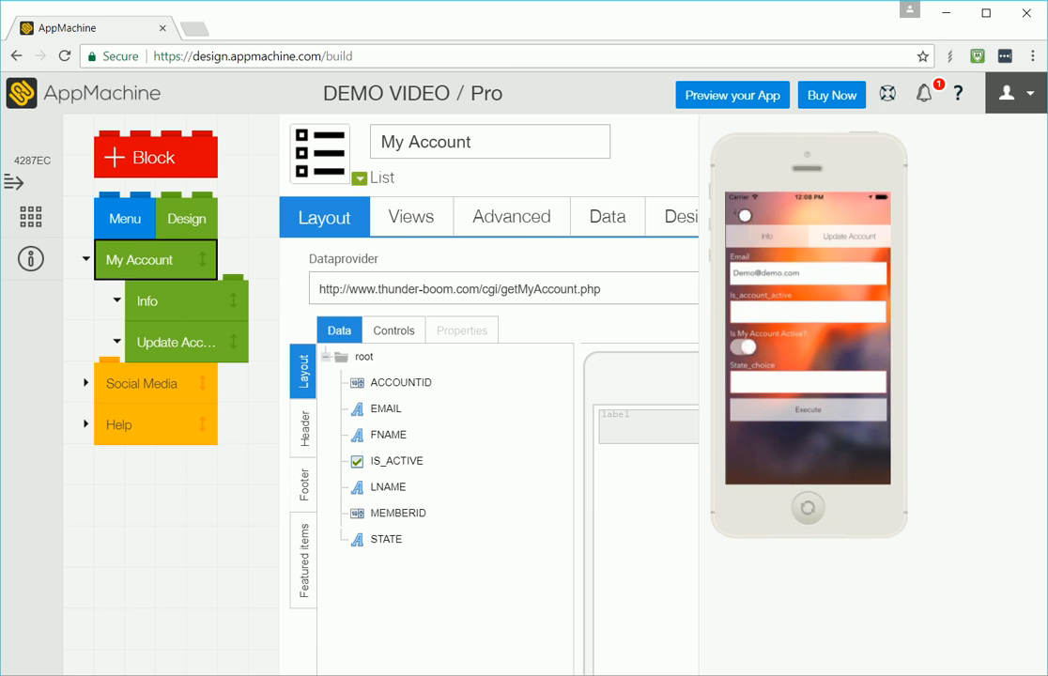
pyautogui.click(735, 216)
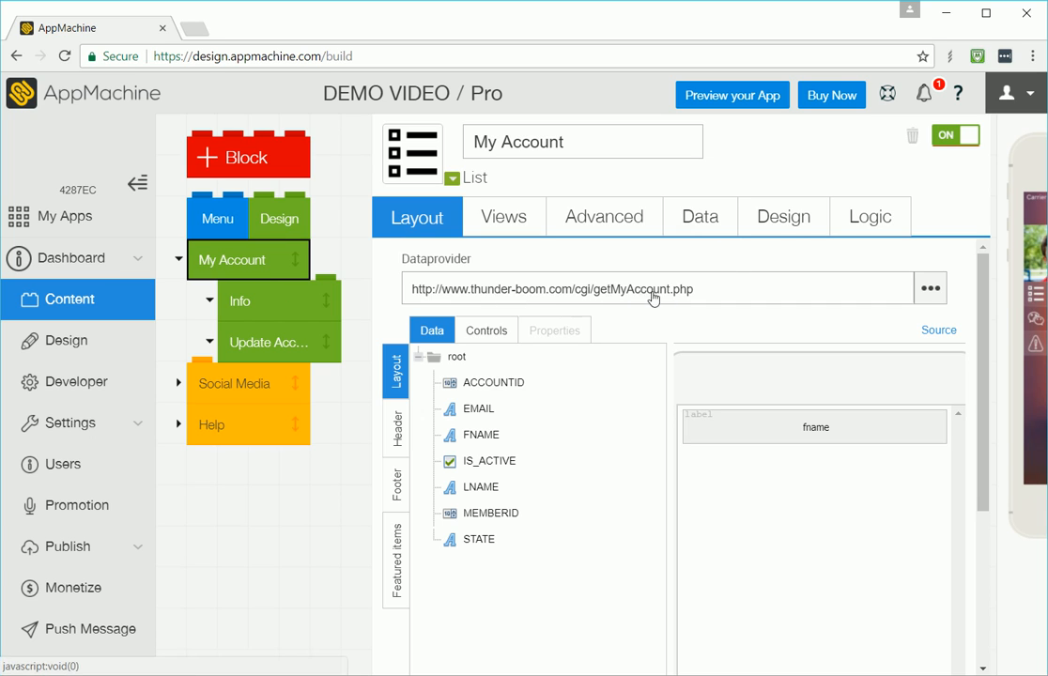
pyautogui.click(687, 225)
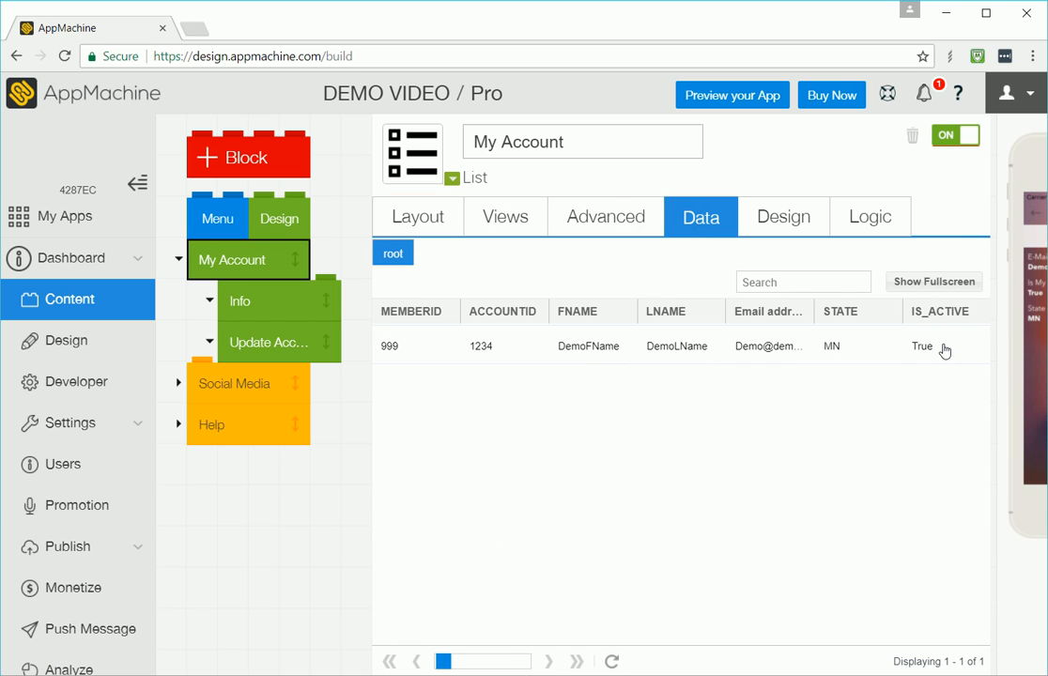
# Step: In the Update Account source, move the binding Dataprovider46.is_account_active onto the switch and delete the Is_account_active textfield line
pyautogui.click(282, 342)
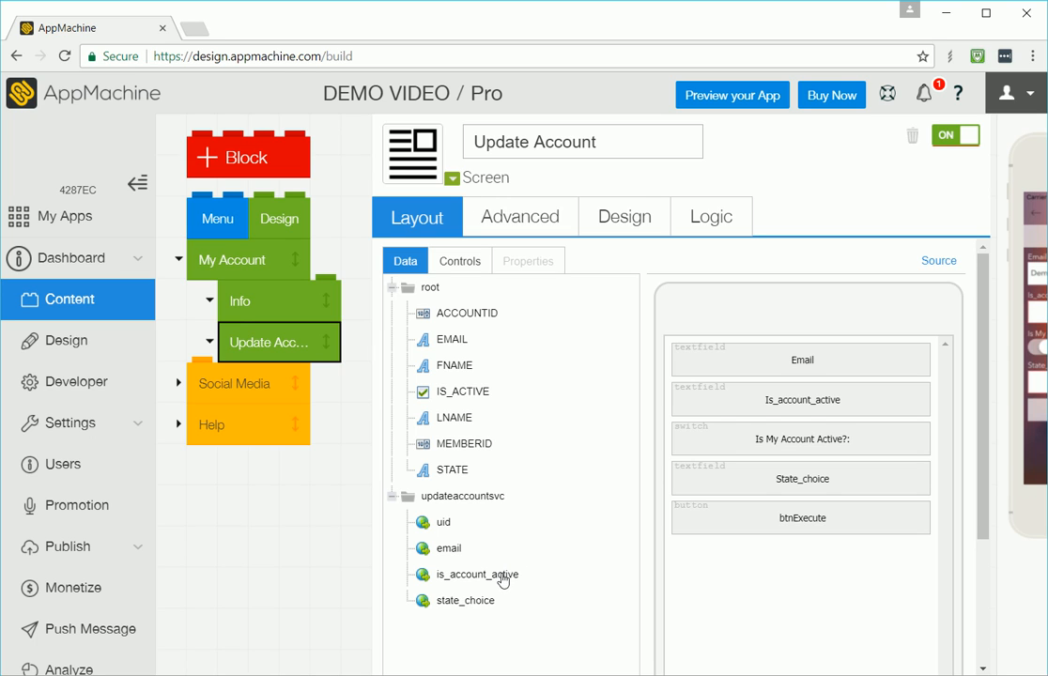
pyautogui.click(814, 455)
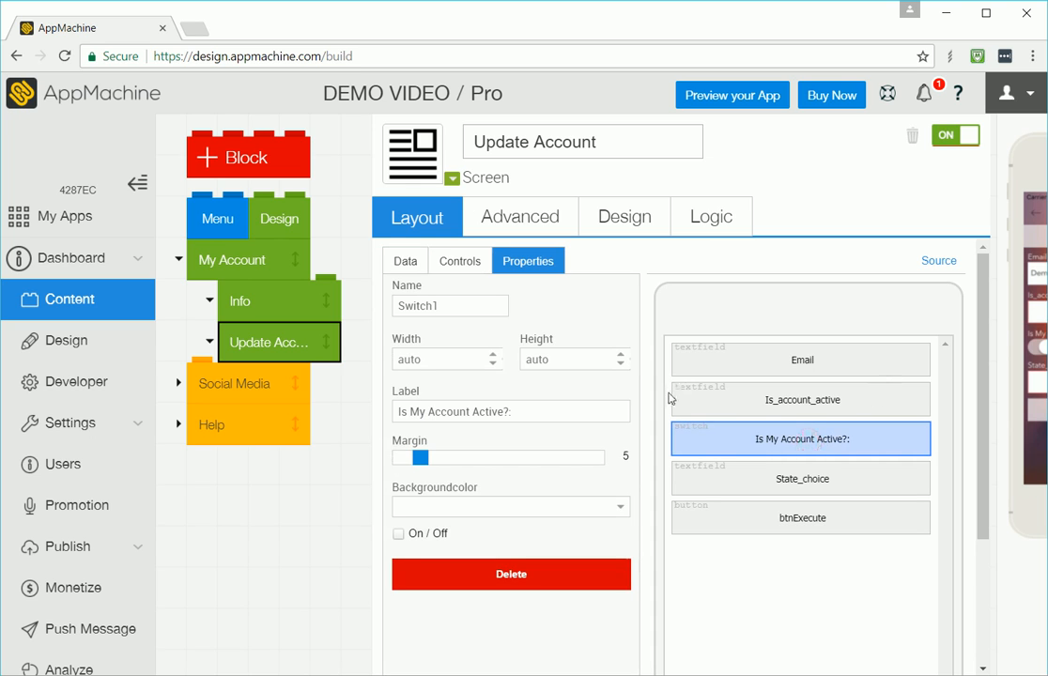
pyautogui.click(941, 263)
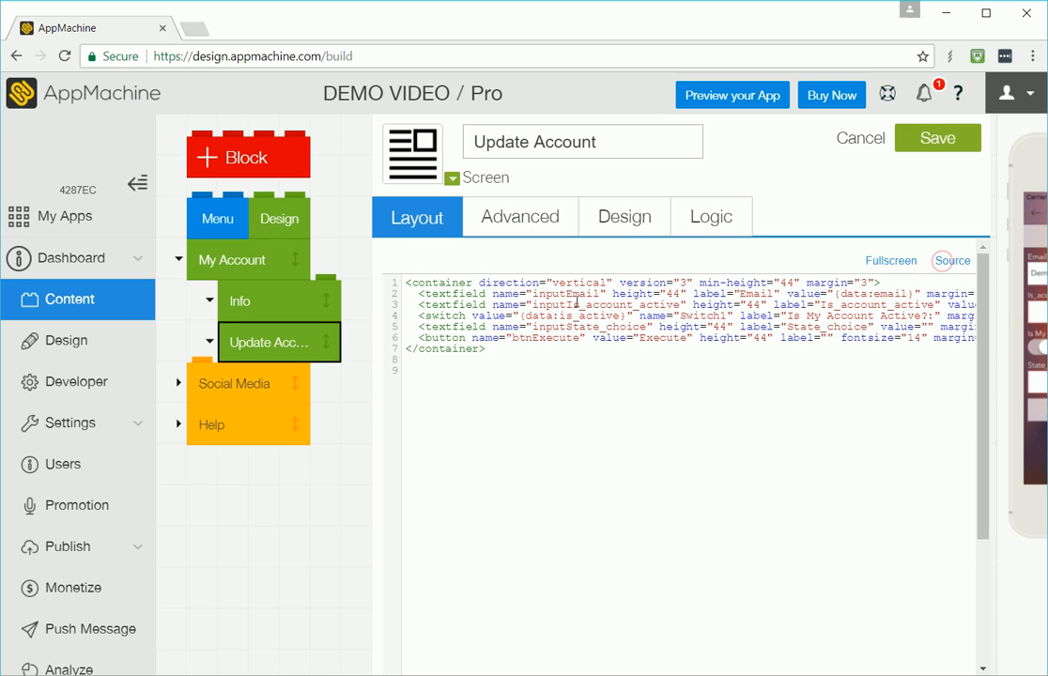
pyautogui.click(481, 304)
pyautogui.press('End')
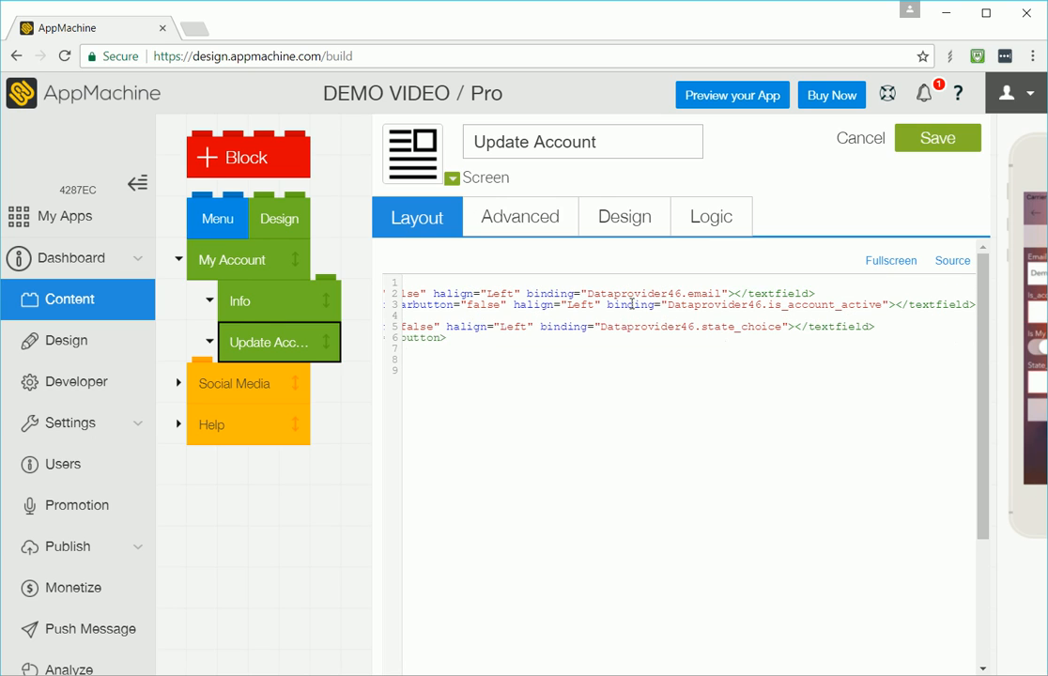
pyautogui.moveTo(610, 305); pyautogui.dragTo(887, 307)
pyautogui.hotkey('ctrl', 'c')
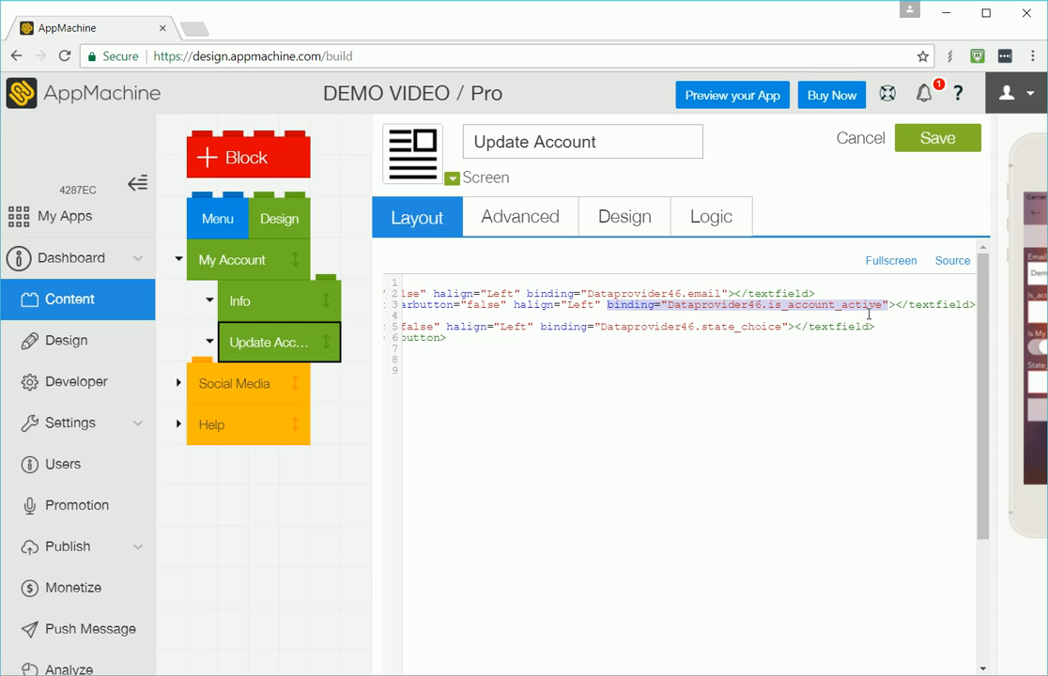
pyautogui.press('Home')
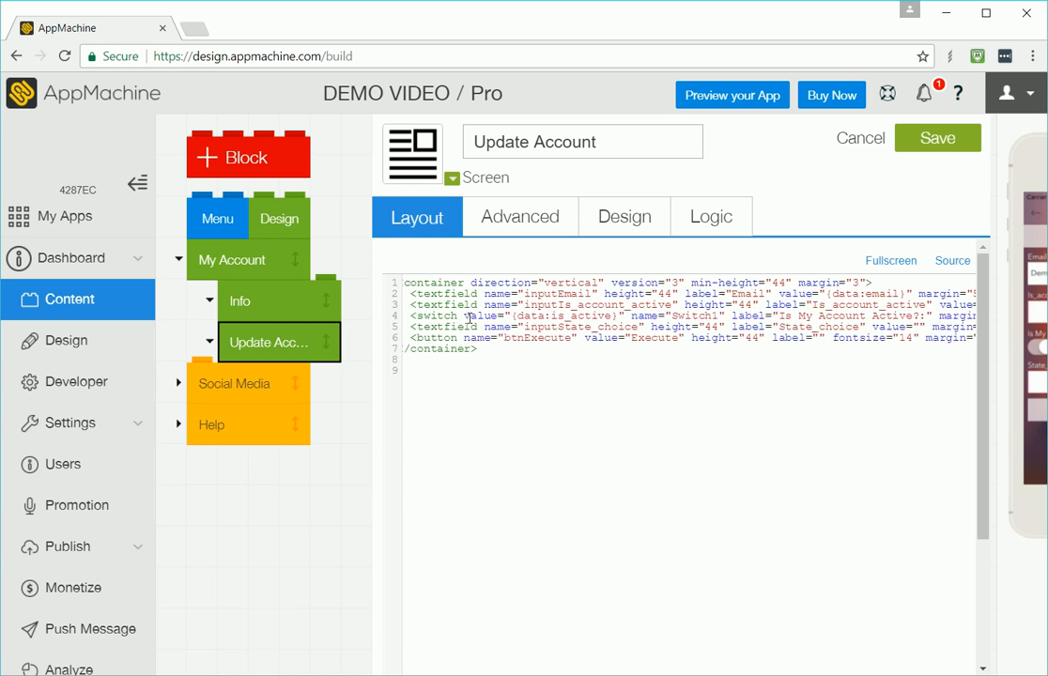
pyautogui.click(464, 315)
pyautogui.hotkey('ctrl', 'v')
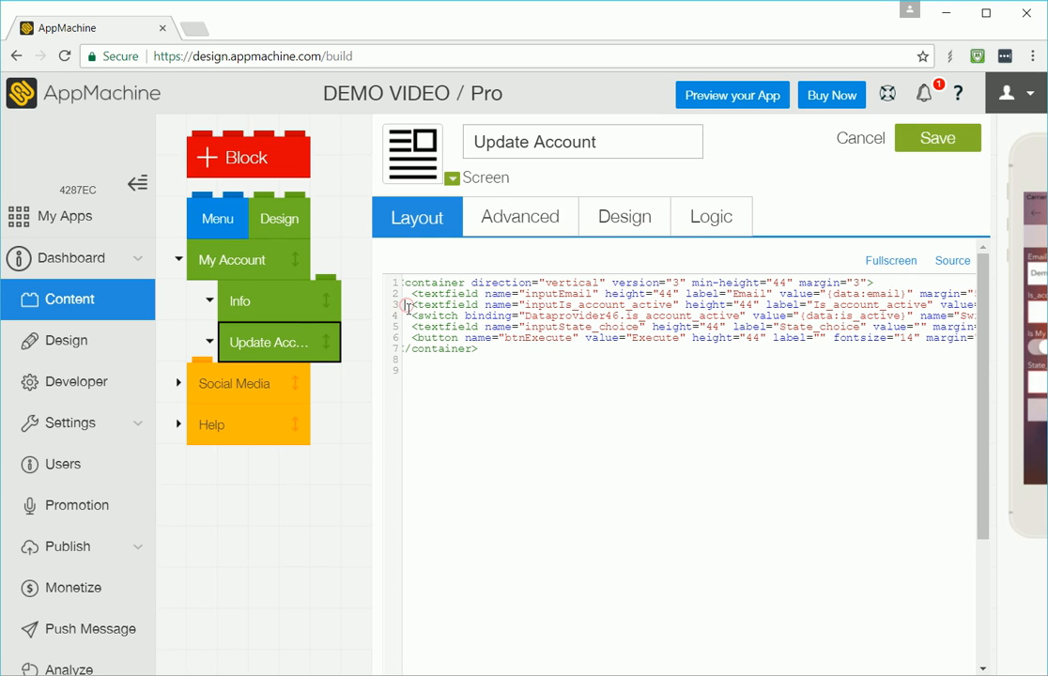
pyautogui.moveTo(407, 305); pyautogui.dragTo(409, 316)
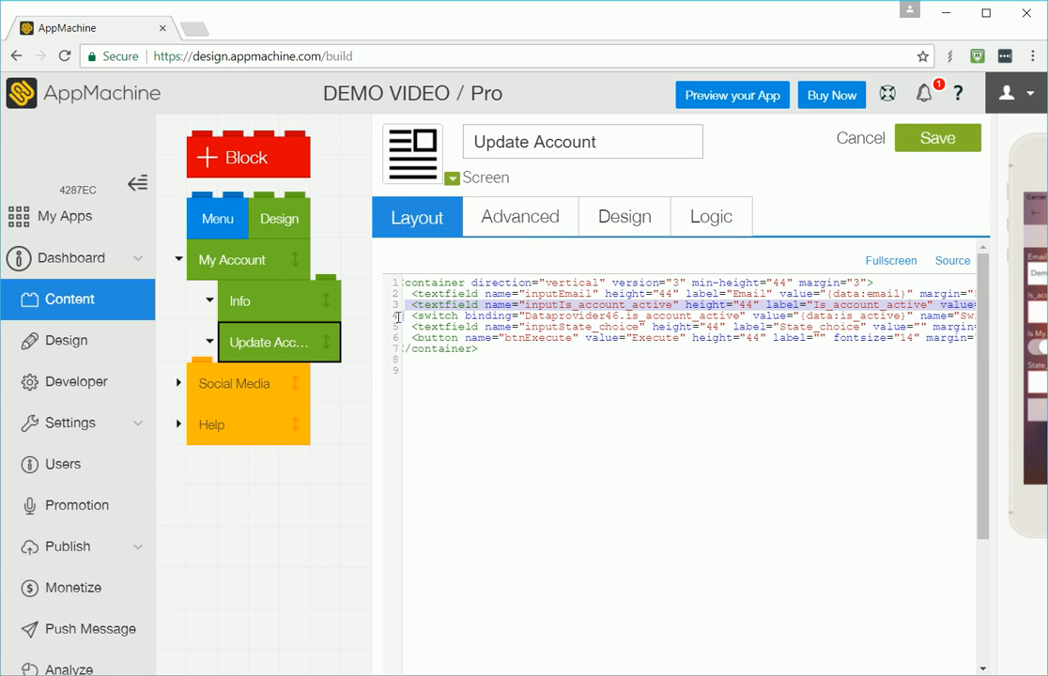
pyautogui.press('Delete')
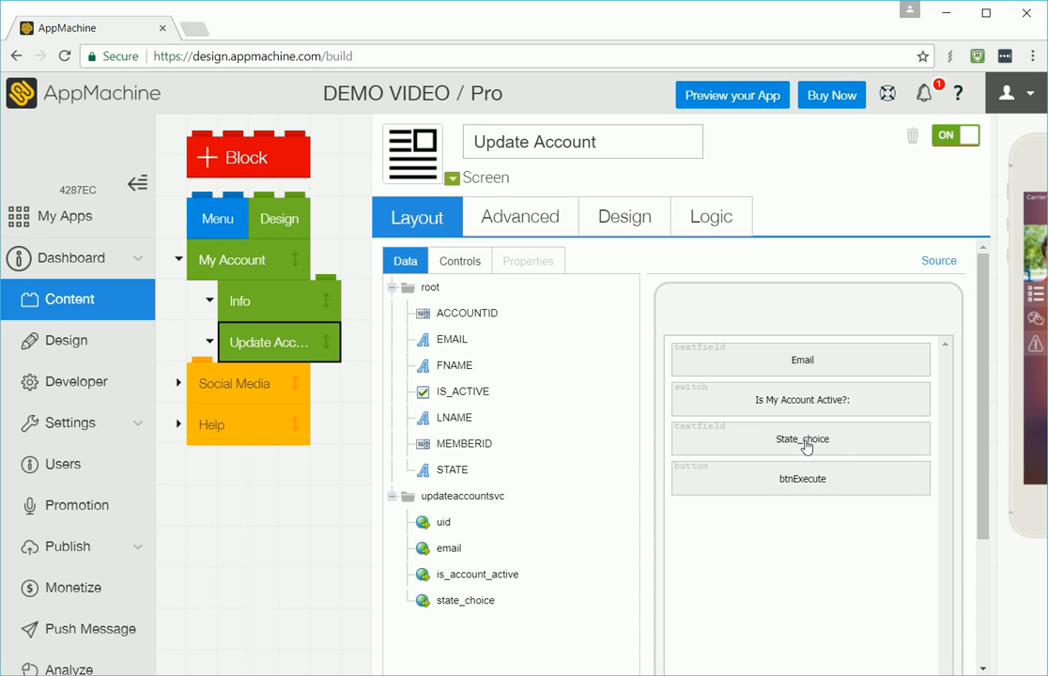
# Step: Add a Dropdown control above the State_choice textfield and label it "State Choices:"
pyautogui.click(453, 268)
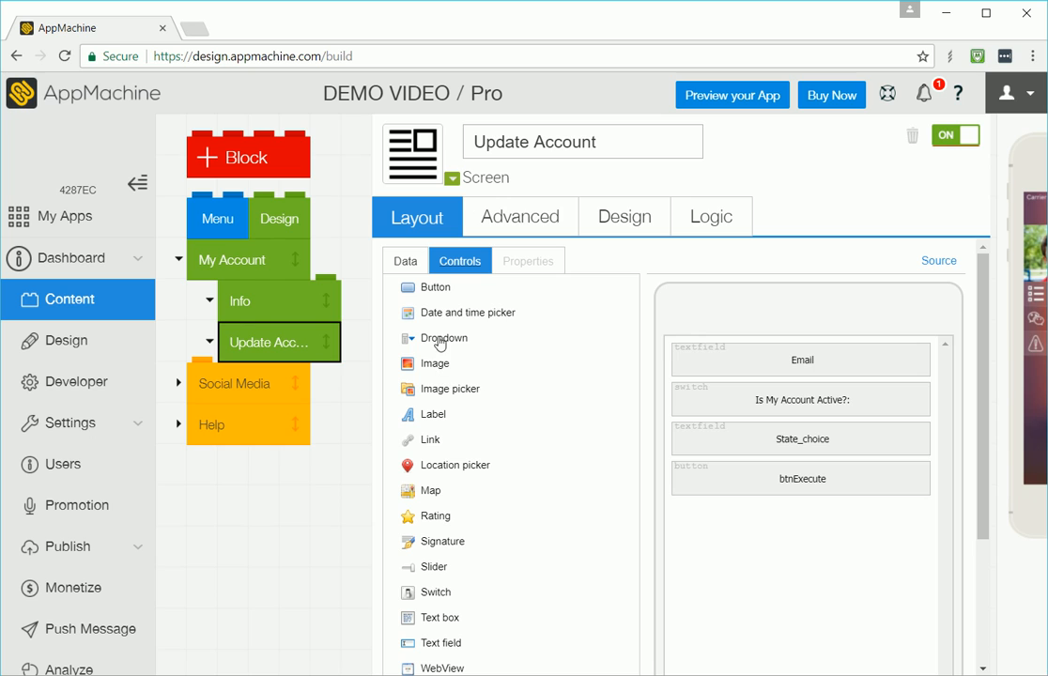
pyautogui.moveTo(440, 344); pyautogui.dragTo(746, 434)
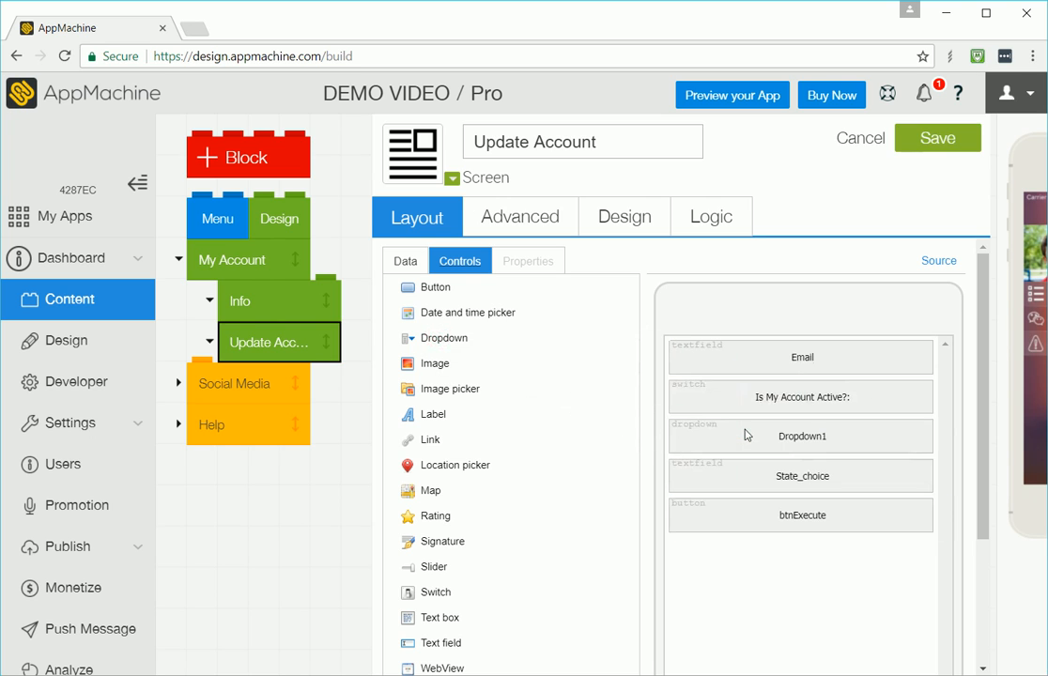
pyautogui.click(763, 437)
pyautogui.click(480, 409)
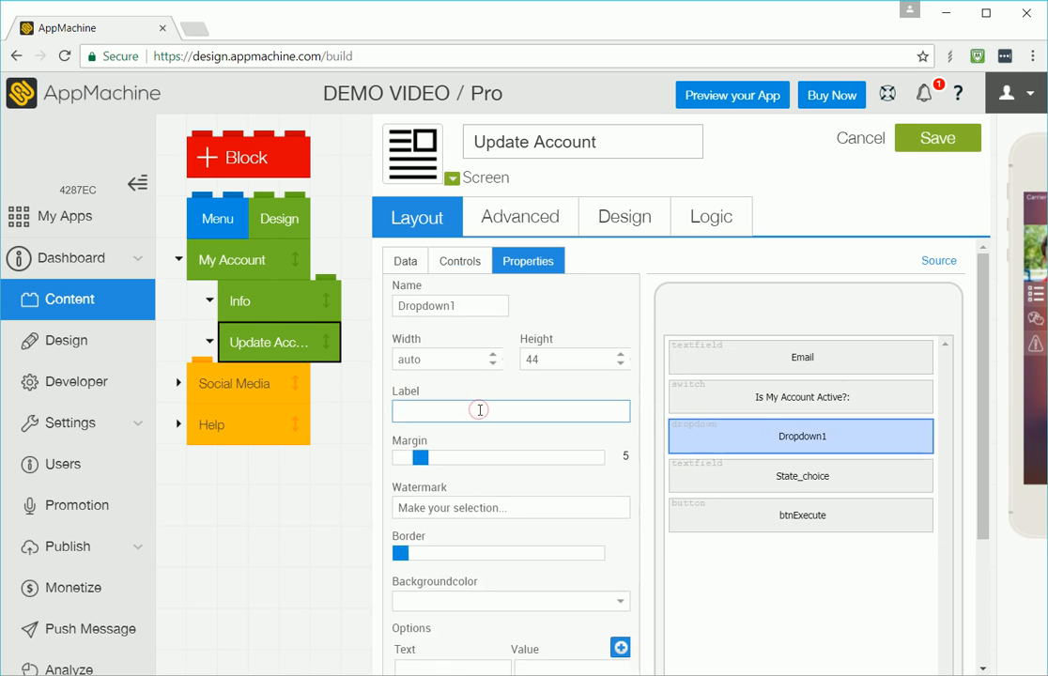
pyautogui.write('State Choice')
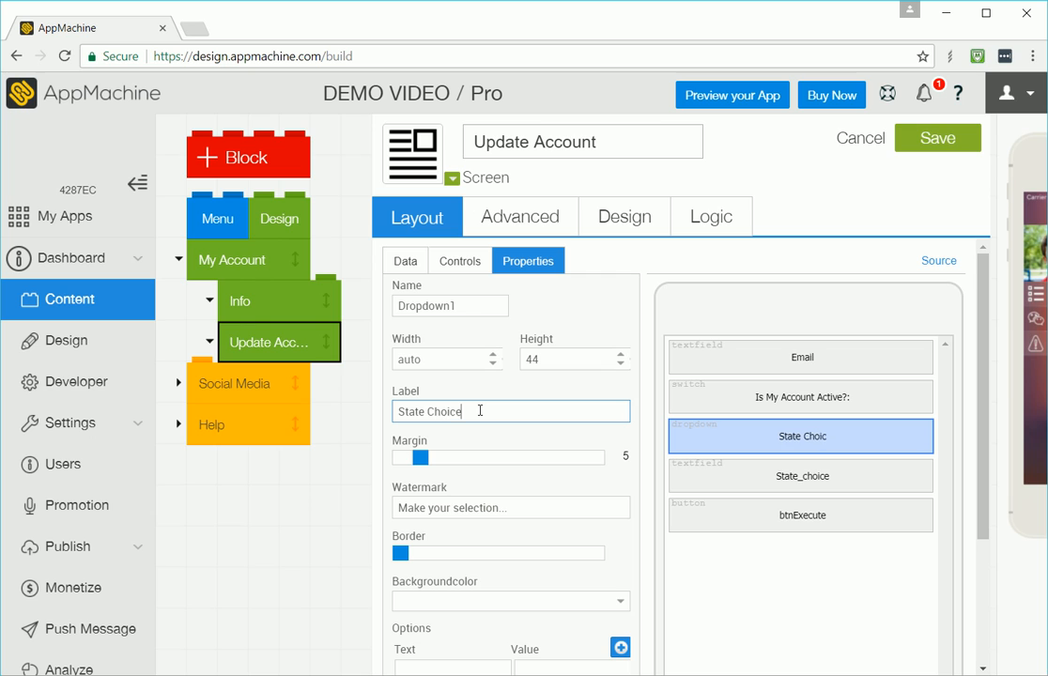
pyautogui.write('s:')
# Step: Add four dropdown options Colorado/CO, Arizona/AZ, Minnesota/MN and Texas/TX, then save the screen
pyautogui.scroll(-1, 535, 502)
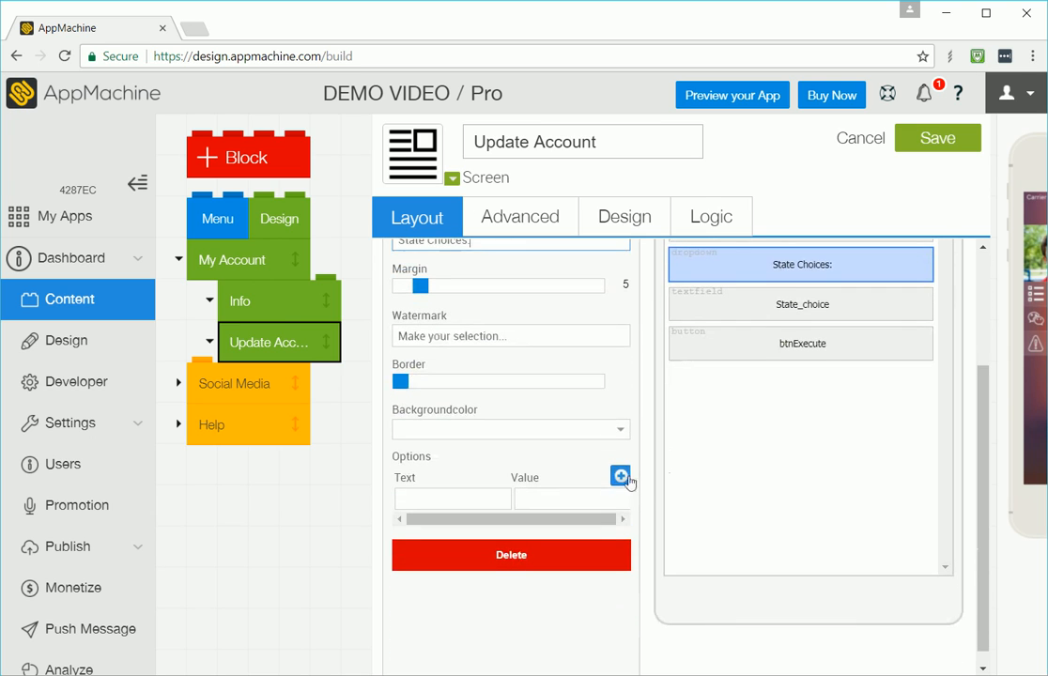
pyautogui.click(621, 476)
pyautogui.click(620, 476)
pyautogui.click(621, 476)
pyautogui.click(495, 493)
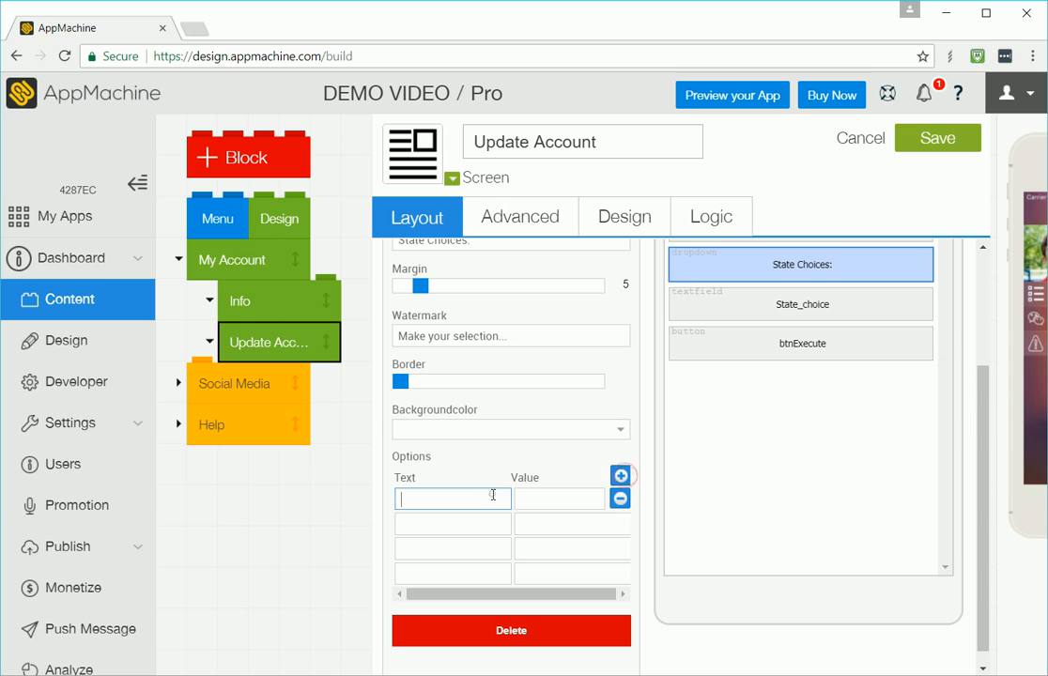
pyautogui.write('Colorado')
pyautogui.press('Tab')
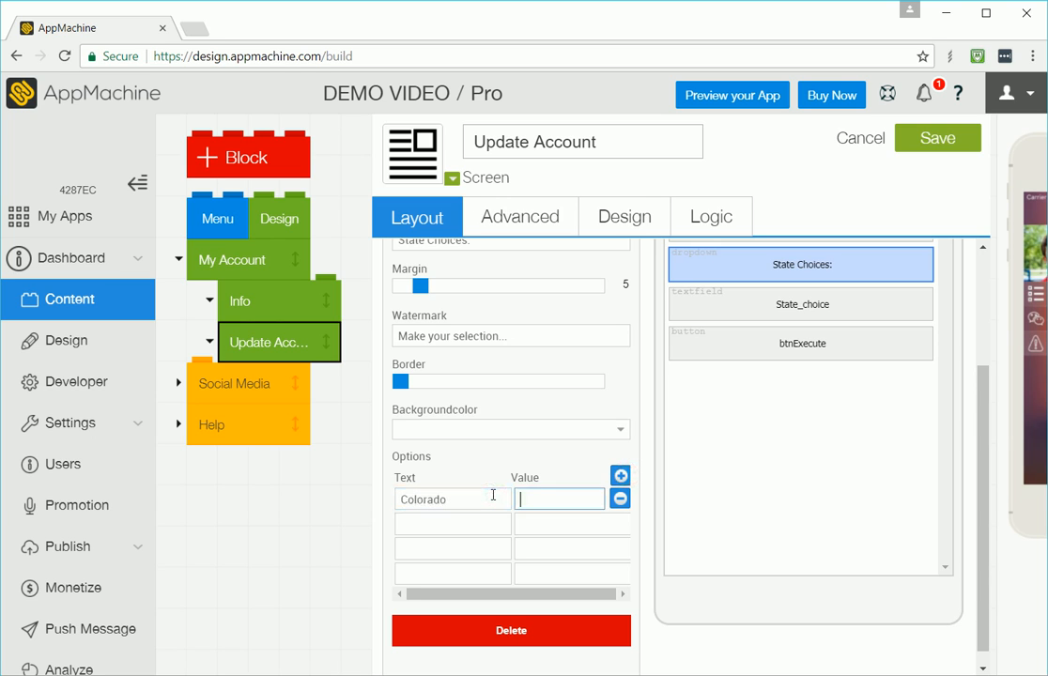
pyautogui.write('CO')
pyautogui.press('Tab')
pyautogui.press('Tab')
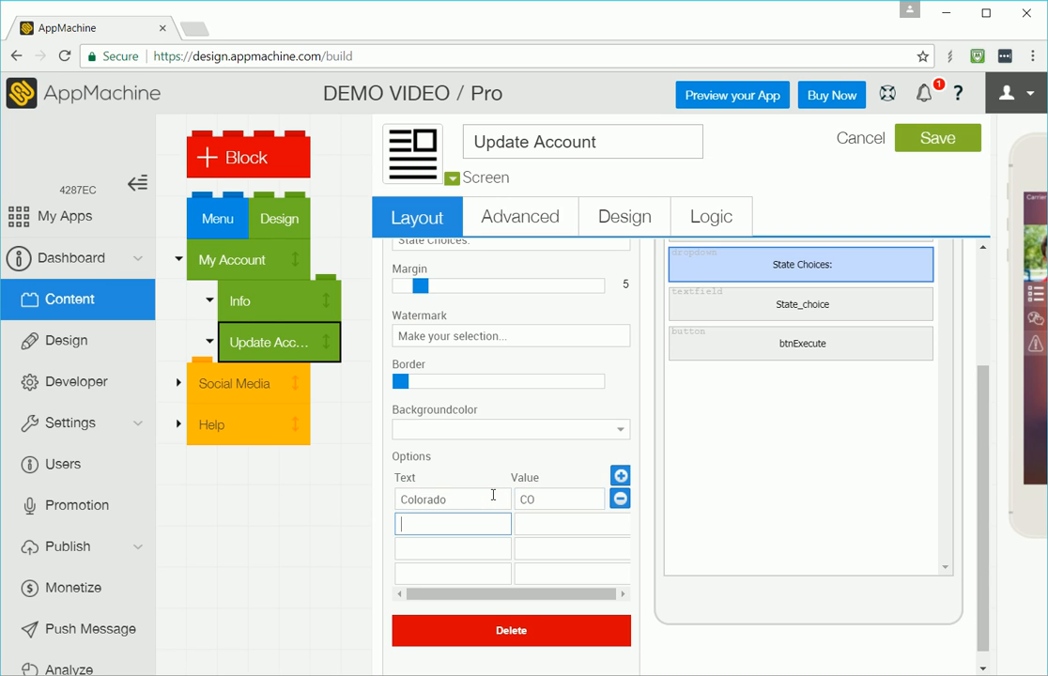
pyautogui.write('Arizona')
pyautogui.press('Tab')
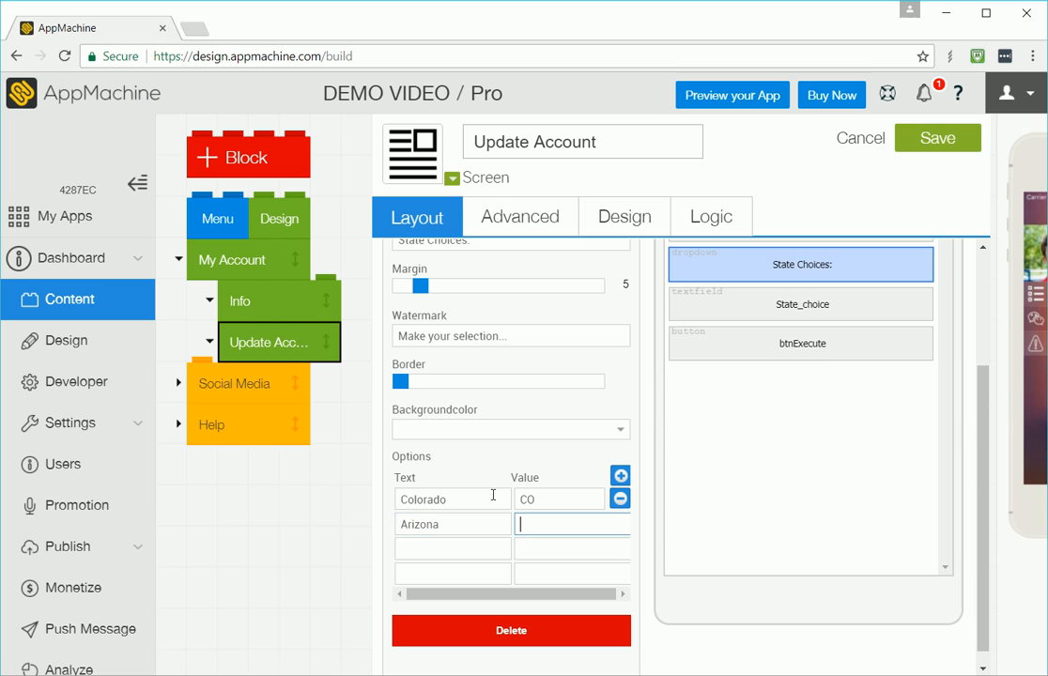
pyautogui.write('AZ')
pyautogui.press('Tab')
pyautogui.write('Minnesota')
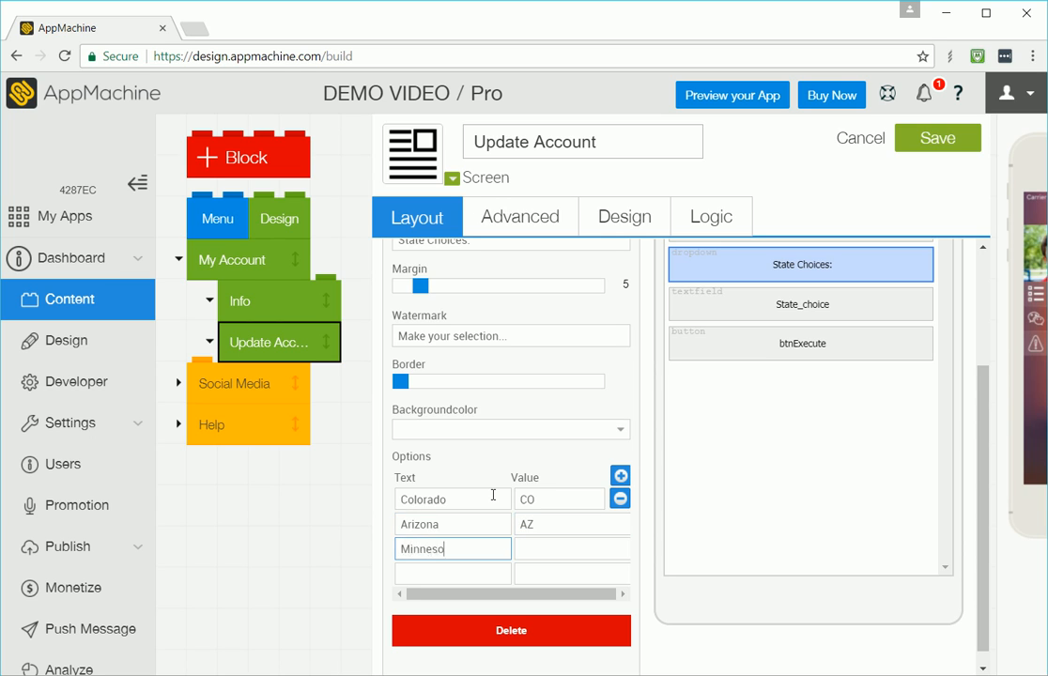
pyautogui.press('Tab')
pyautogui.write('MN')
pyautogui.press('Tab')
pyautogui.write('Texas')
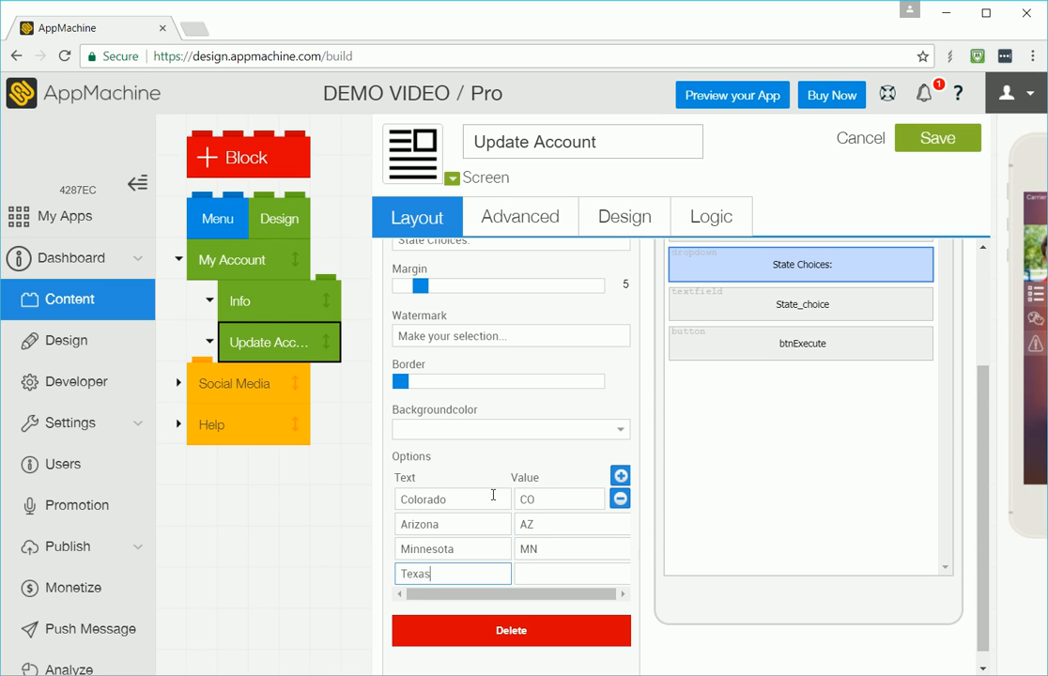
pyautogui.press('Tab')
pyautogui.write('TX')
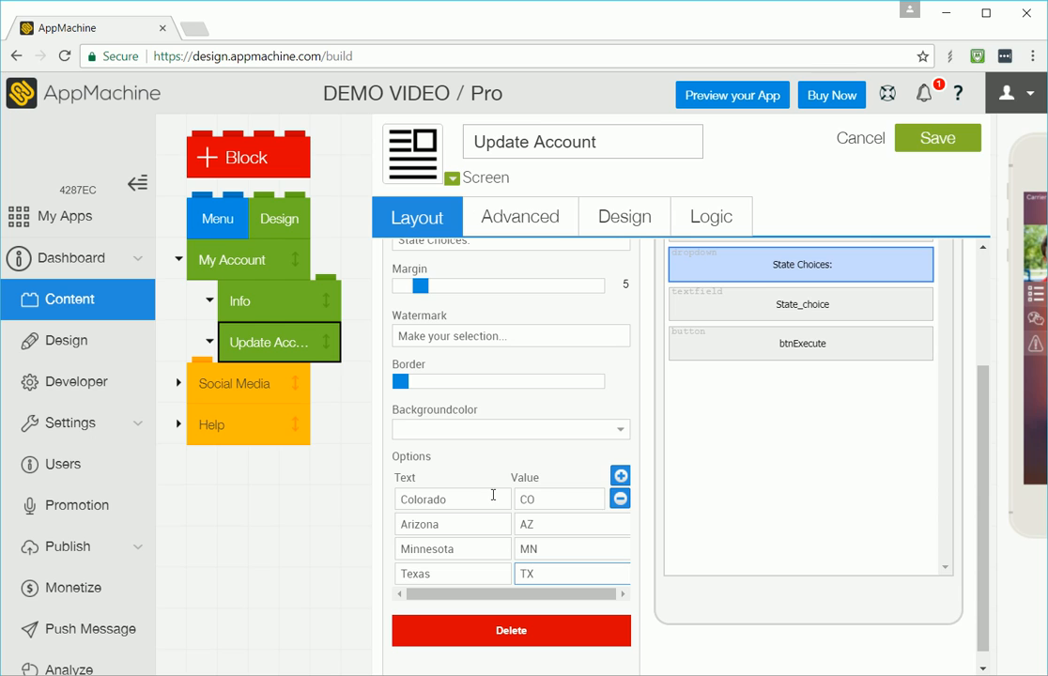
pyautogui.click(930, 139)
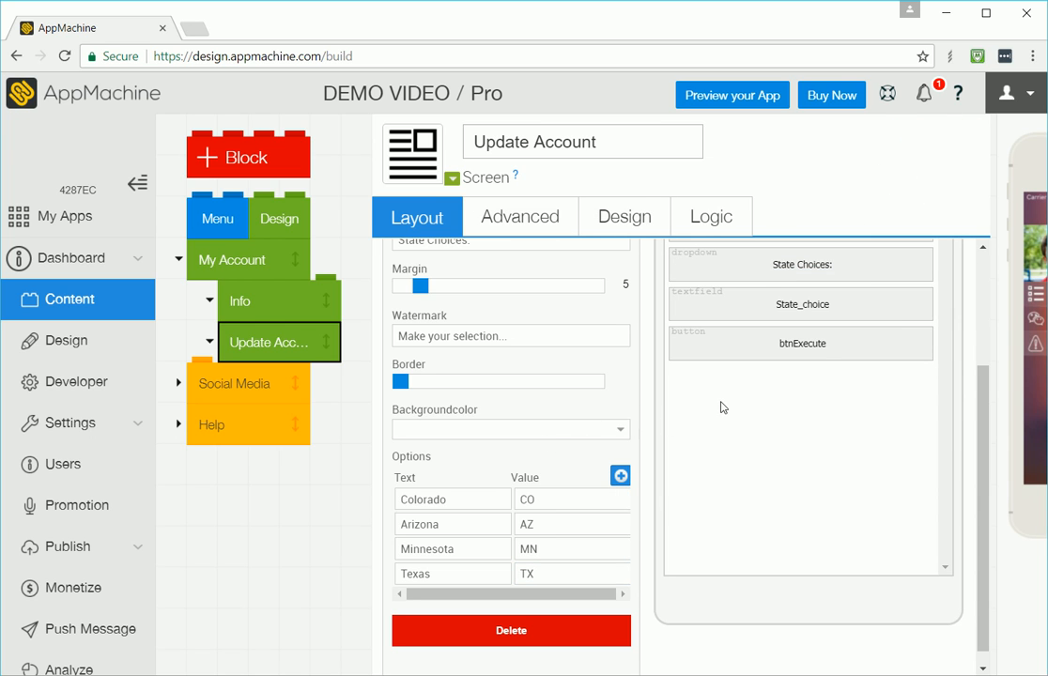
# Step: In the layout source, set the dropdown's value attribute to {data:state}
pyautogui.scroll(3, 601, 385)
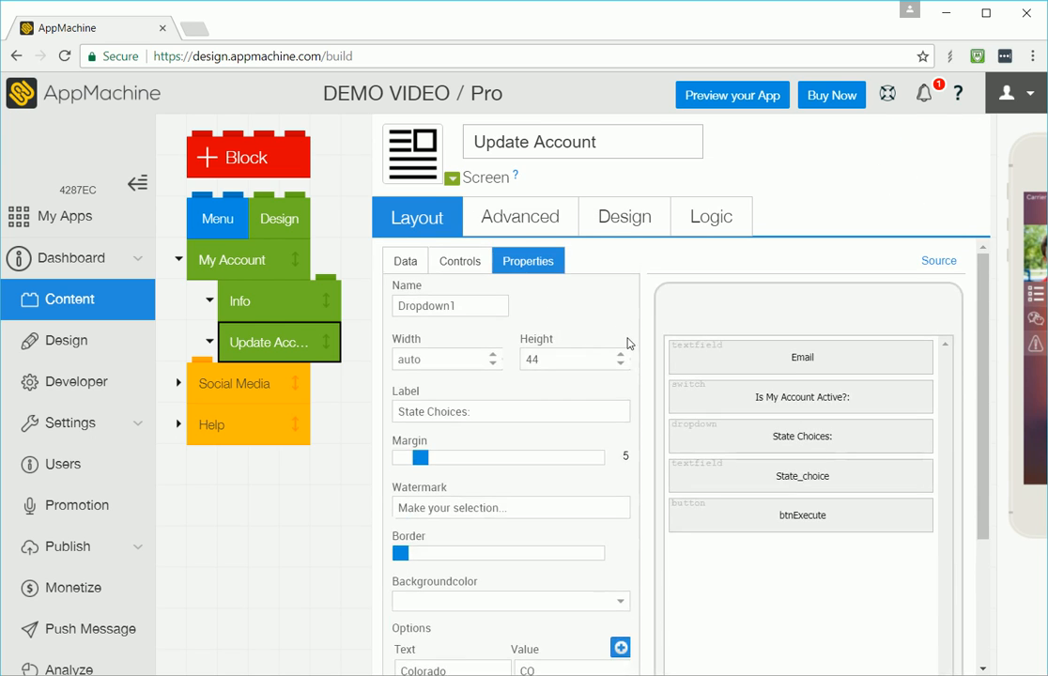
pyautogui.click(456, 265)
pyautogui.click(411, 269)
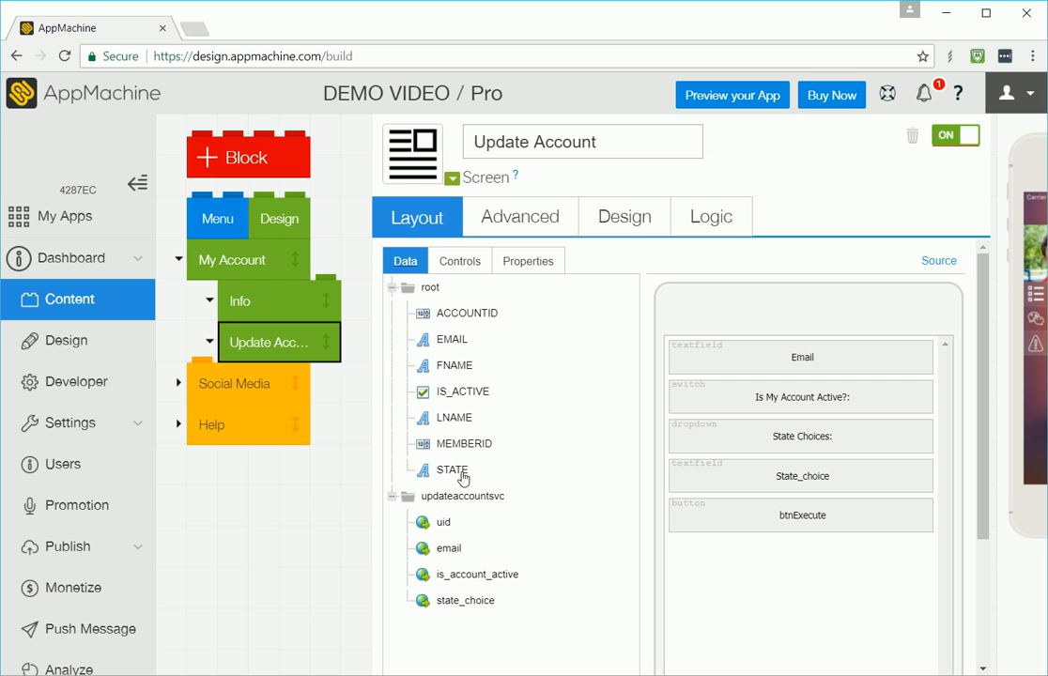
pyautogui.click(942, 261)
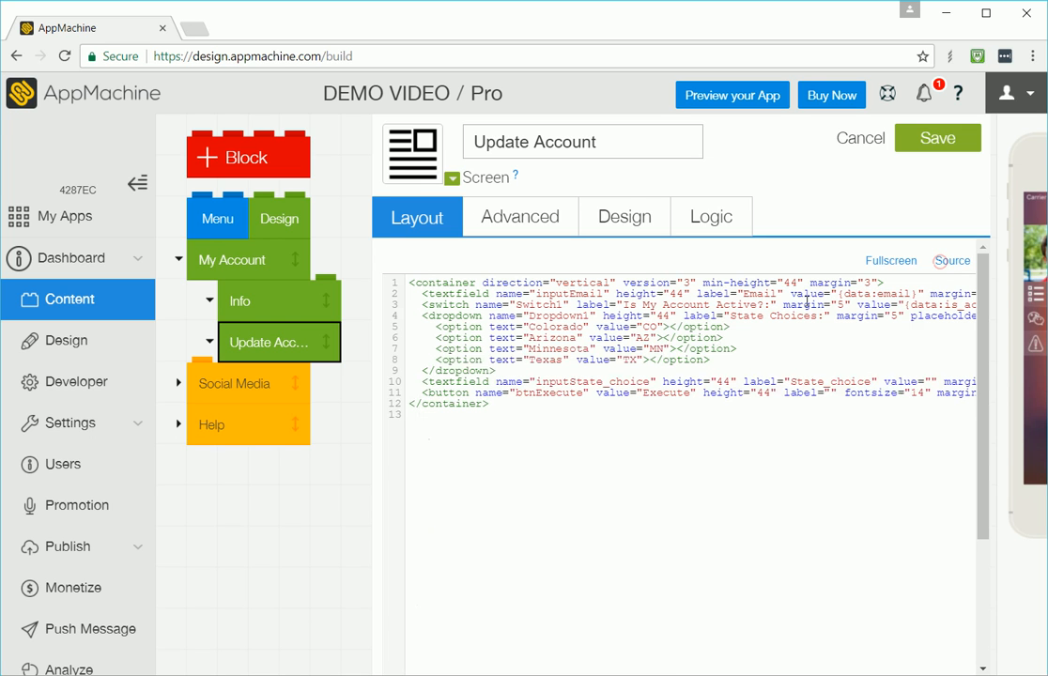
pyautogui.click(490, 317)
pyautogui.write('value')
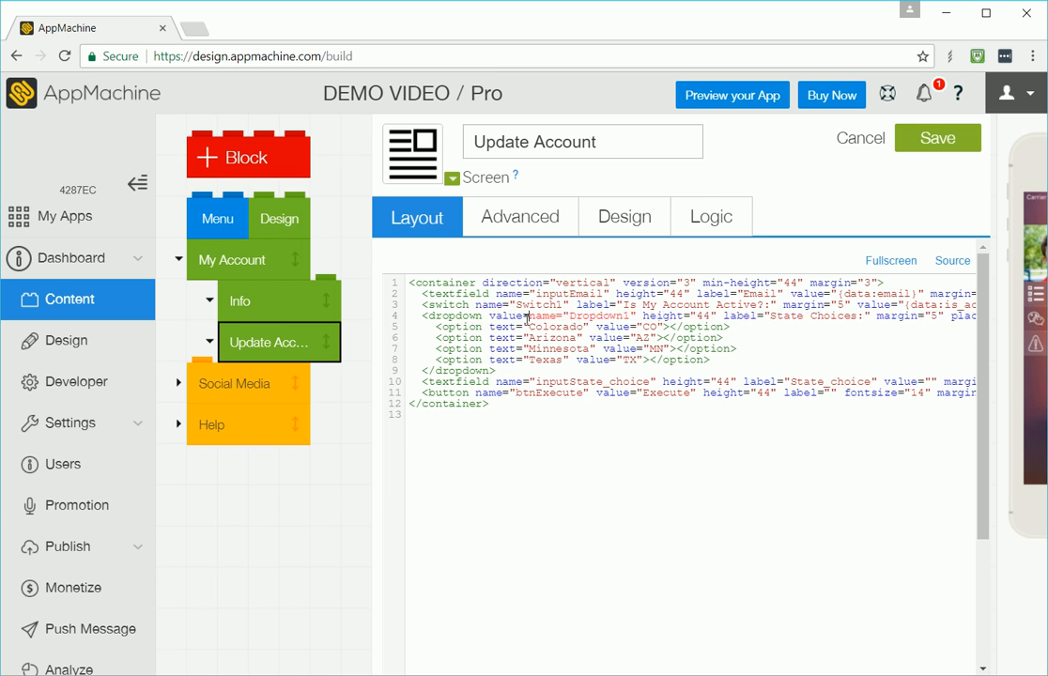
pyautogui.press('BackSpace')
pyautogui.write('="{data:st')
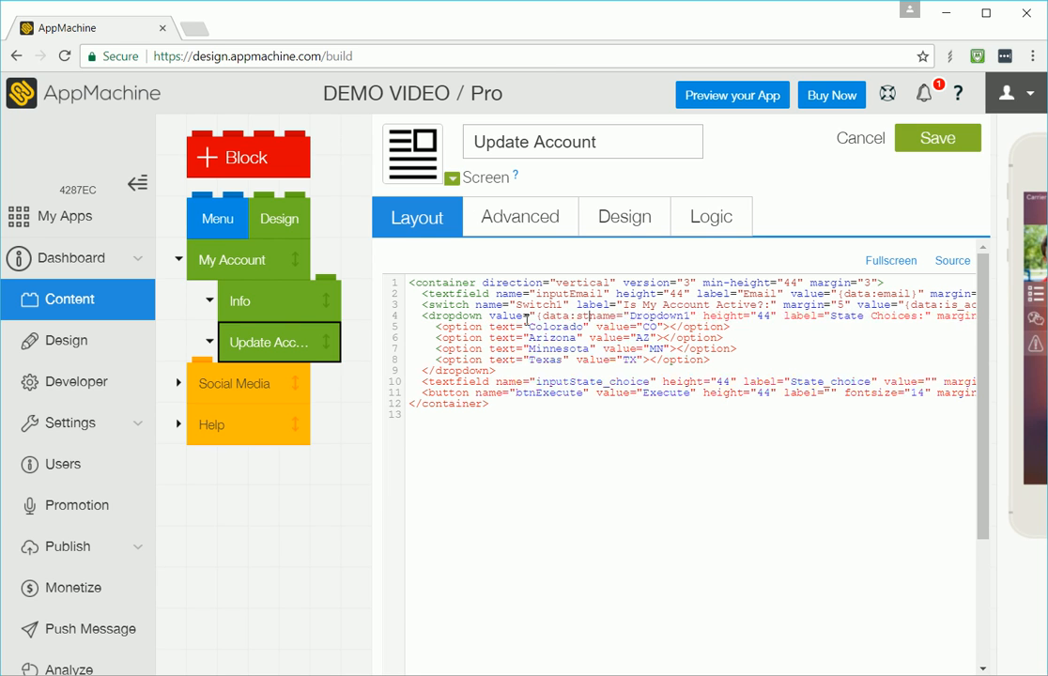
pyautogui.write('ate}"')
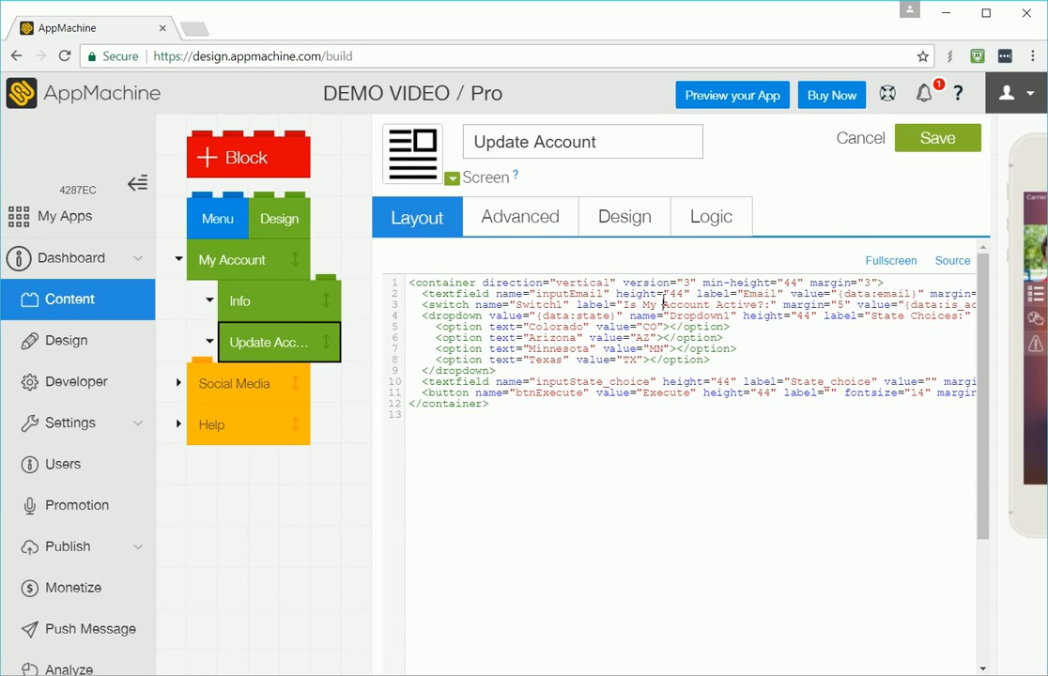
# Step: Move the binding Dataprovider46.state_choice onto the dropdown, delete the State_choice textfield line, and save the screen
pyautogui.doubleClick(555, 380)
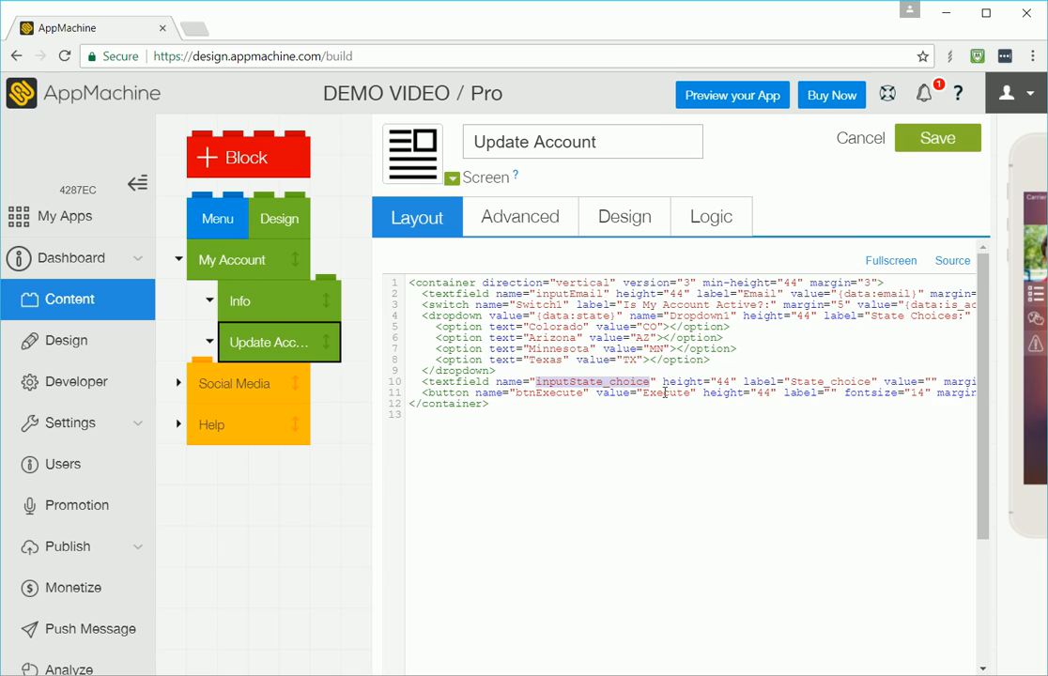
pyautogui.press('End')
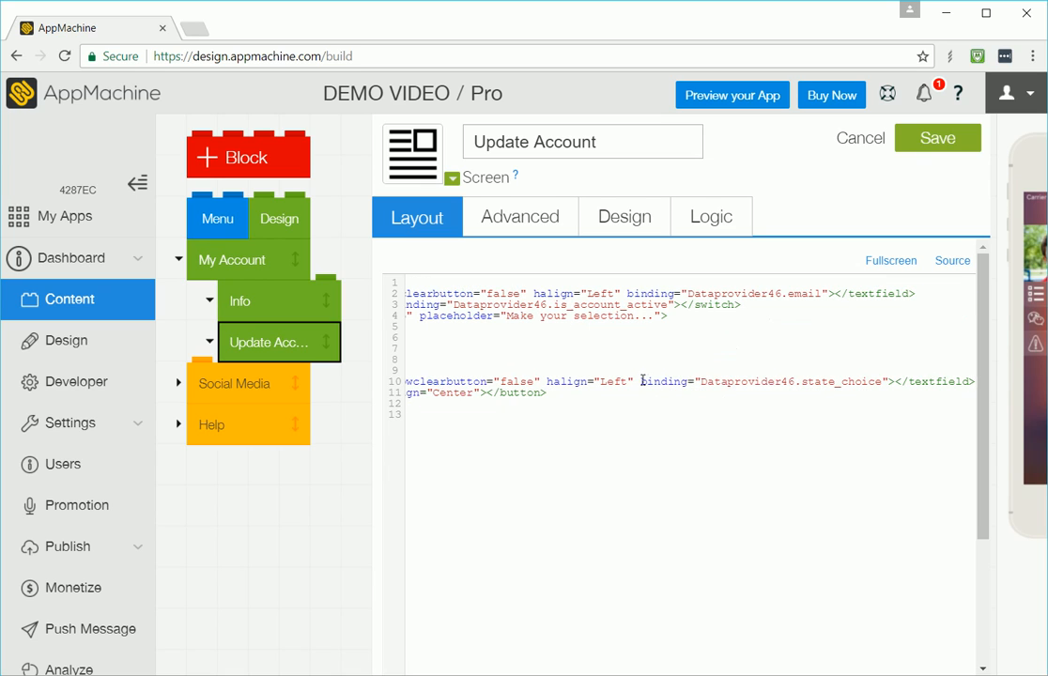
pyautogui.moveTo(641, 380); pyautogui.dragTo(890, 380)
pyautogui.hotkey('ctrl', 'c')
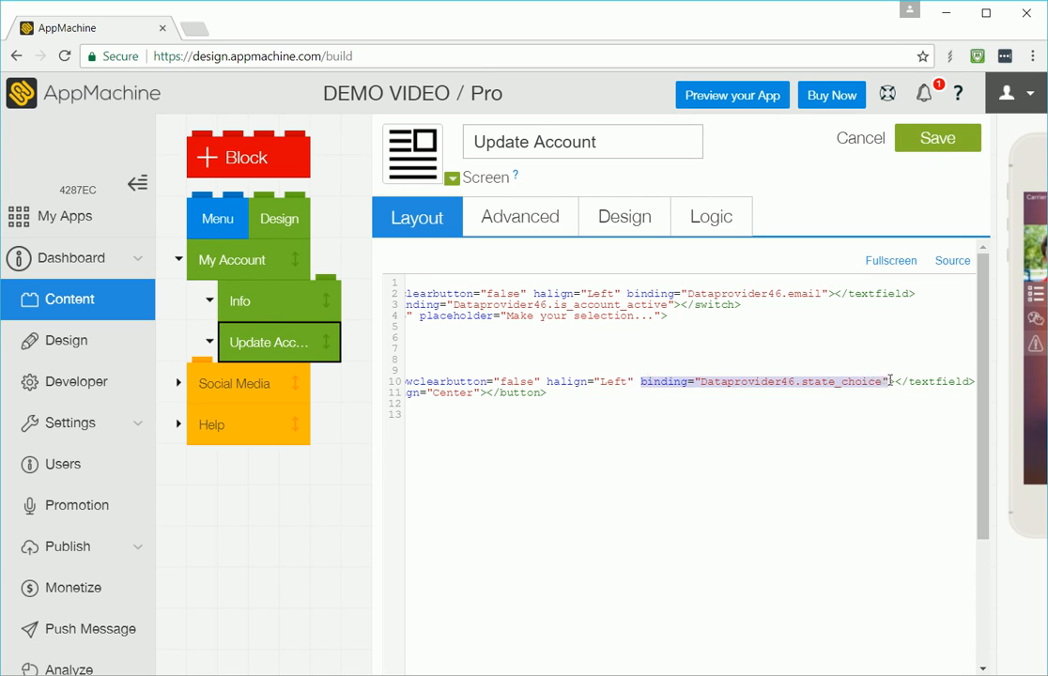
pyautogui.press('Home')
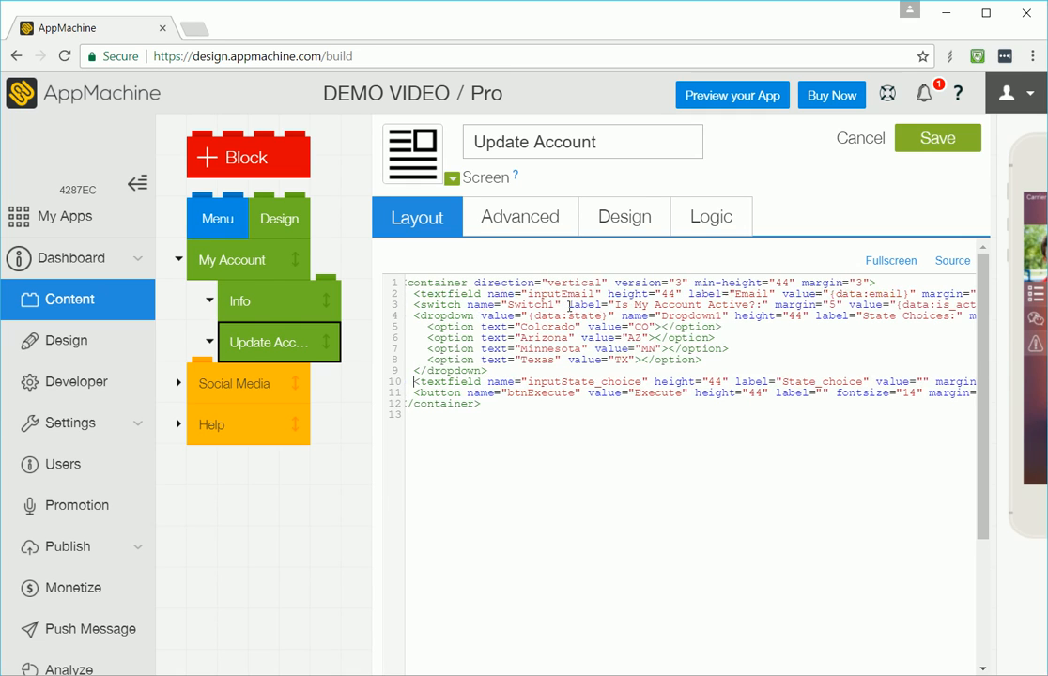
pyautogui.click(622, 316)
pyautogui.hotkey('ctrl', 'v')
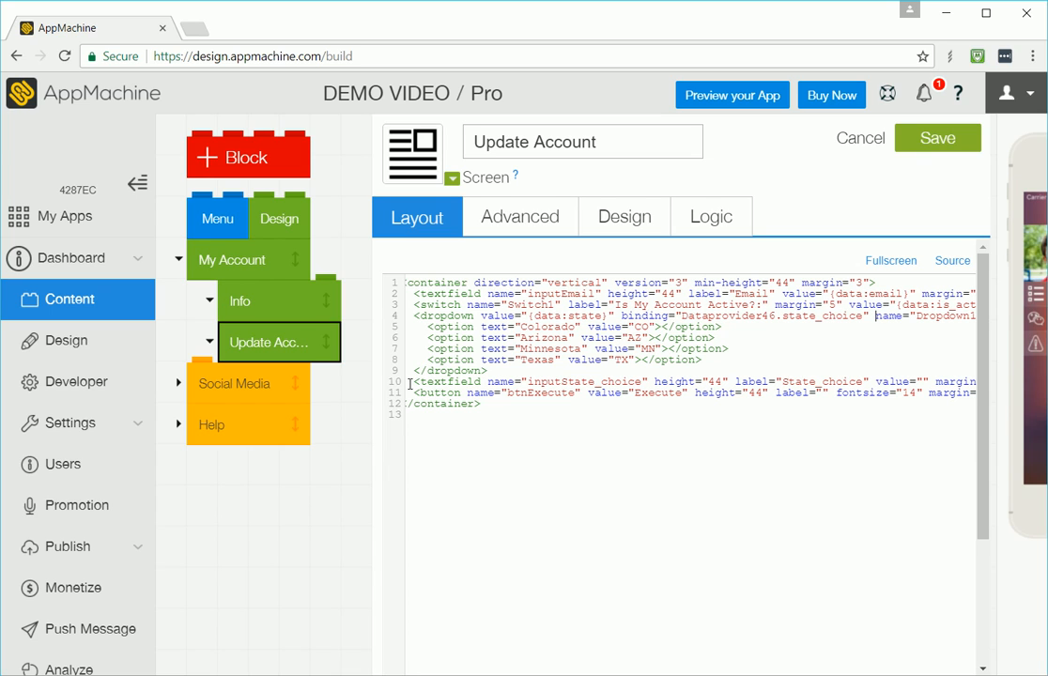
pyautogui.moveTo(410, 383); pyautogui.dragTo(408, 392)
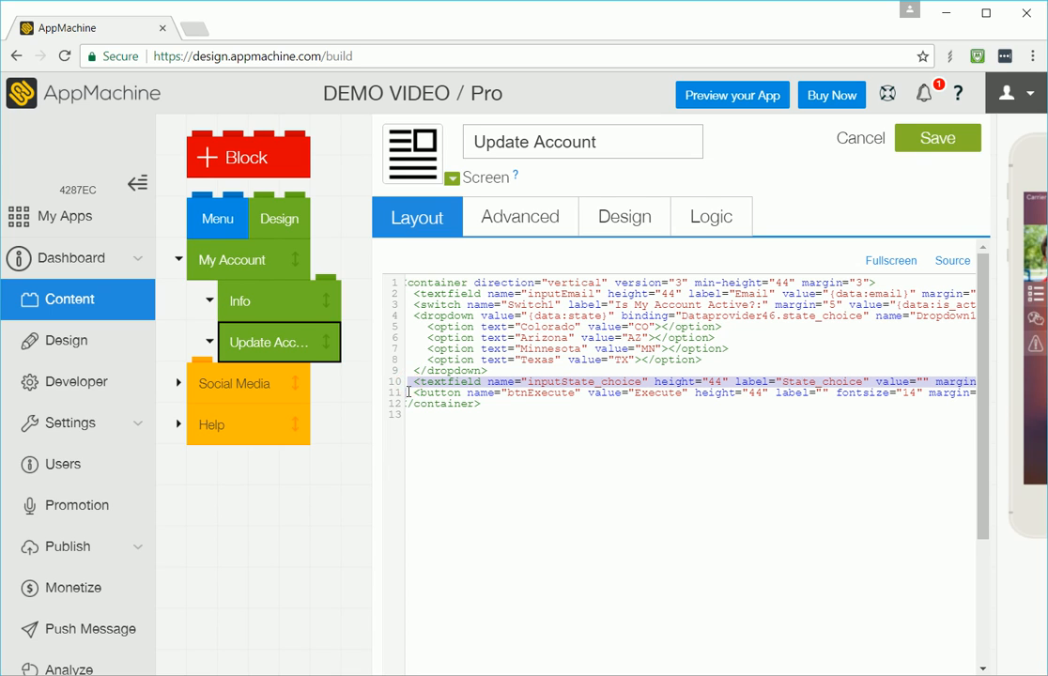
pyautogui.press('Delete')
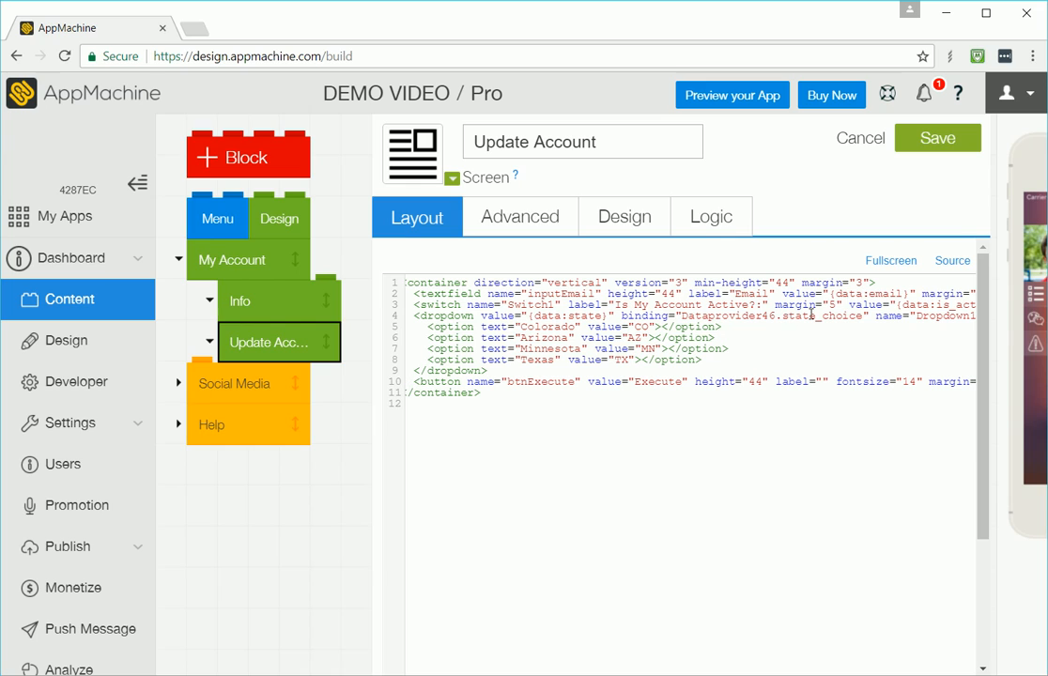
pyautogui.click(917, 150)
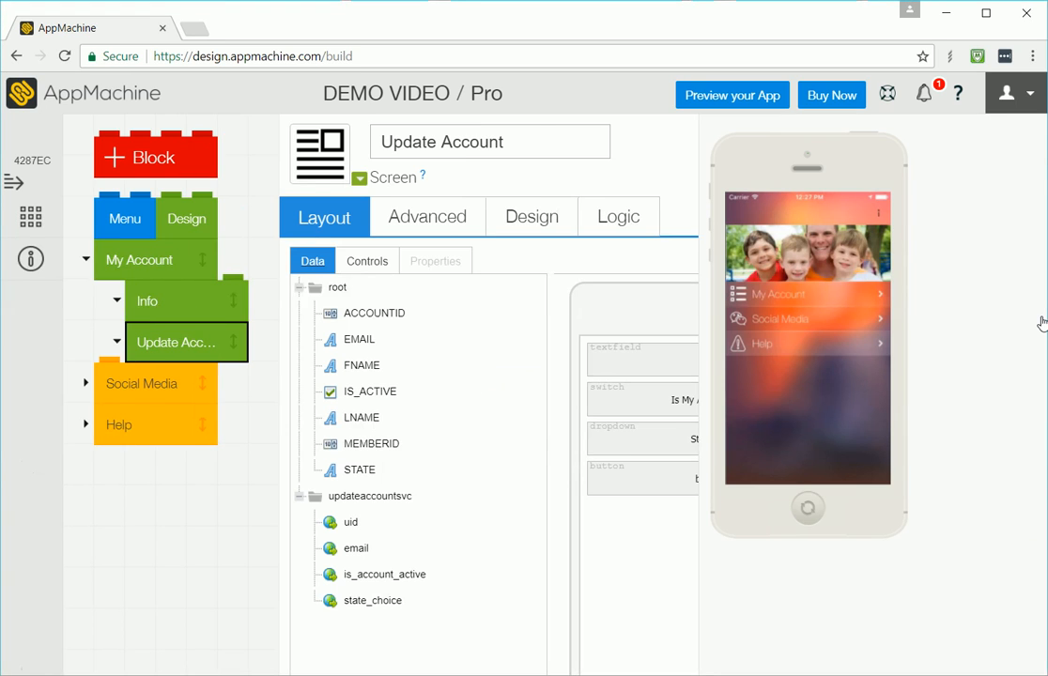
# Step: Preview the Update Account tab in the phone simulator and open the State Choice dropdown
pyautogui.click(790, 295)
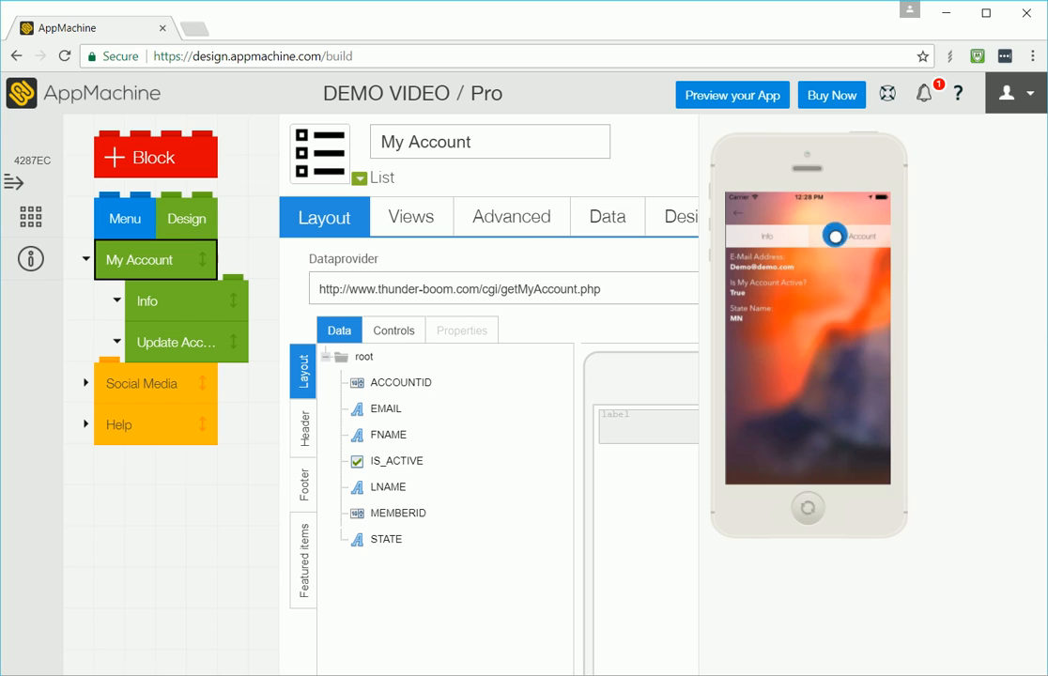
pyautogui.click(834, 236)
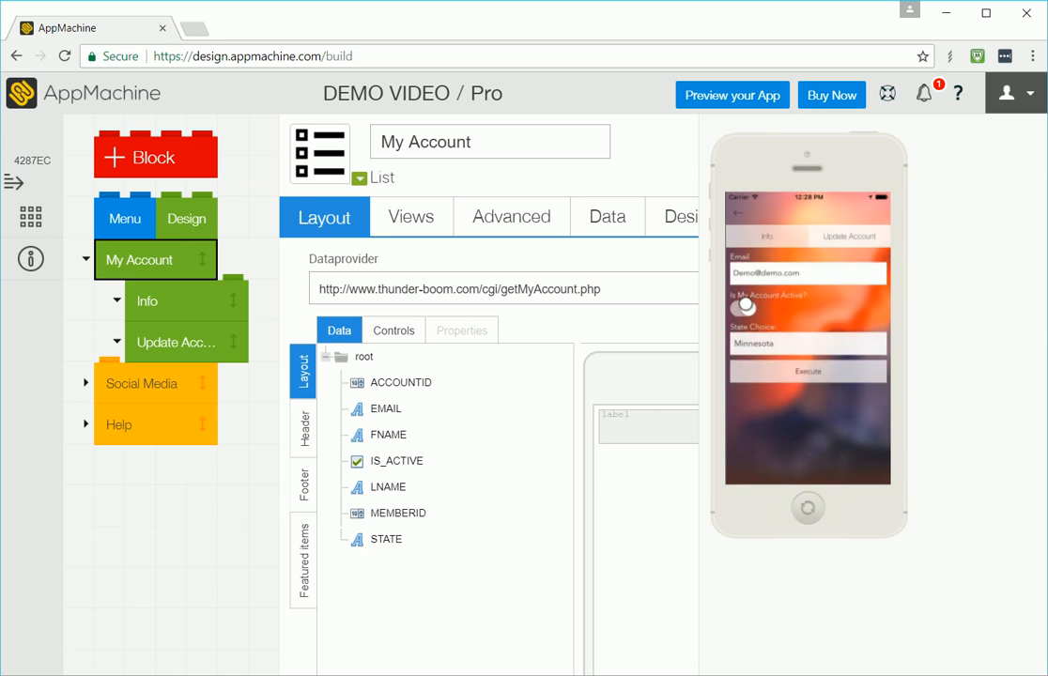
pyautogui.click(774, 342)
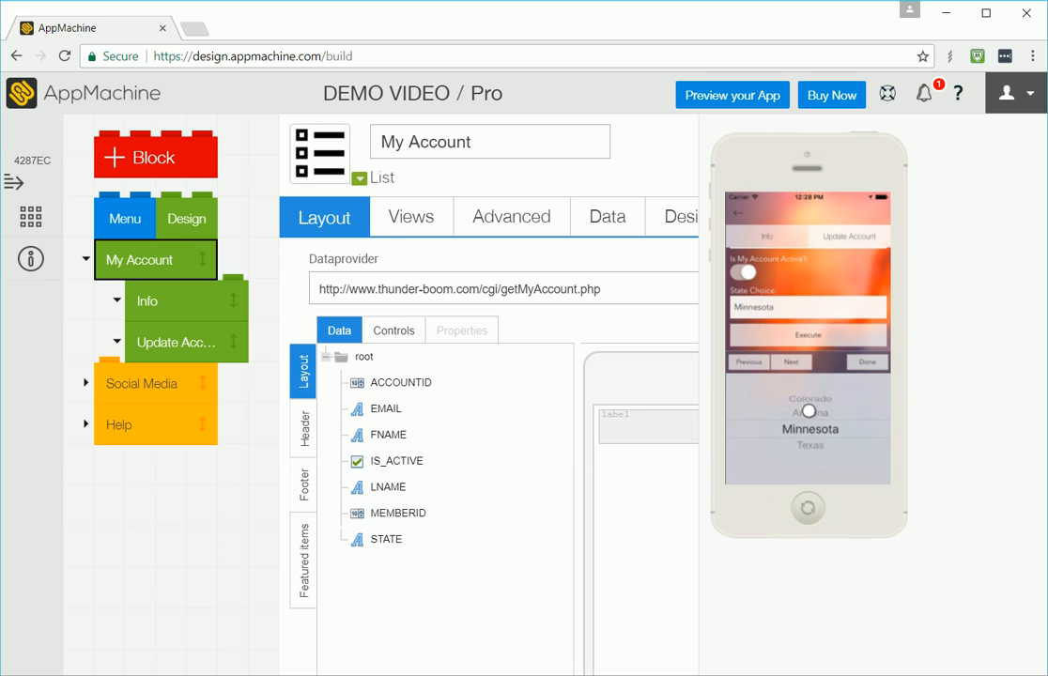
pyautogui.click(738, 215)
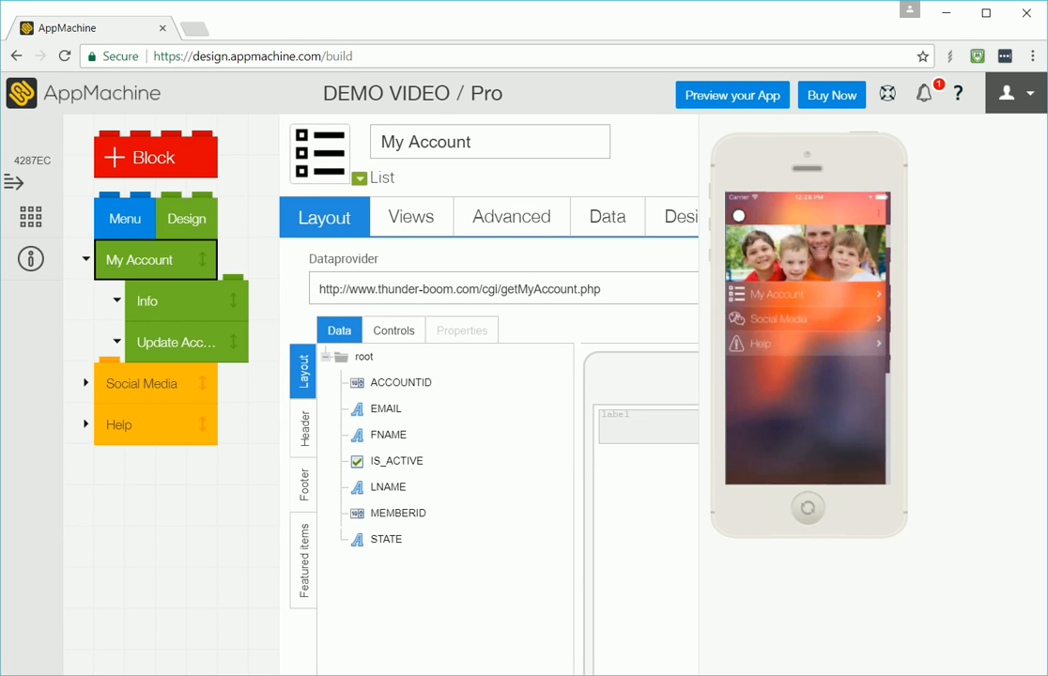
pyautogui.click(713, 137)
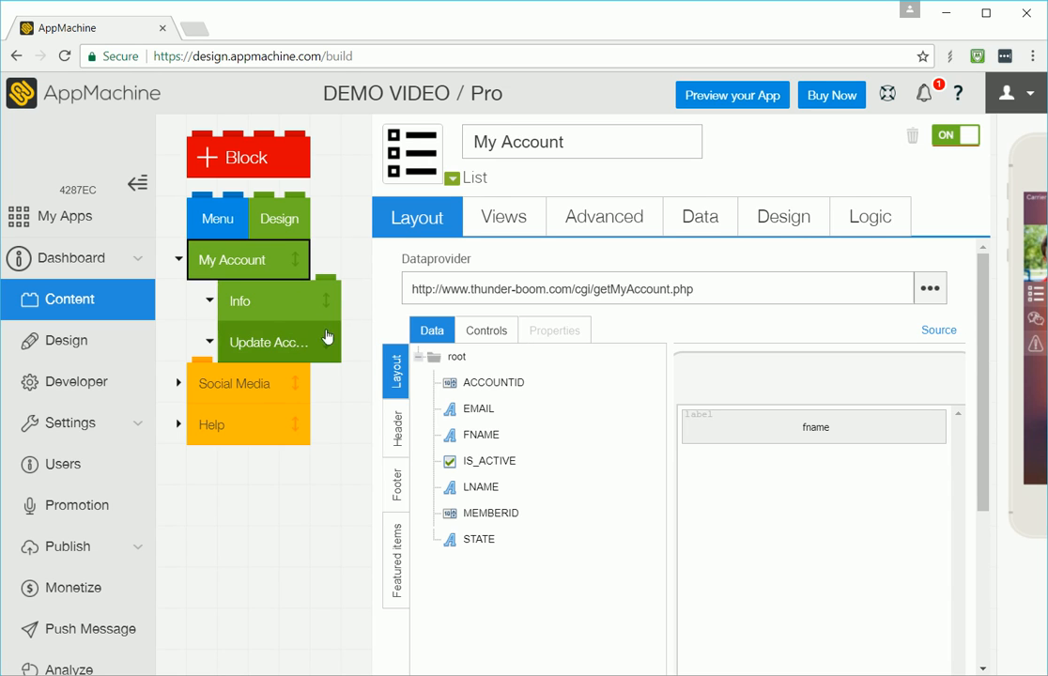
# Step: Review the Update Account screen's layout controls
pyautogui.click(282, 341)
pyautogui.scroll(-1, 475, 395)
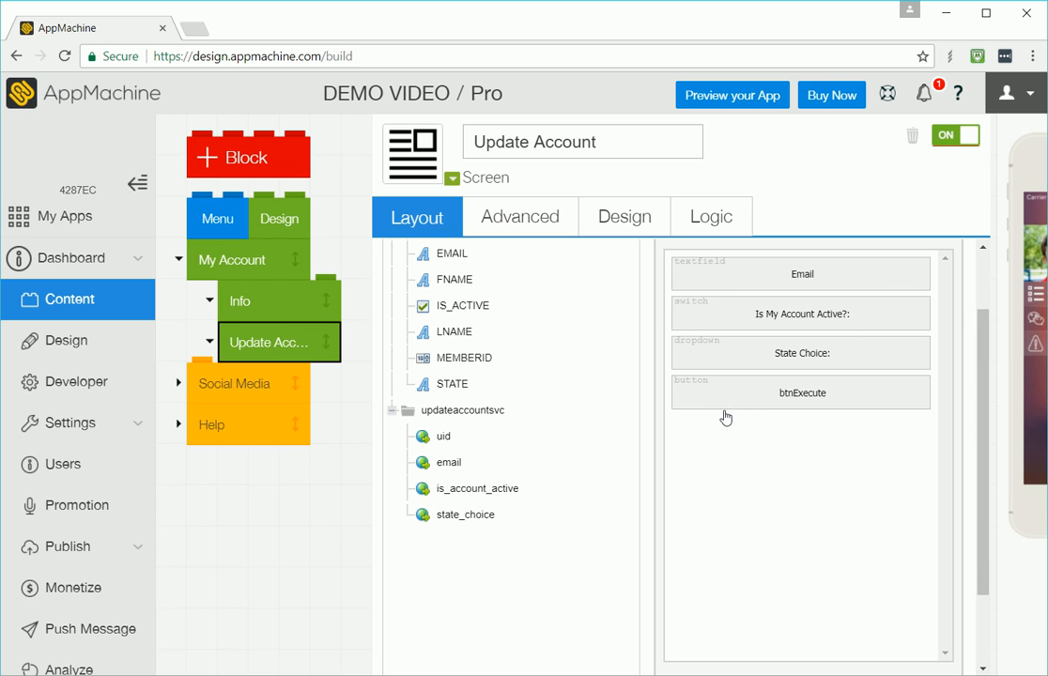
pyautogui.scroll(1, 760, 424)
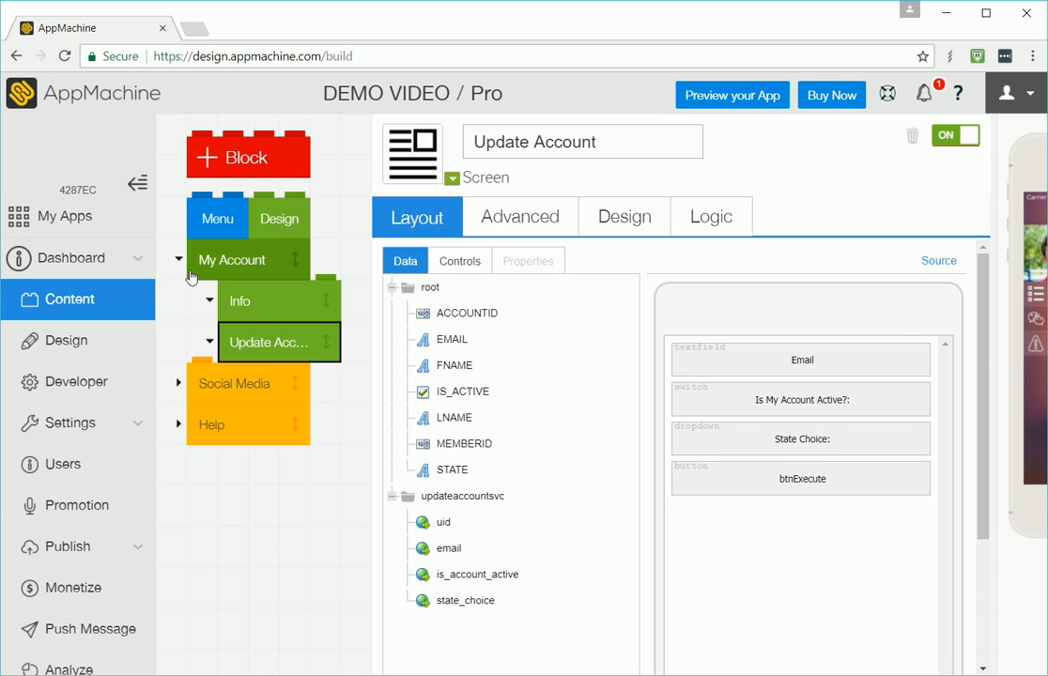
# Step: Inspect the updateaccountsvc service's input parameters and settings in the Developer section
pyautogui.click(96, 390)
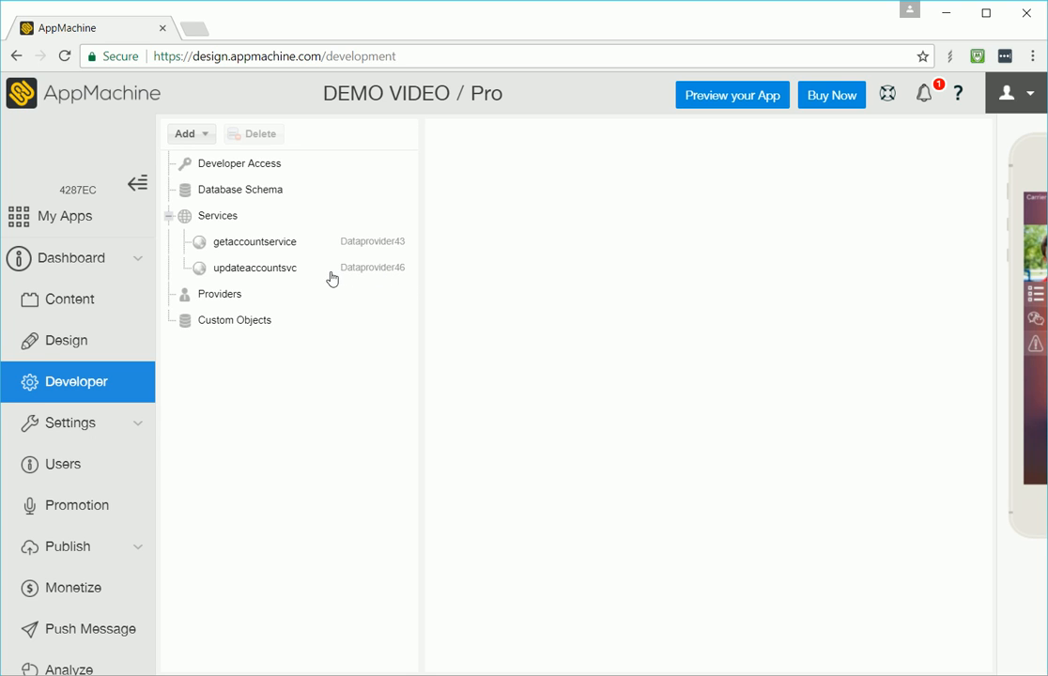
pyautogui.click(240, 267)
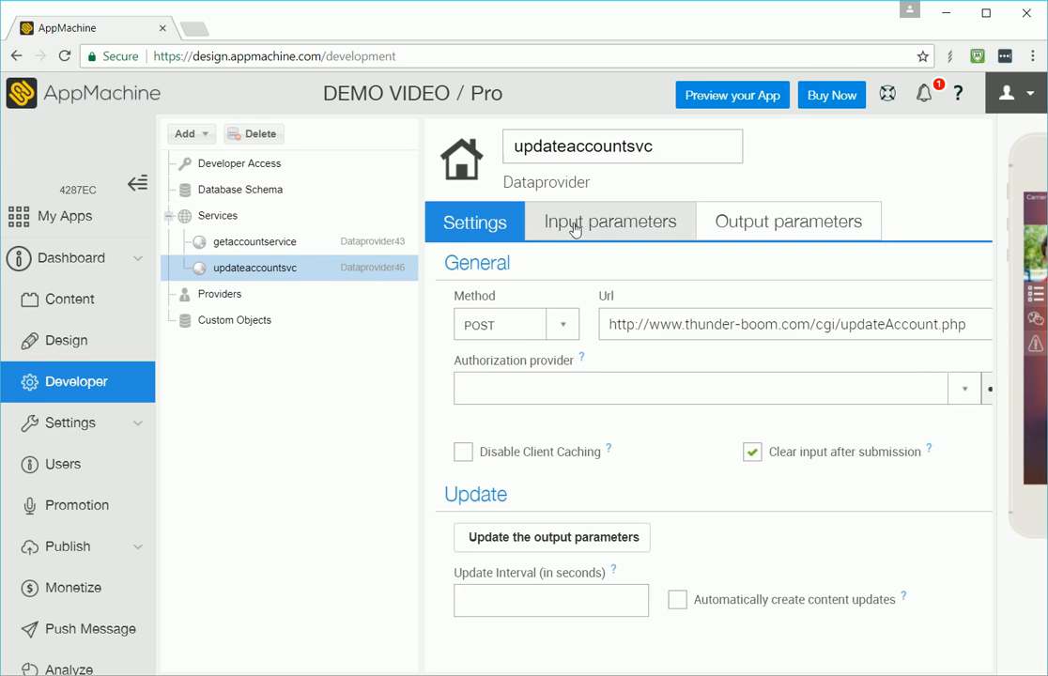
pyautogui.click(591, 227)
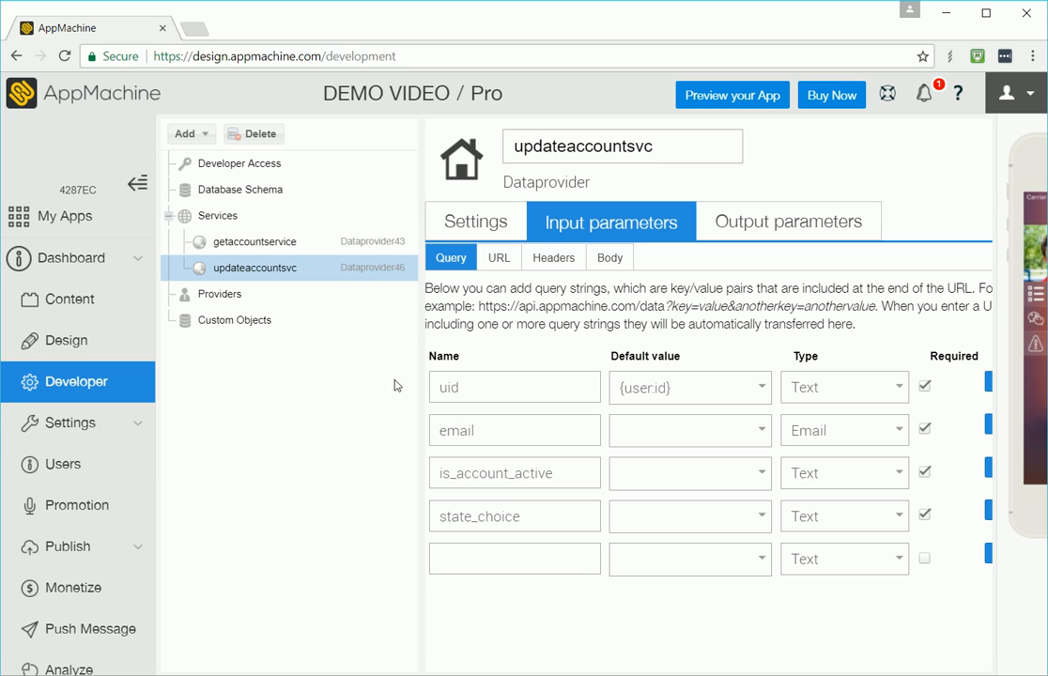
pyautogui.click(483, 230)
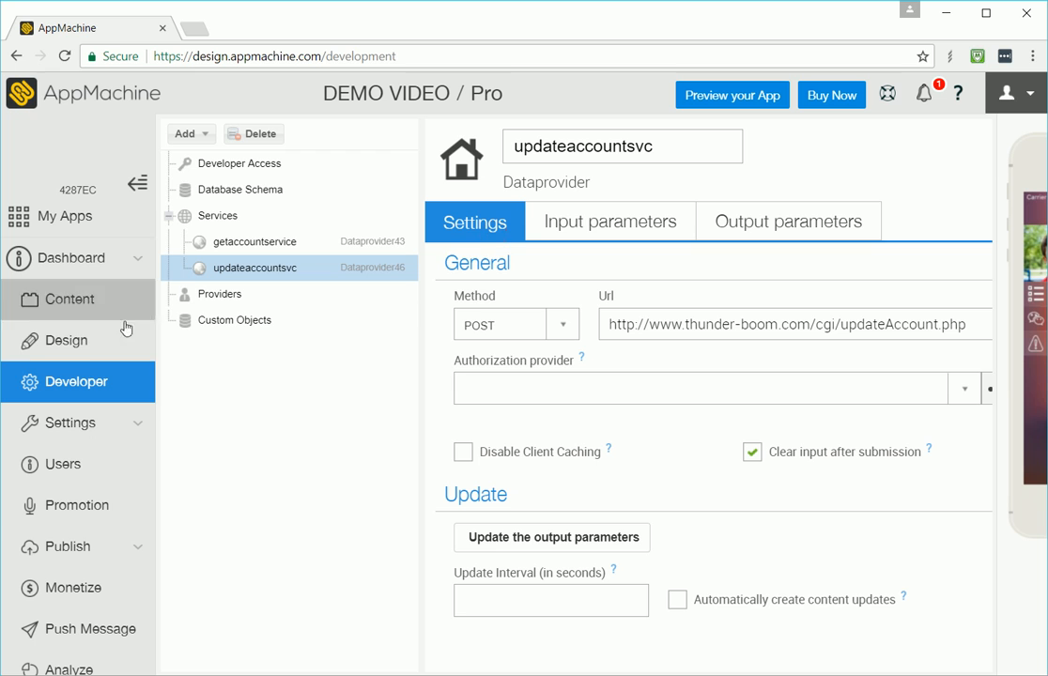
pyautogui.moveTo(1009, 143)
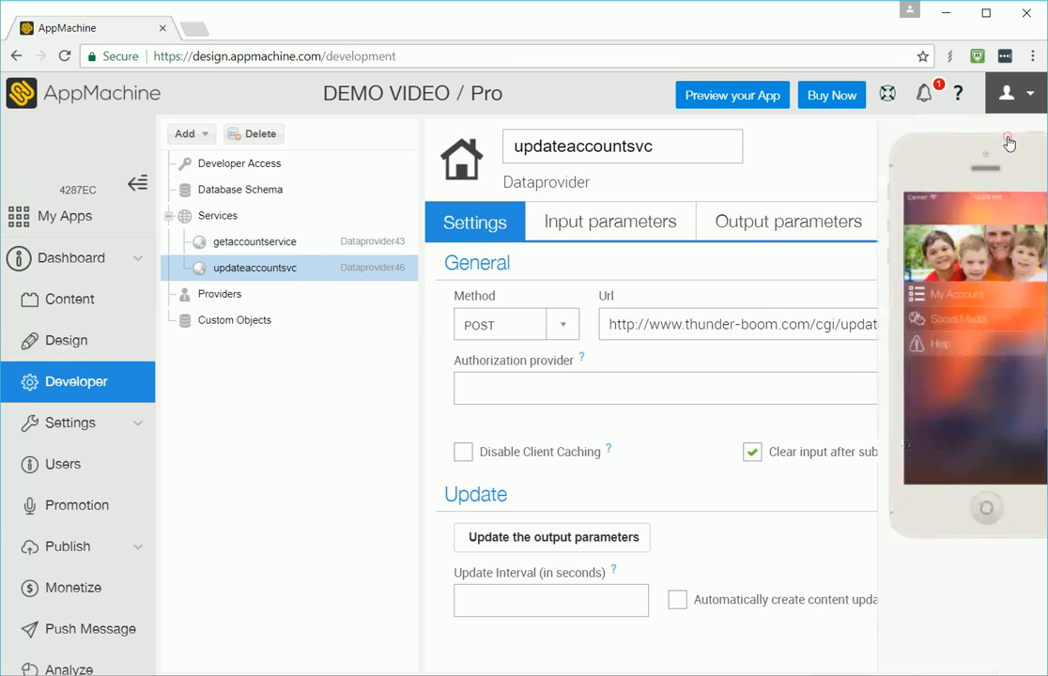